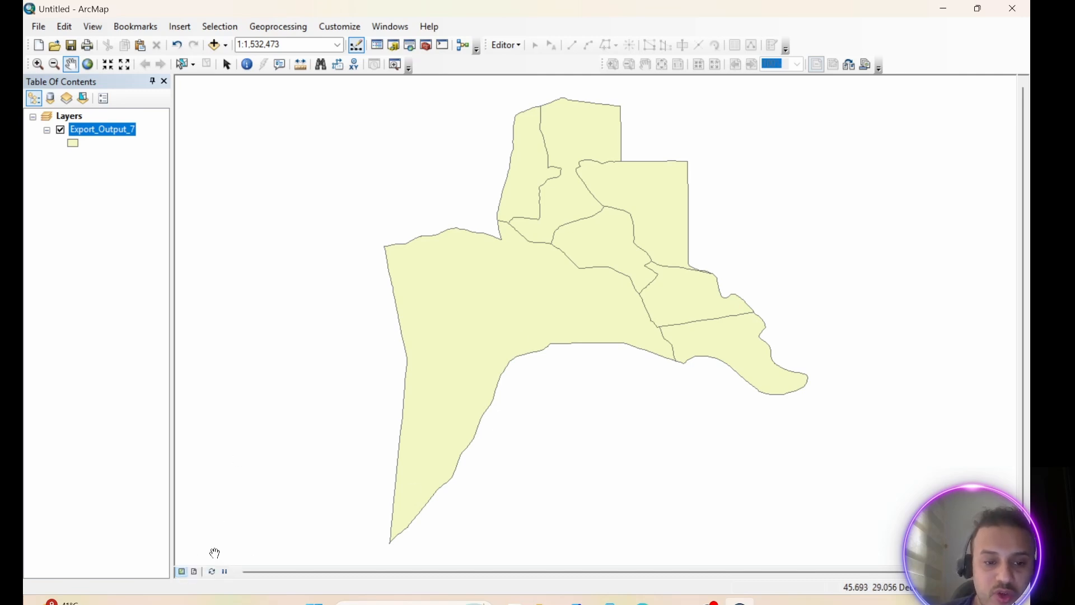
Switch the map from data view to layout view
click(194, 572)
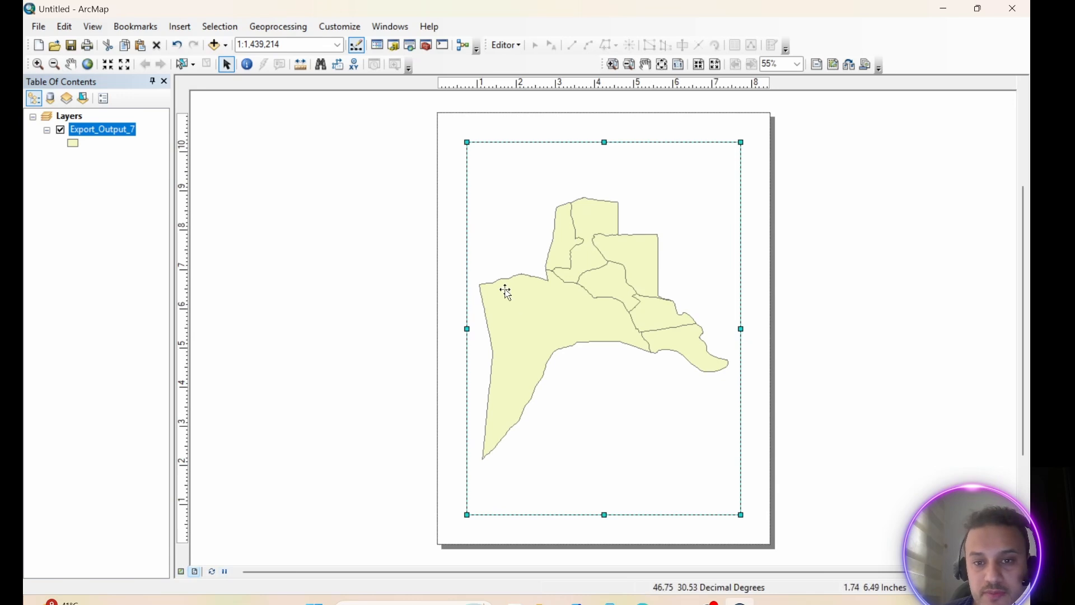
click(181, 572)
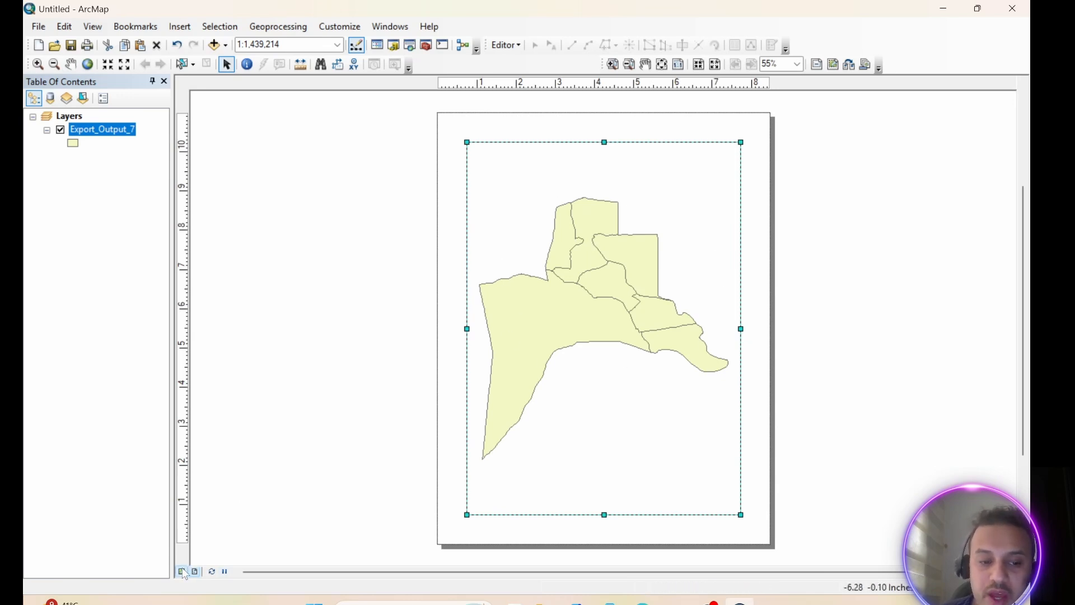
click(93, 27)
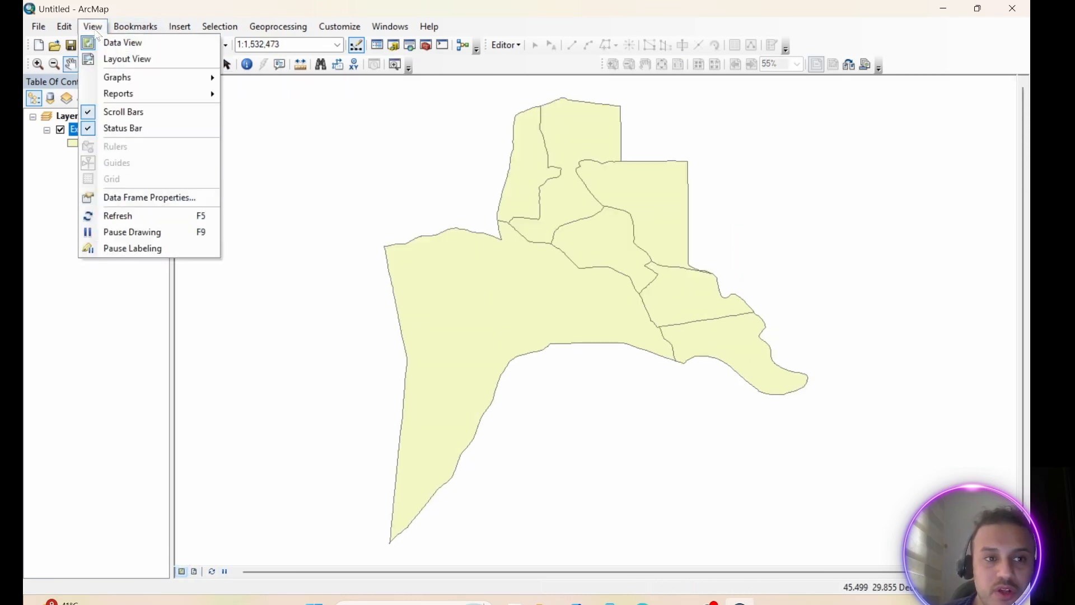
click(128, 60)
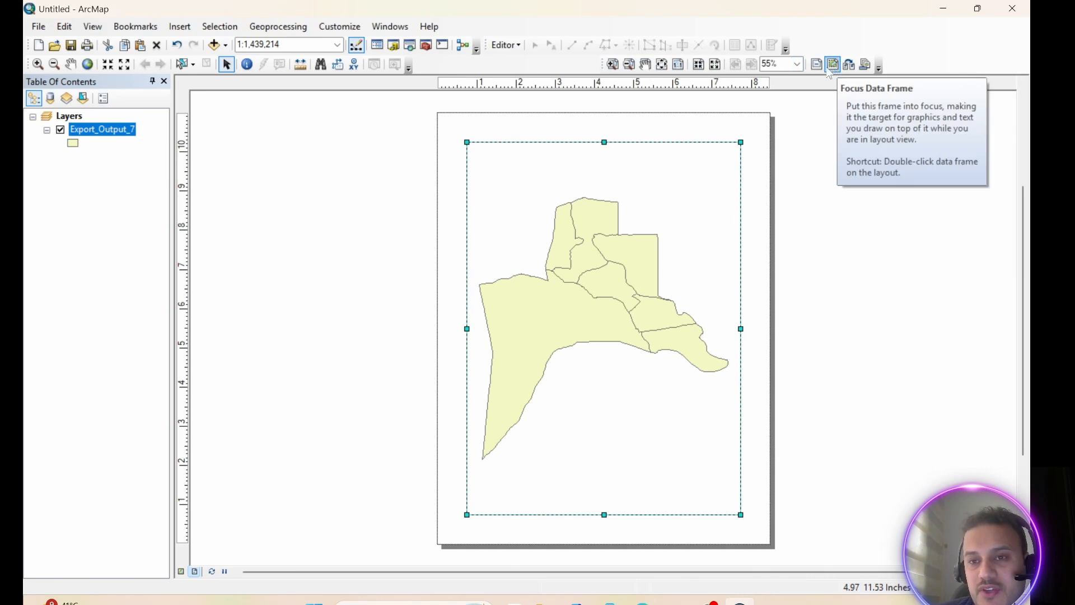
Change the page layout to the ARCH B Landscape.mxd template from the architectural page sizes
click(798, 65)
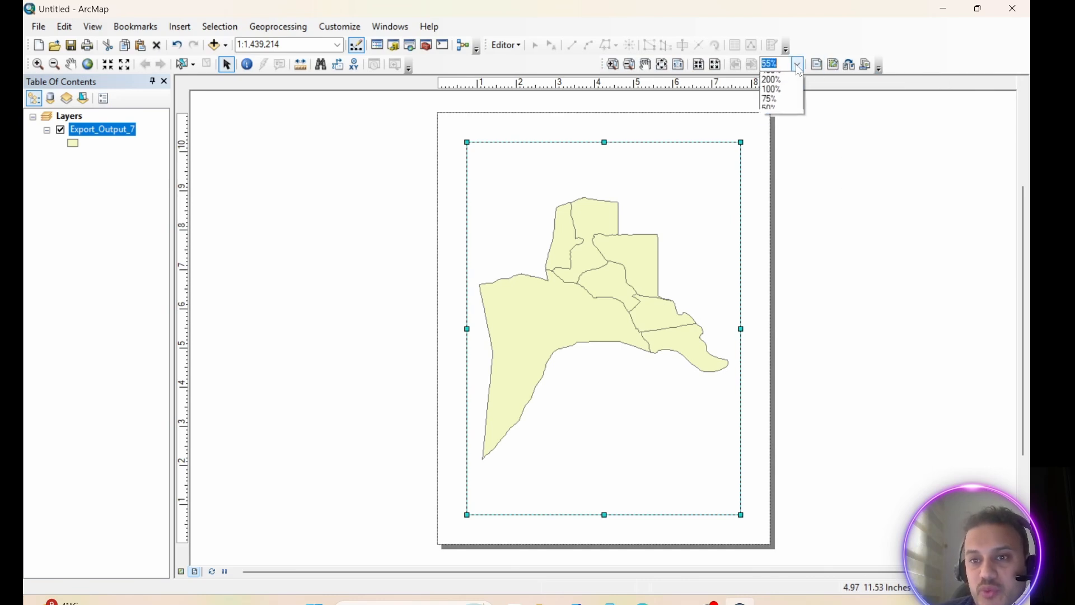
click(776, 102)
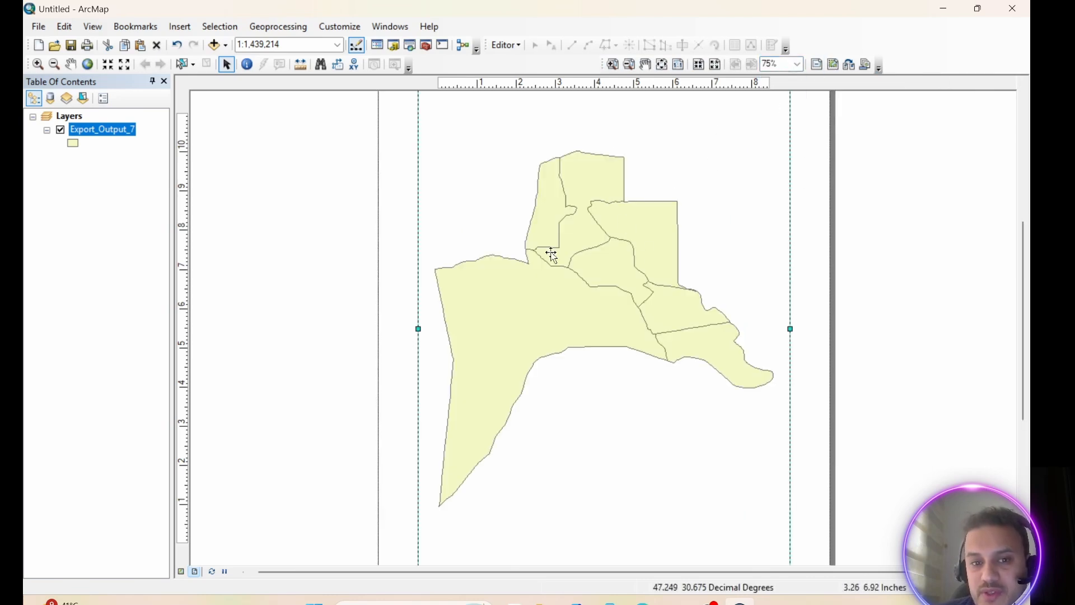
click(797, 65)
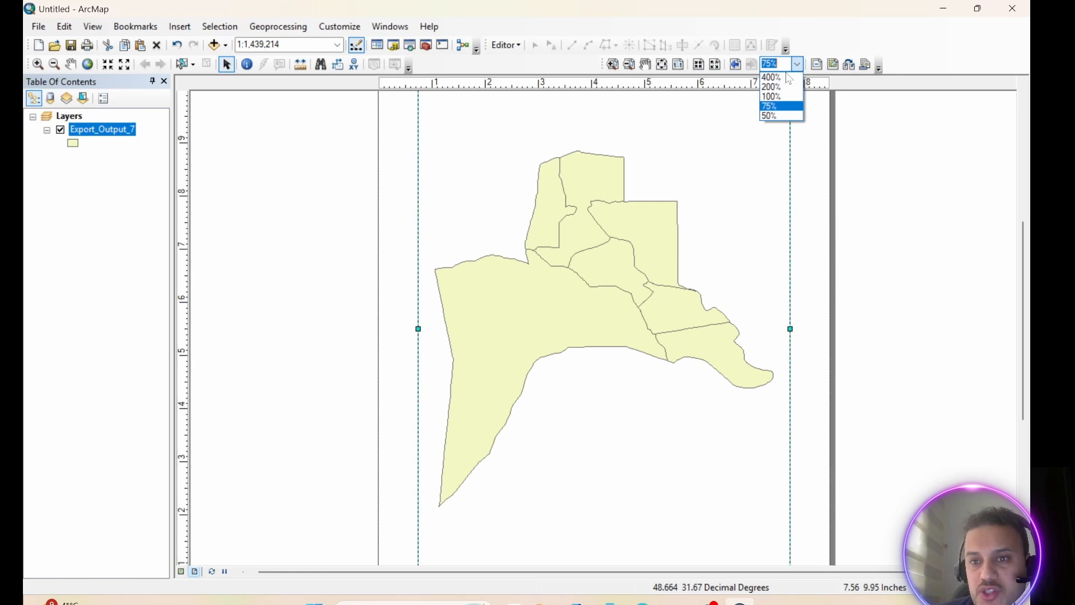
click(775, 116)
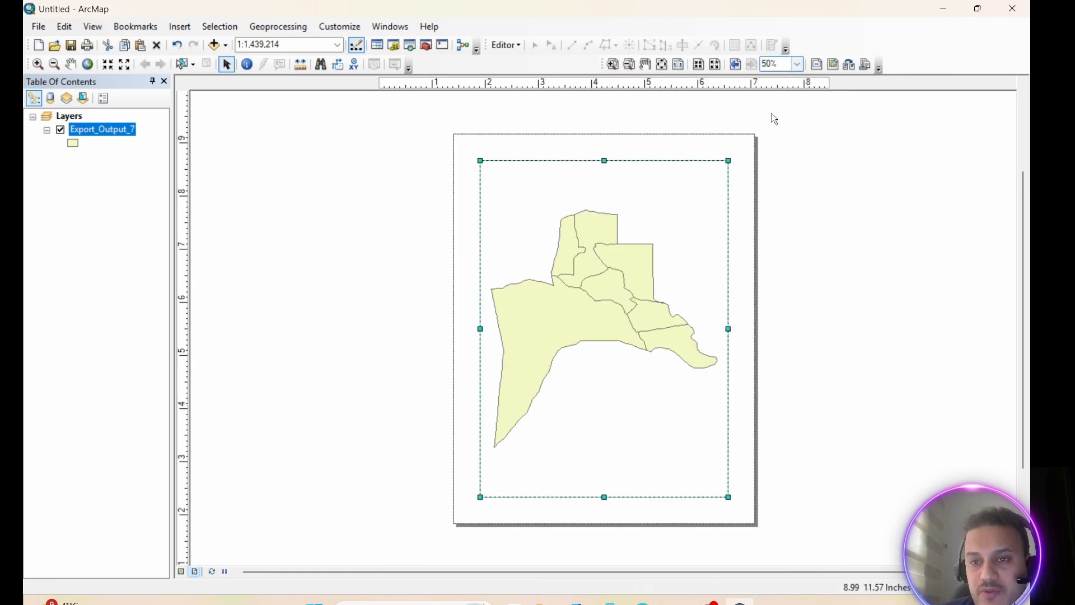
click(848, 66)
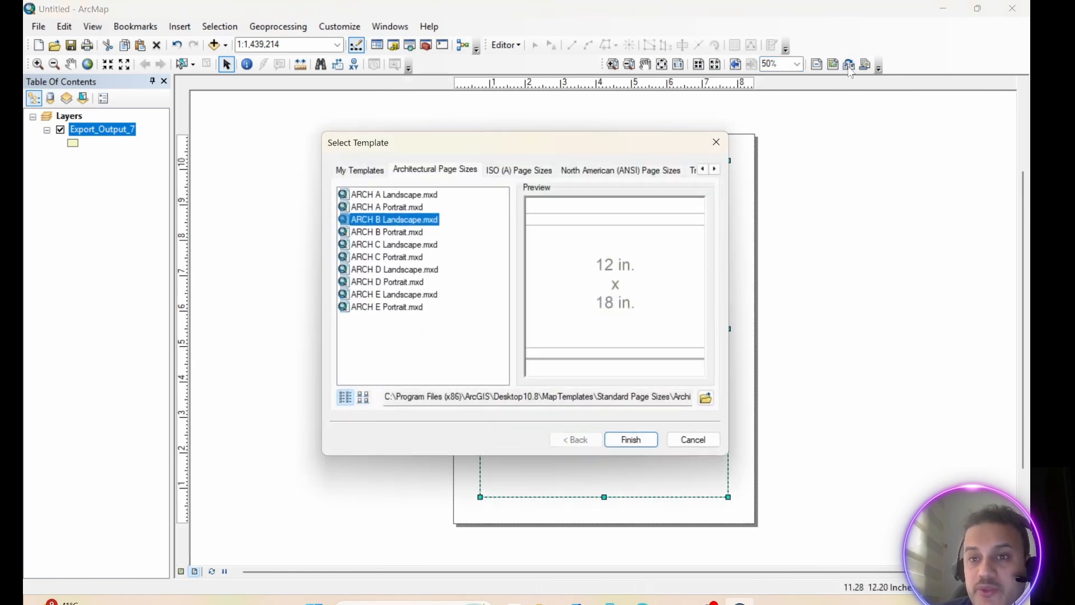
click(384, 233)
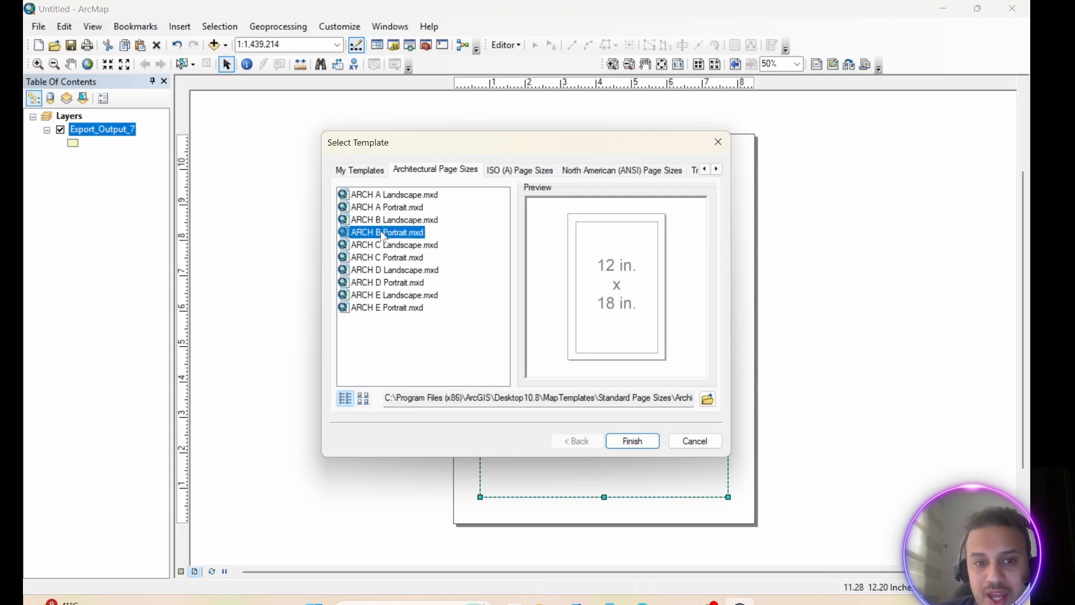
click(386, 246)
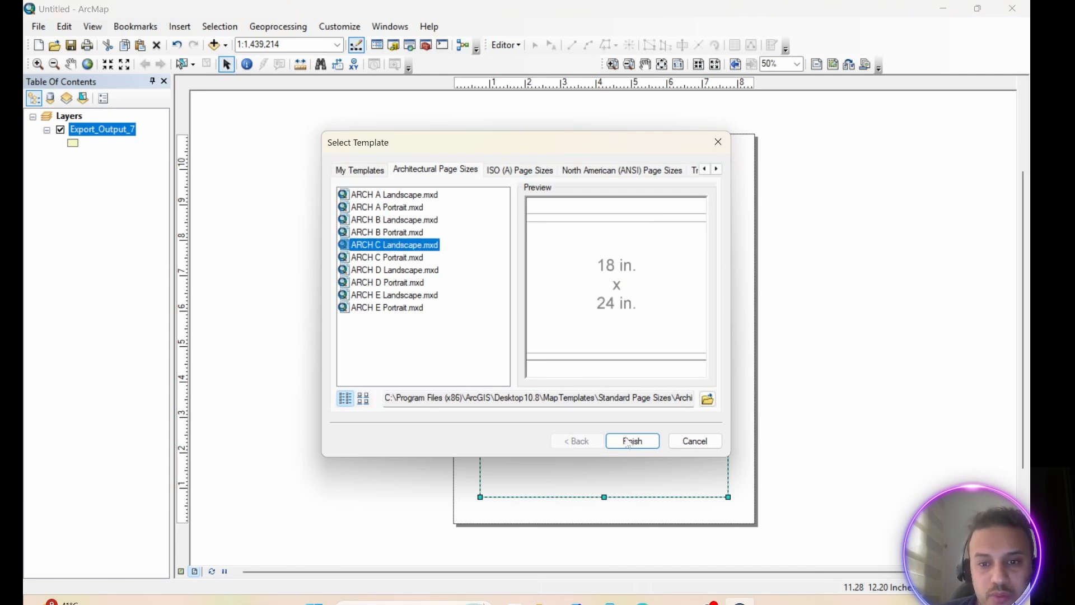
click(393, 222)
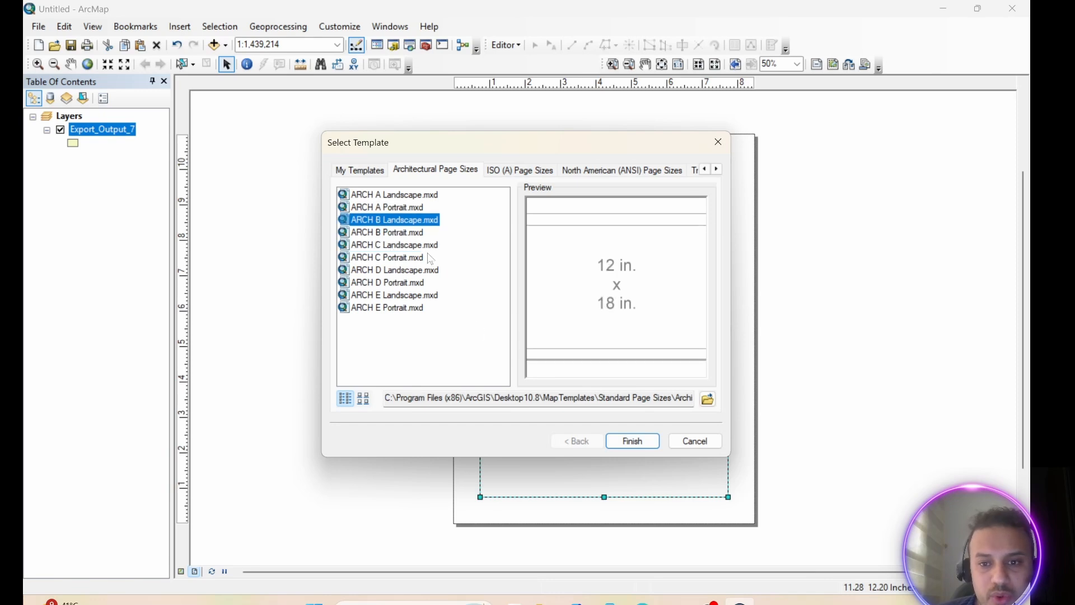
click(630, 442)
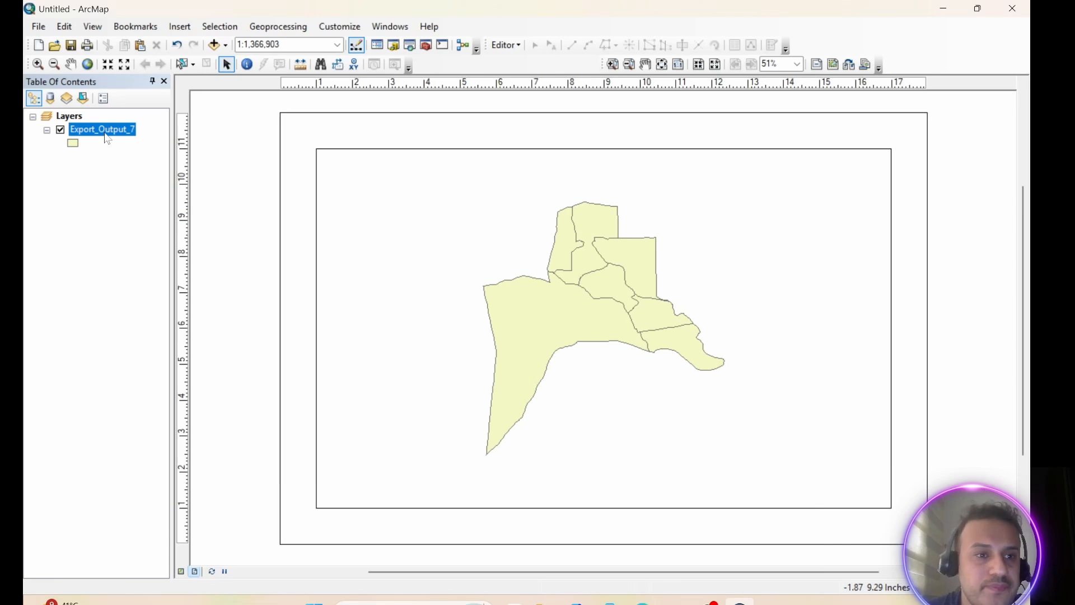
Zoom the layout's map to the extent of the Export_Output_7 layer and turn on its feature labels
right_click(107, 134)
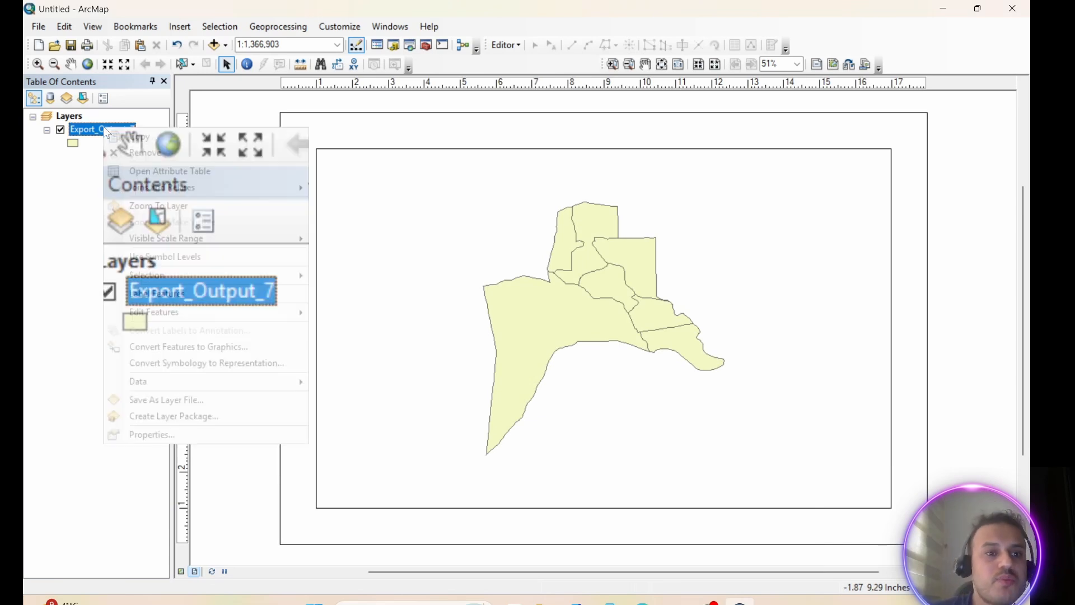
click(176, 208)
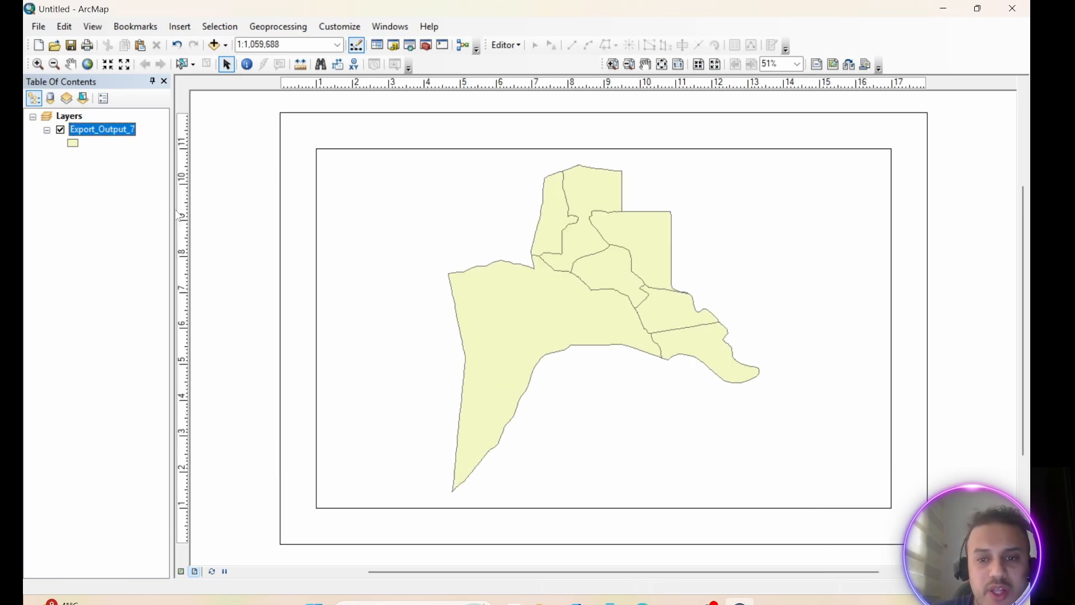
right_click(97, 131)
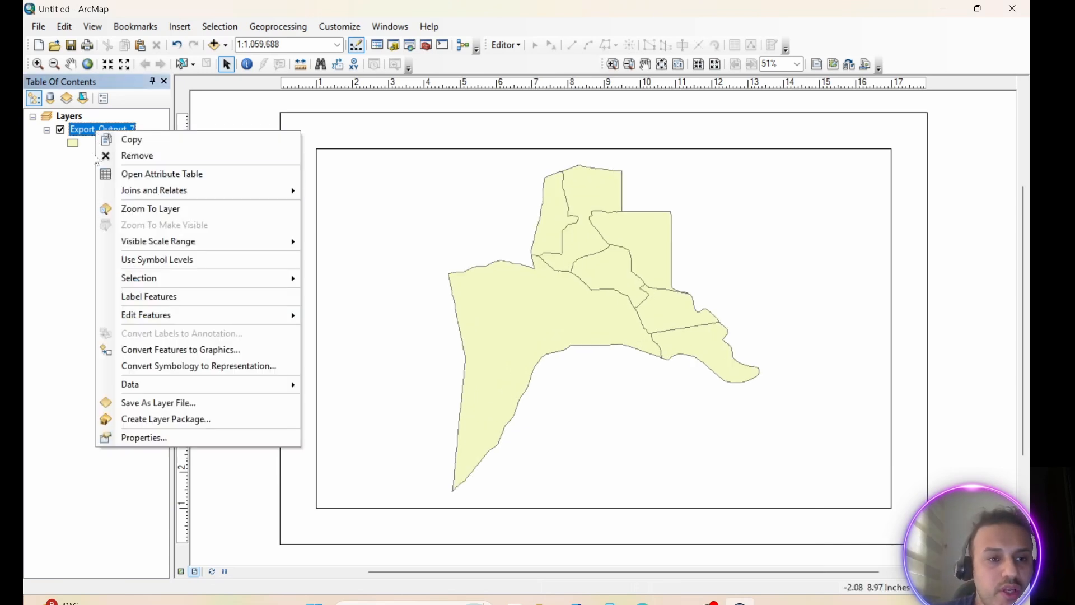
click(109, 300)
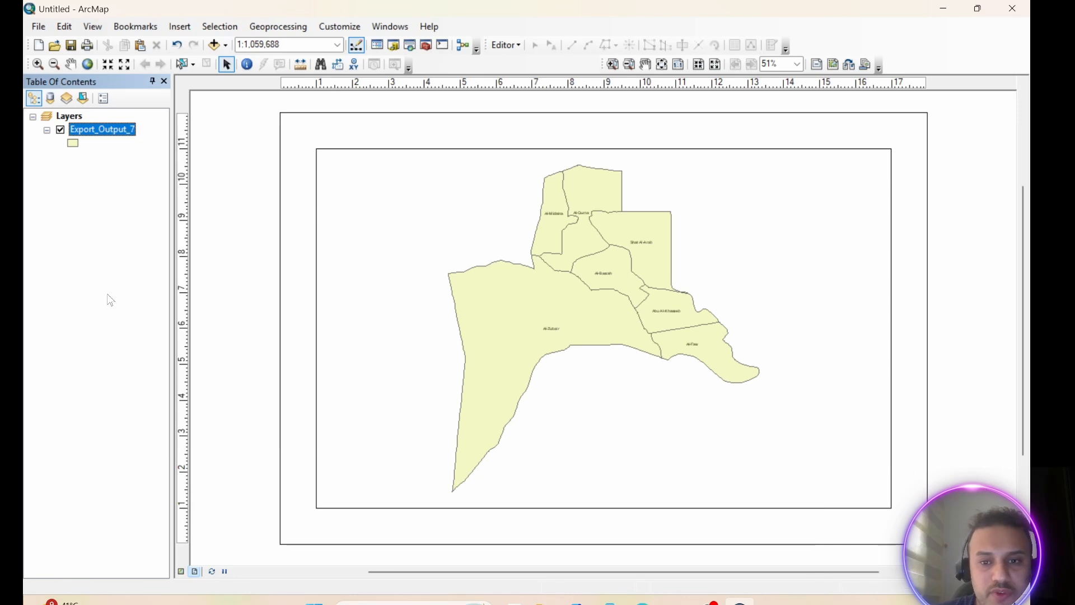
Set the Export_Output_7 layer's label text to size 24 and bold, and apply it
right_click(99, 136)
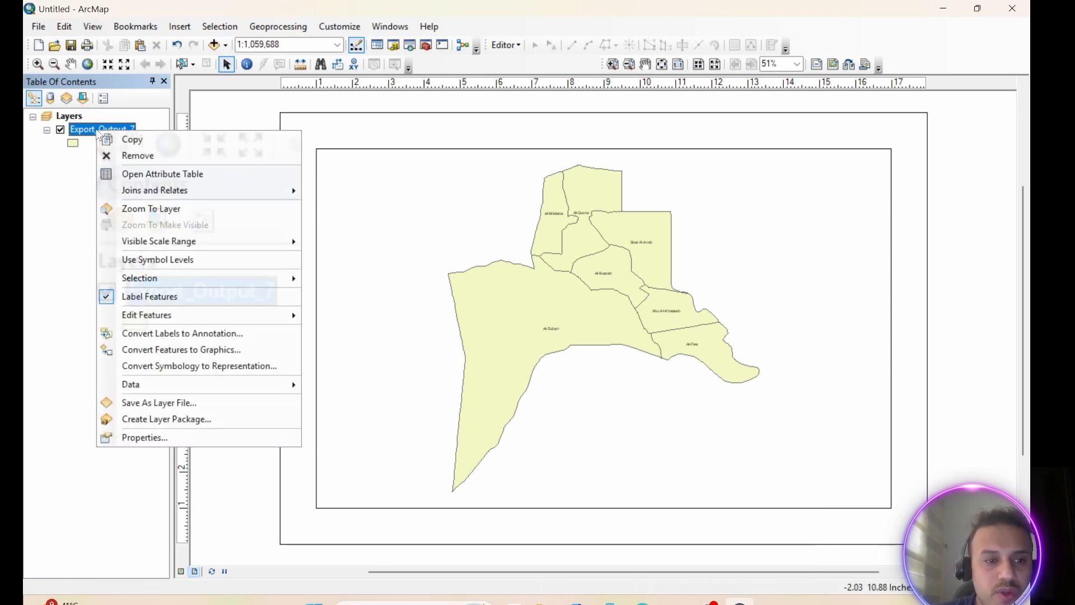
click(136, 438)
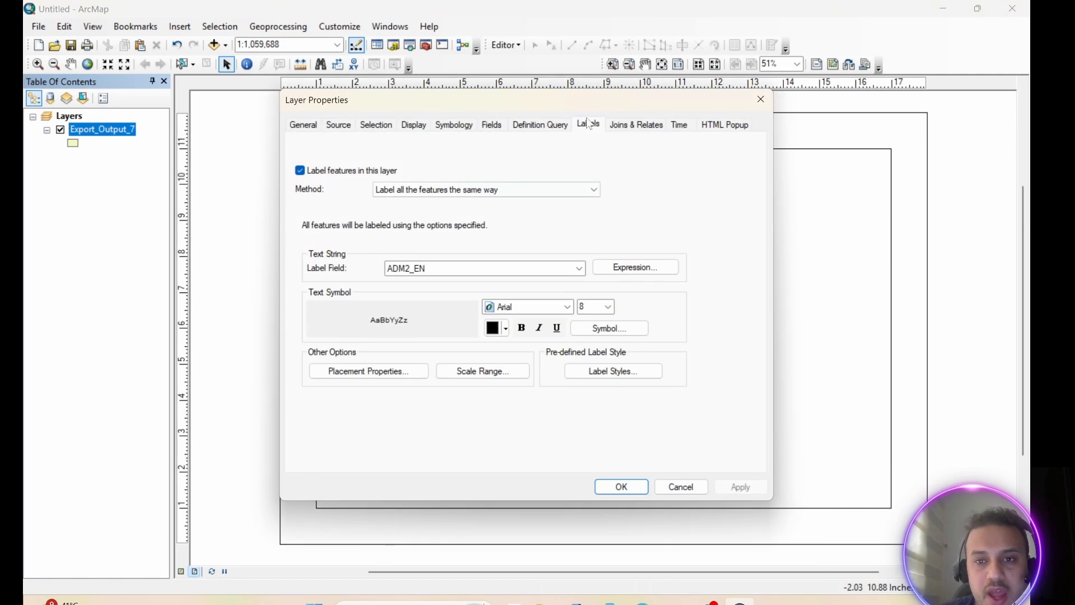
drag(549, 111, 360, 101)
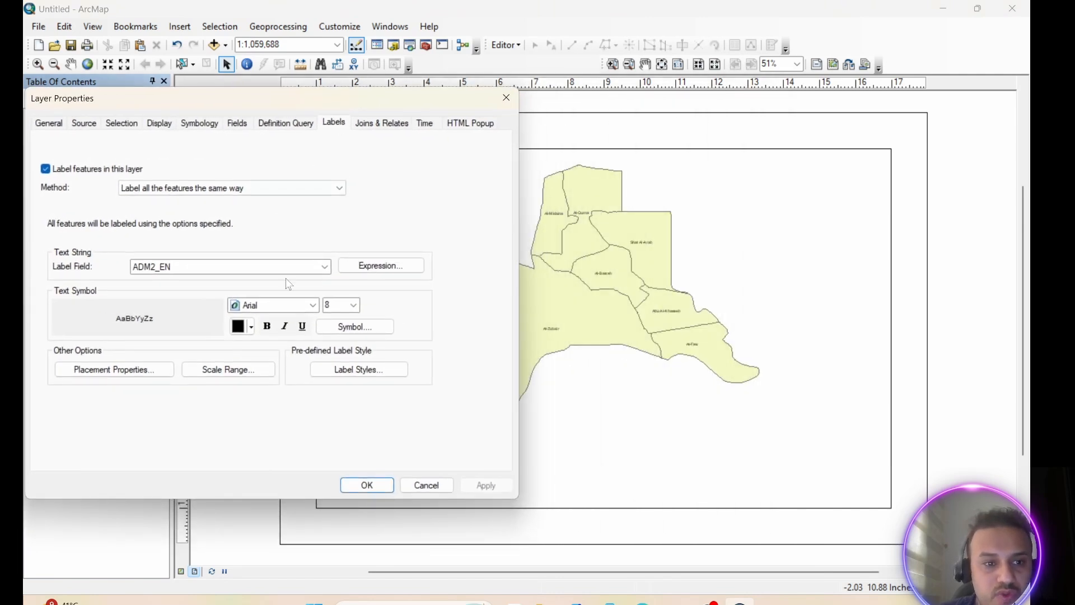
click(354, 304)
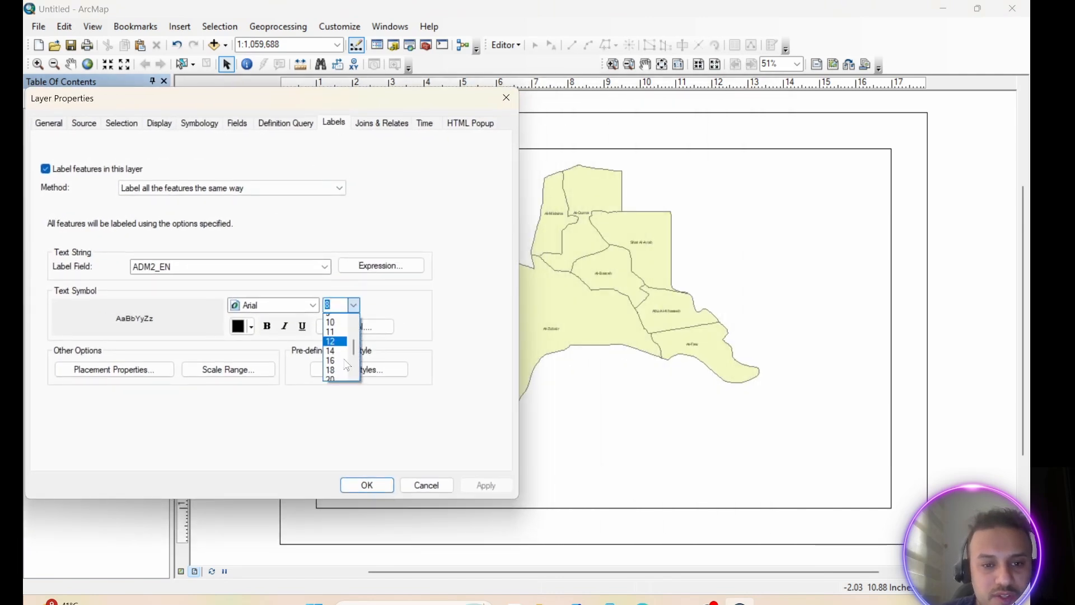
scroll(347, 364, down, 2)
click(327, 338)
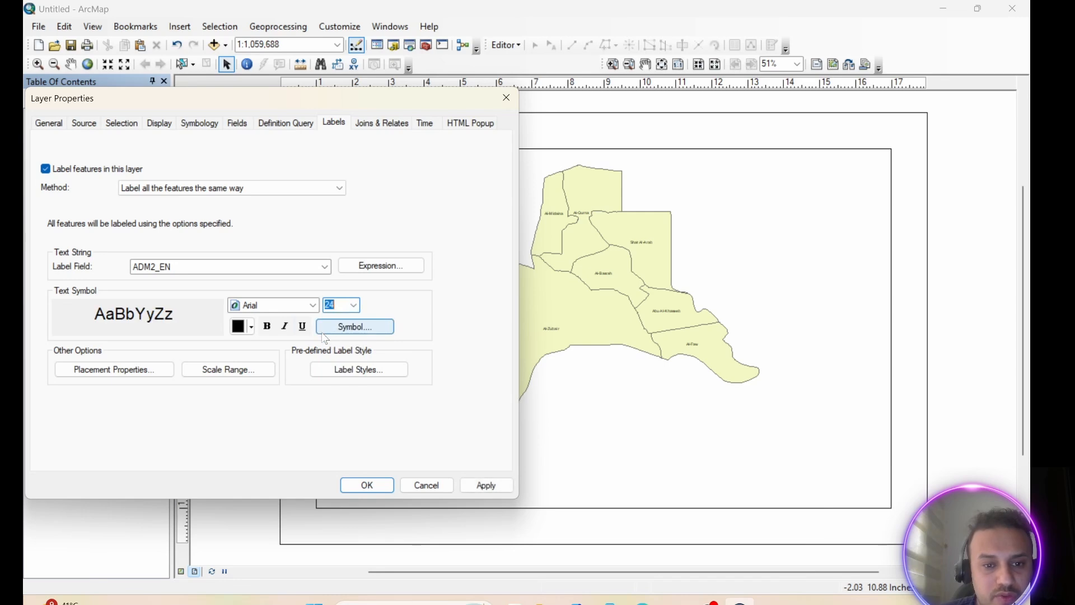
click(267, 326)
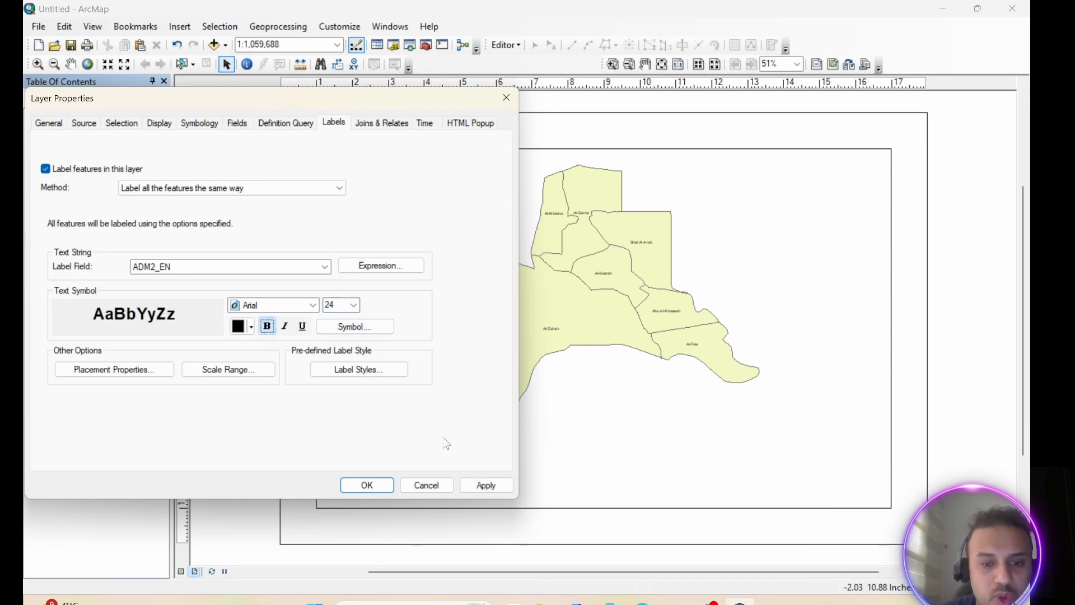
click(485, 486)
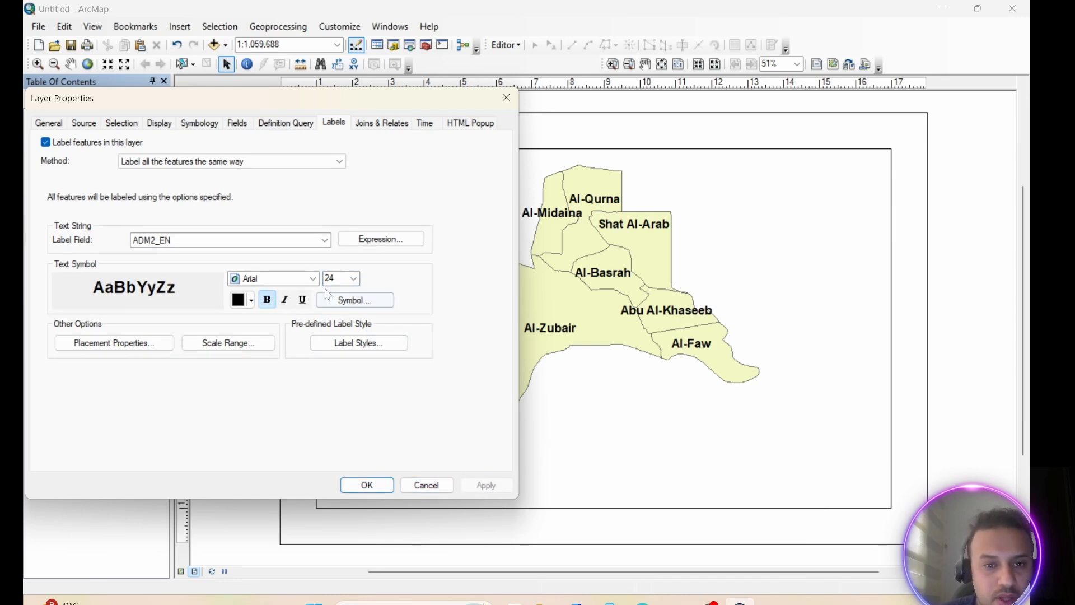
Reduce the layer's label font size to 20 and accept the layer properties
click(353, 279)
scroll(338, 330, up, 2)
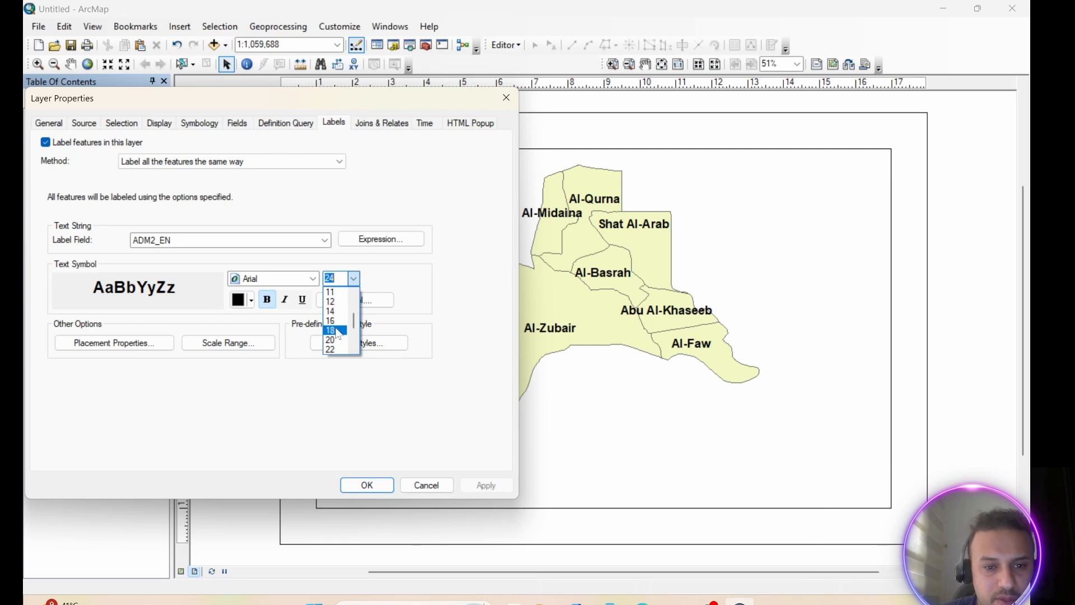
click(335, 340)
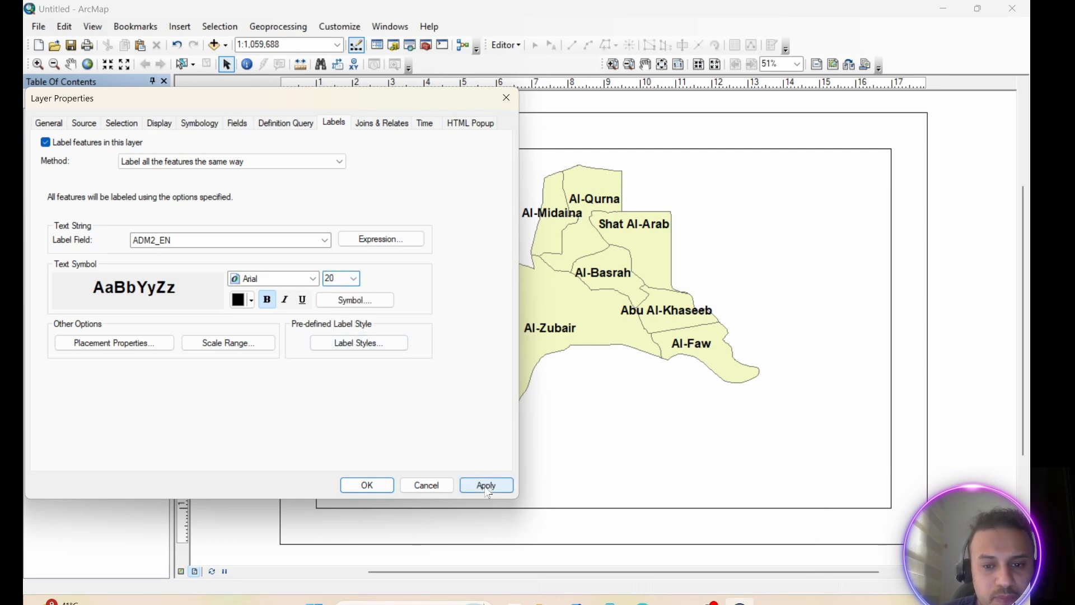
click(486, 485)
click(370, 485)
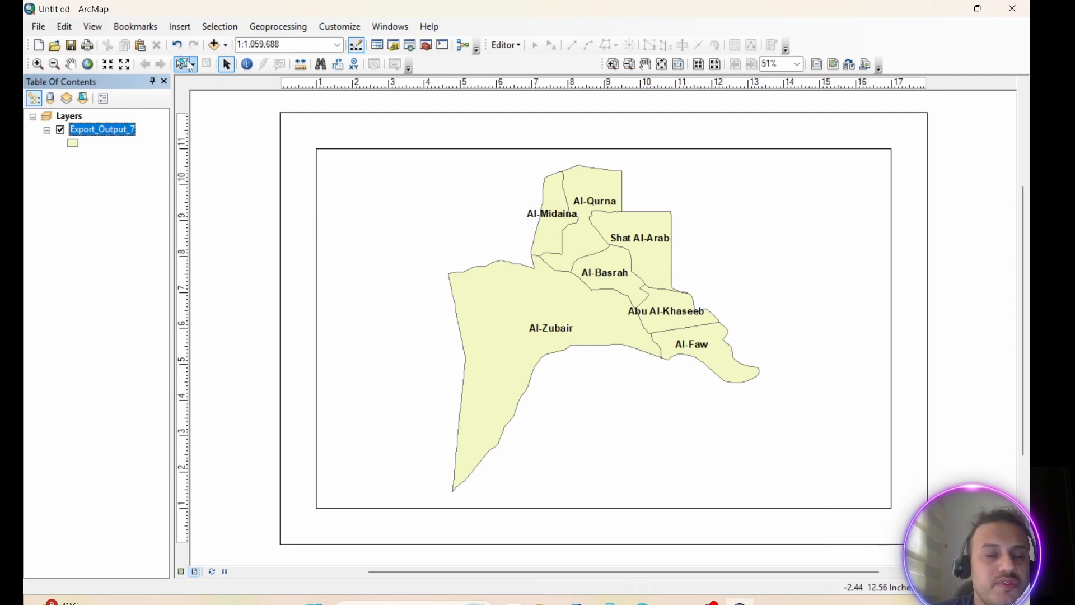
Insert the map title "Basra Map" into the layout
click(182, 28)
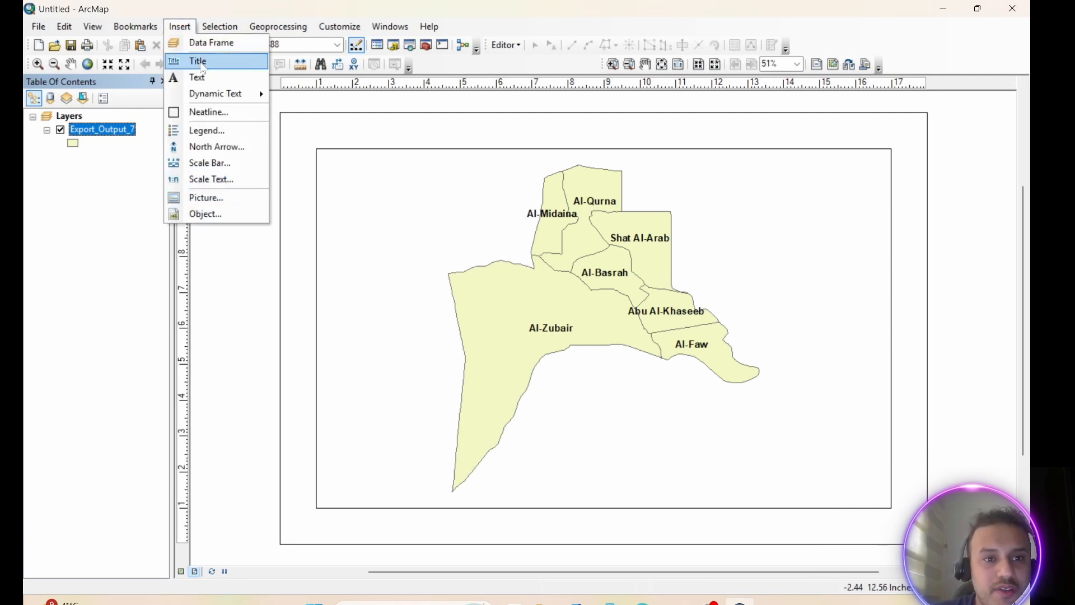
click(200, 60)
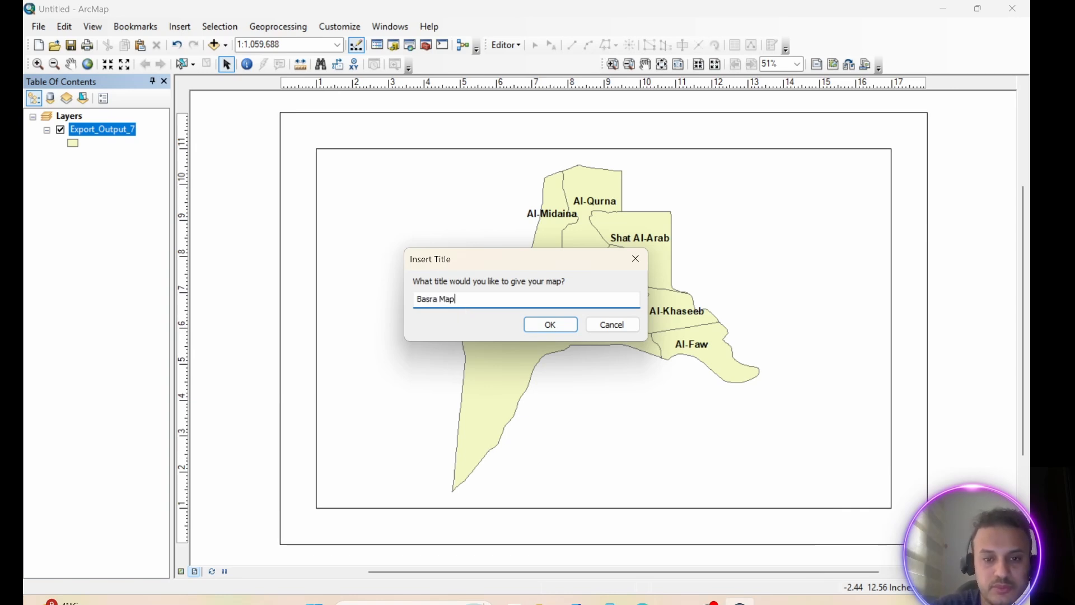
click(550, 325)
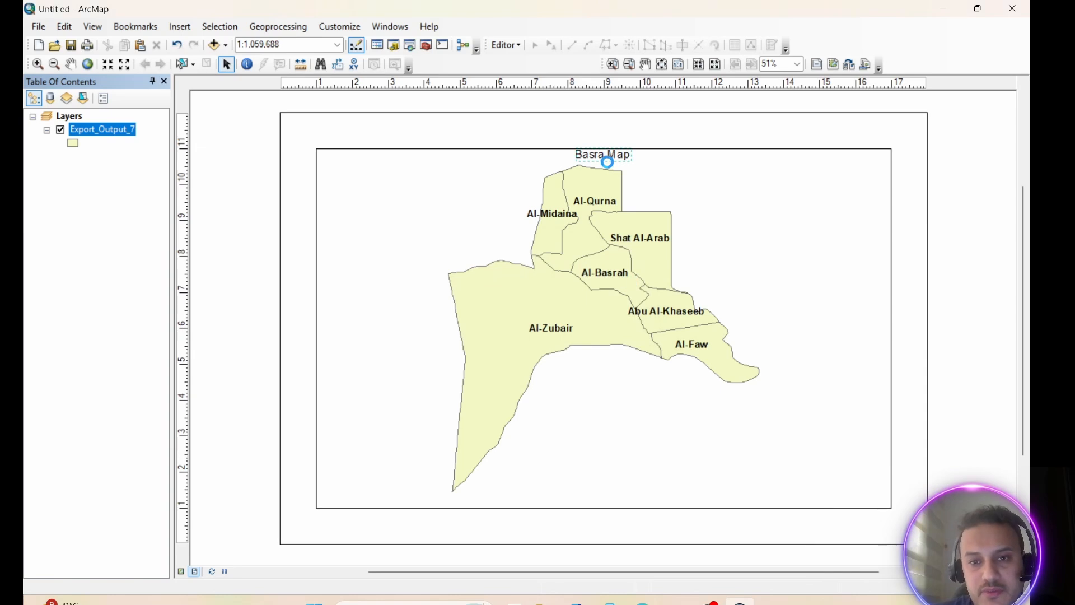
Move the title left of the districts, near the frame's upper edge, and pan the map slightly right within its frame
drag(606, 160, 525, 159)
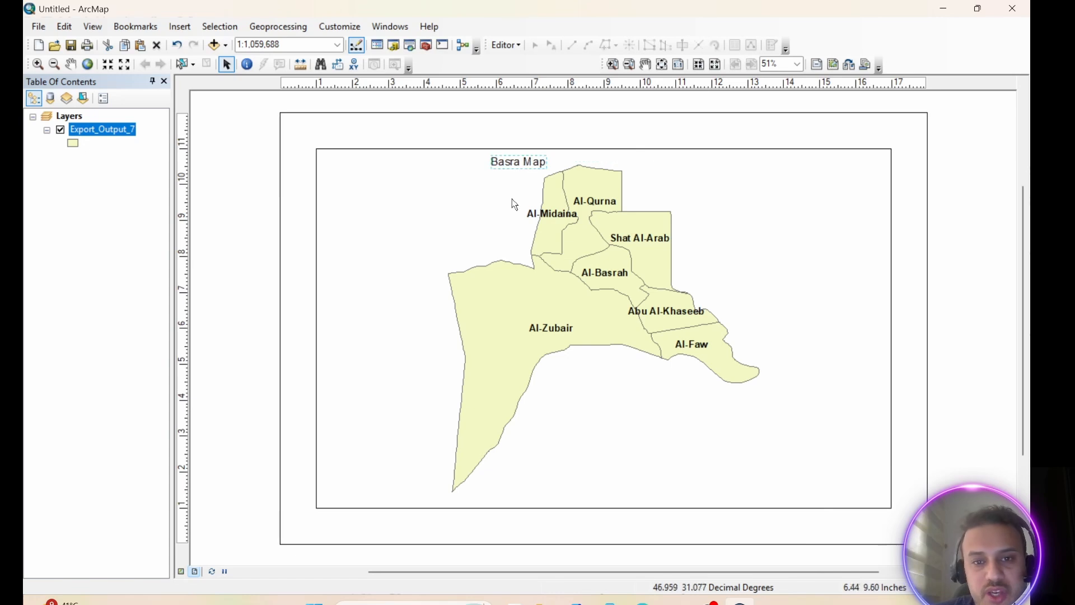
click(70, 64)
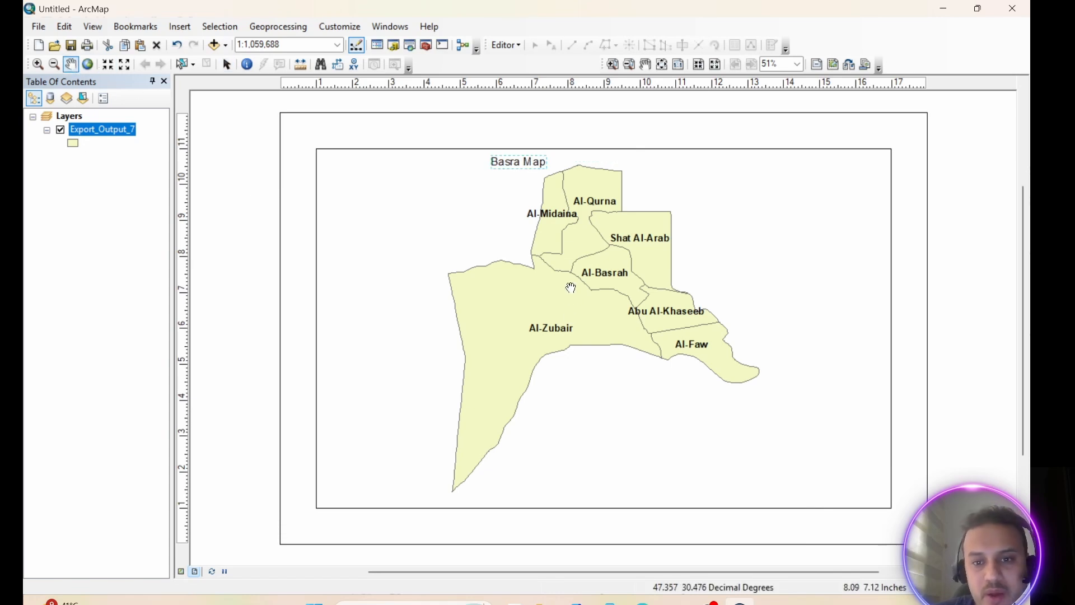
drag(574, 267, 593, 276)
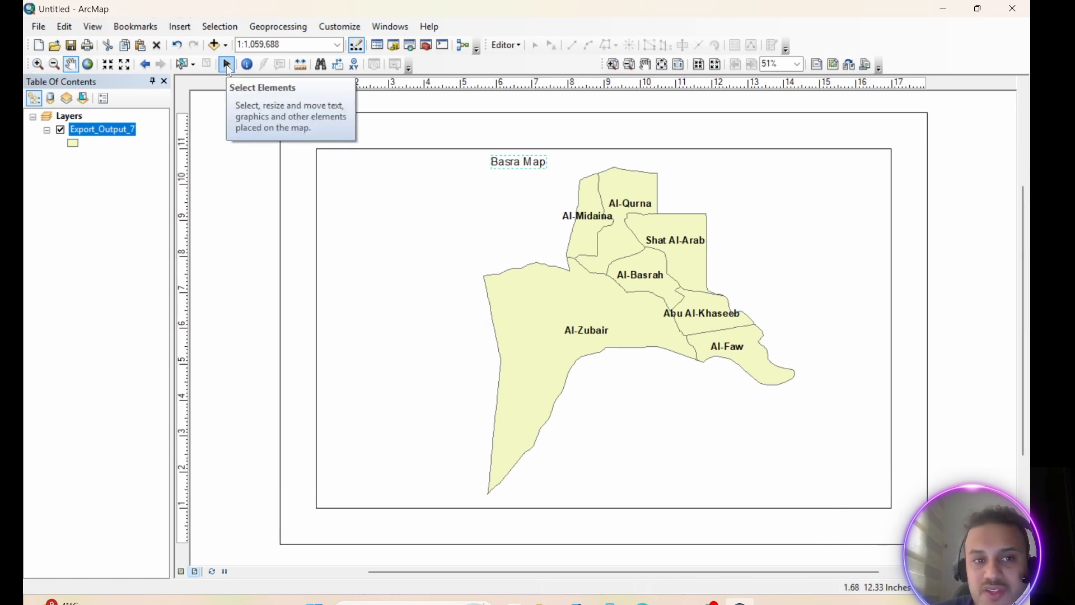
Open the properties of the "Basra Map" title and move the dialog clear of the map
click(227, 65)
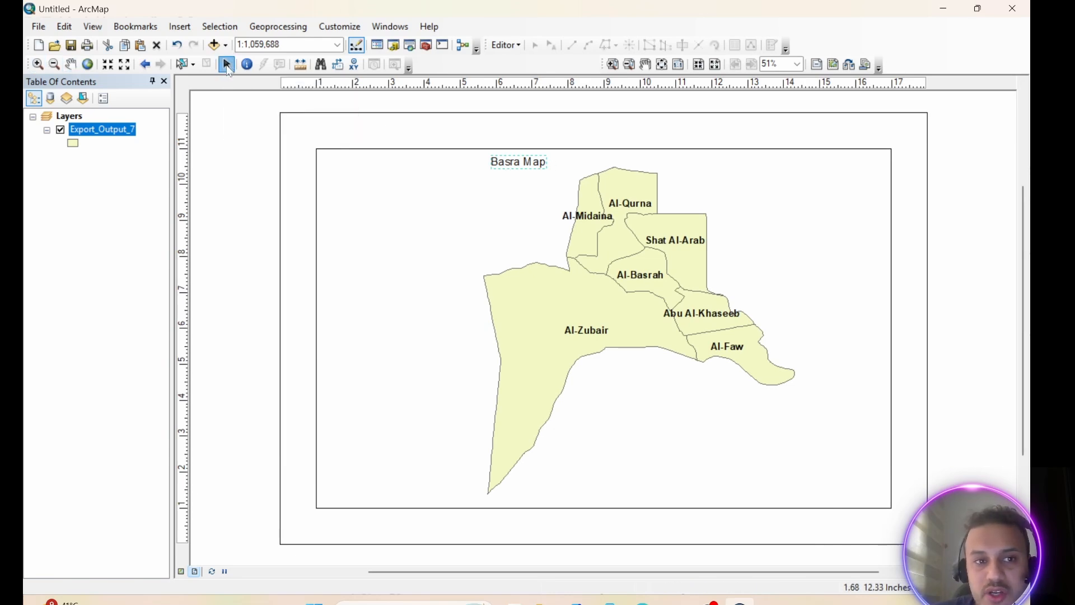
click(522, 164)
click(523, 163)
right_click(524, 164)
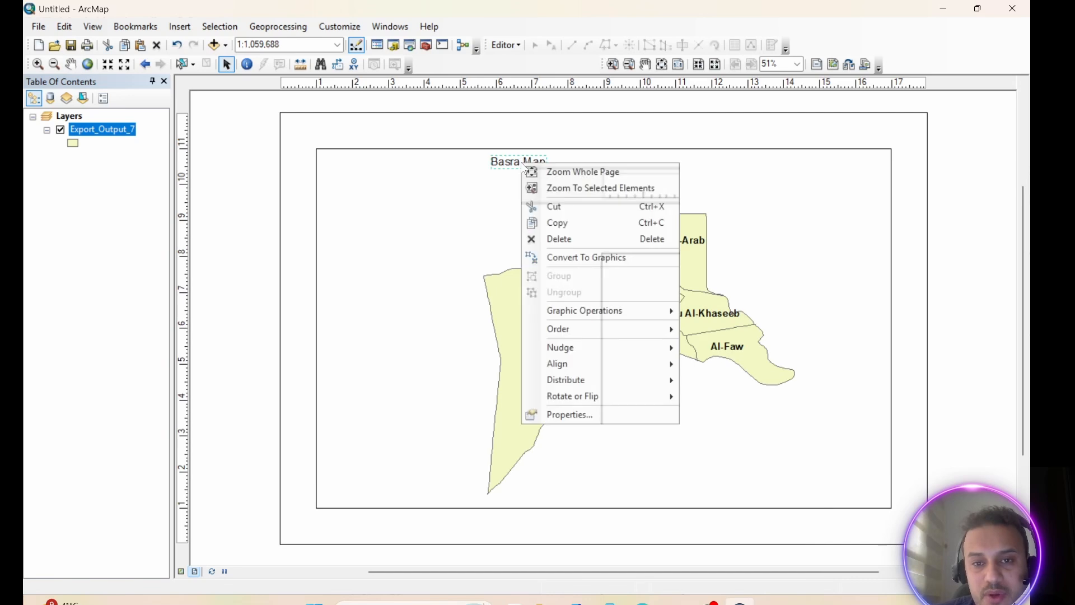
click(571, 415)
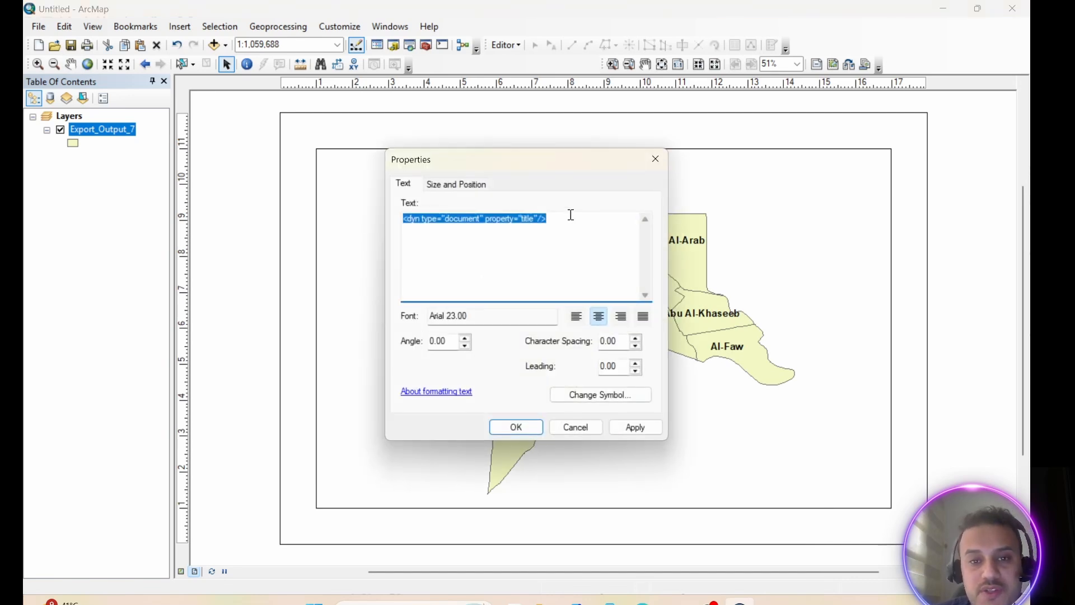
drag(542, 159, 265, 103)
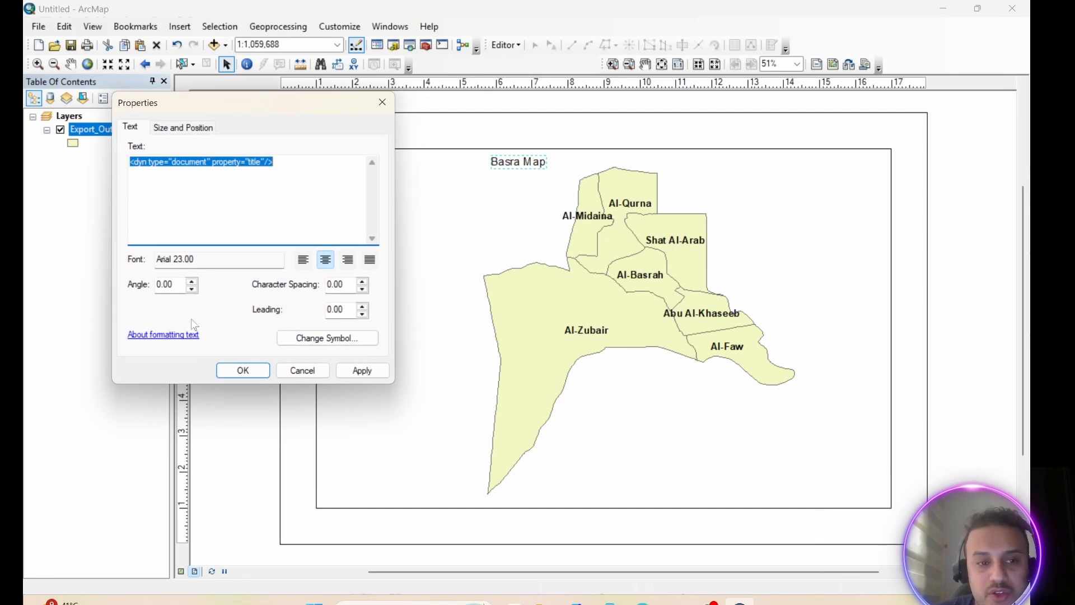
Rotate the title text to an angle of 4 and apply it
click(192, 283)
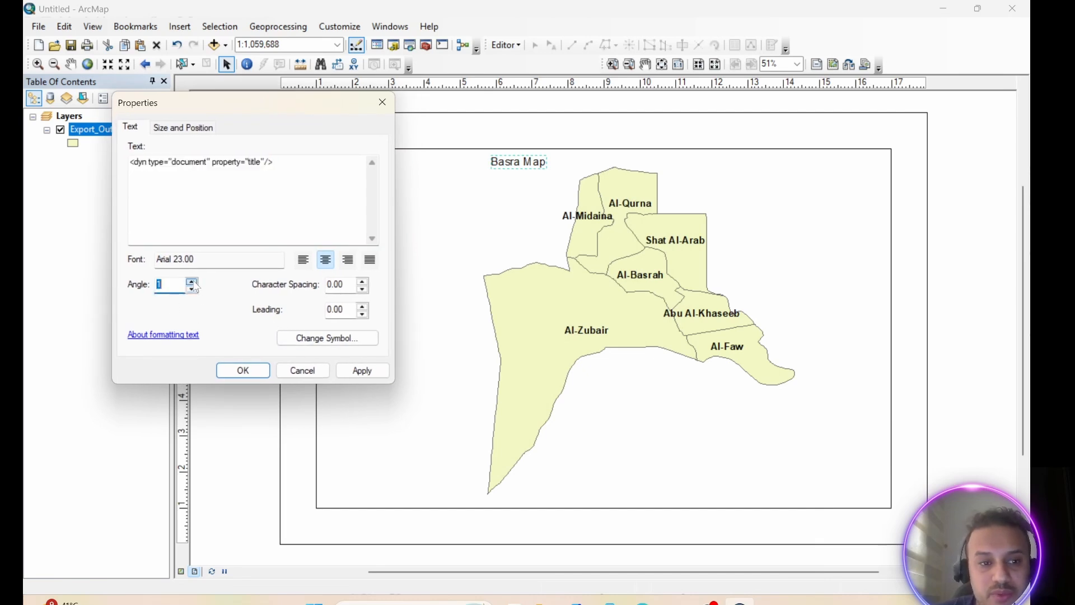
click(192, 282)
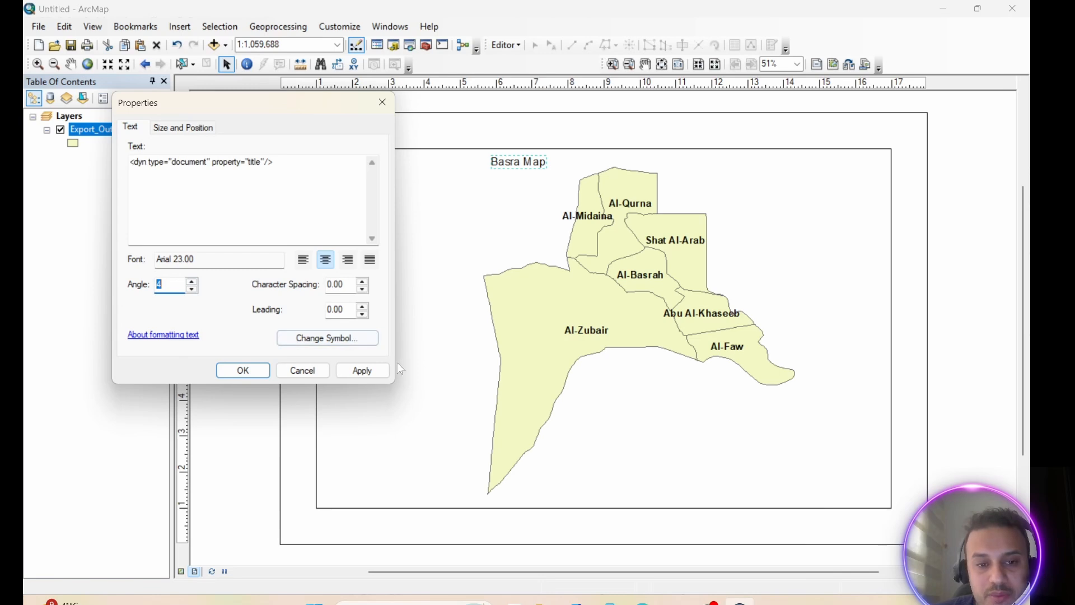
click(363, 371)
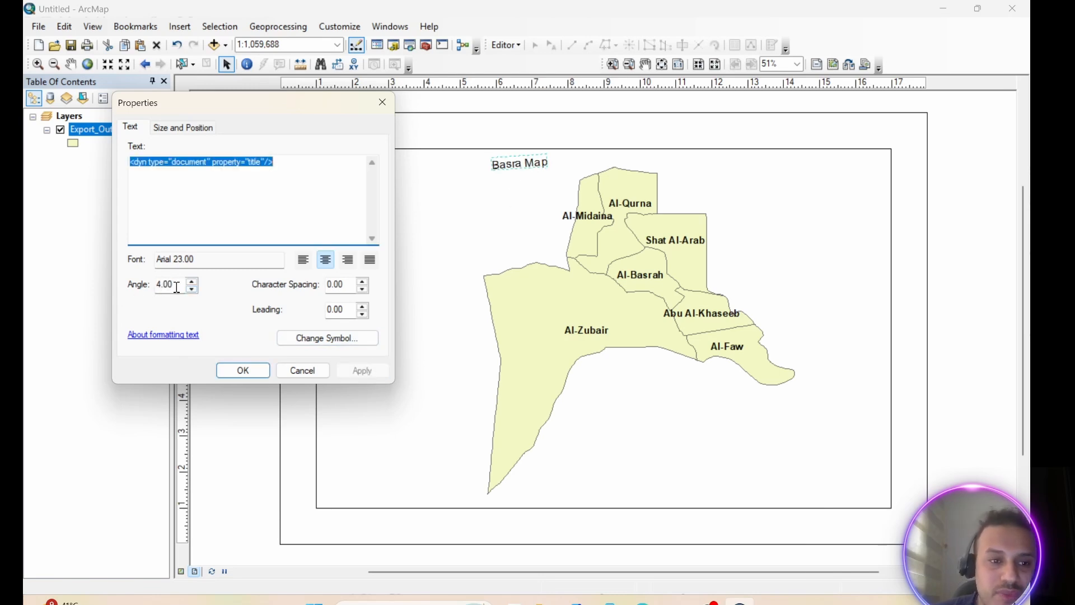
Set the title's text angle back to 0.00 and apply it
drag(178, 285, 157, 284)
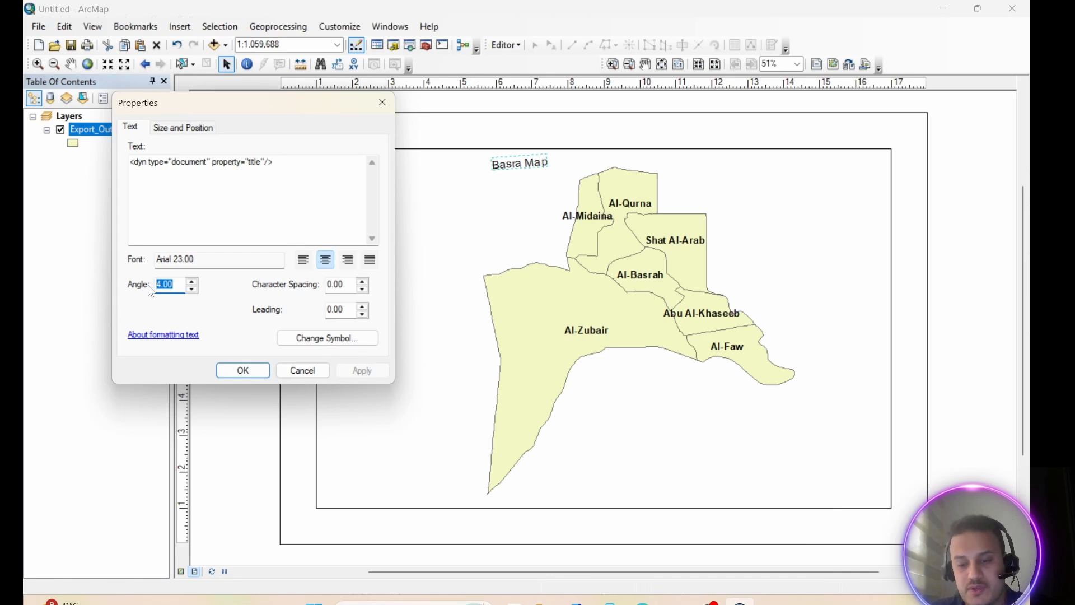
text(0.00)
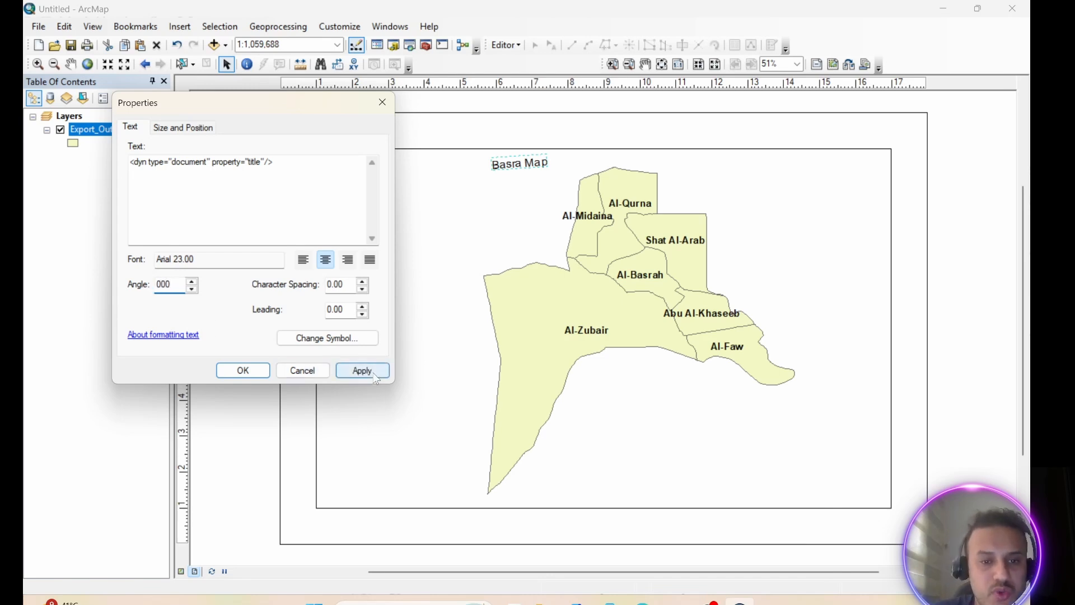
click(363, 371)
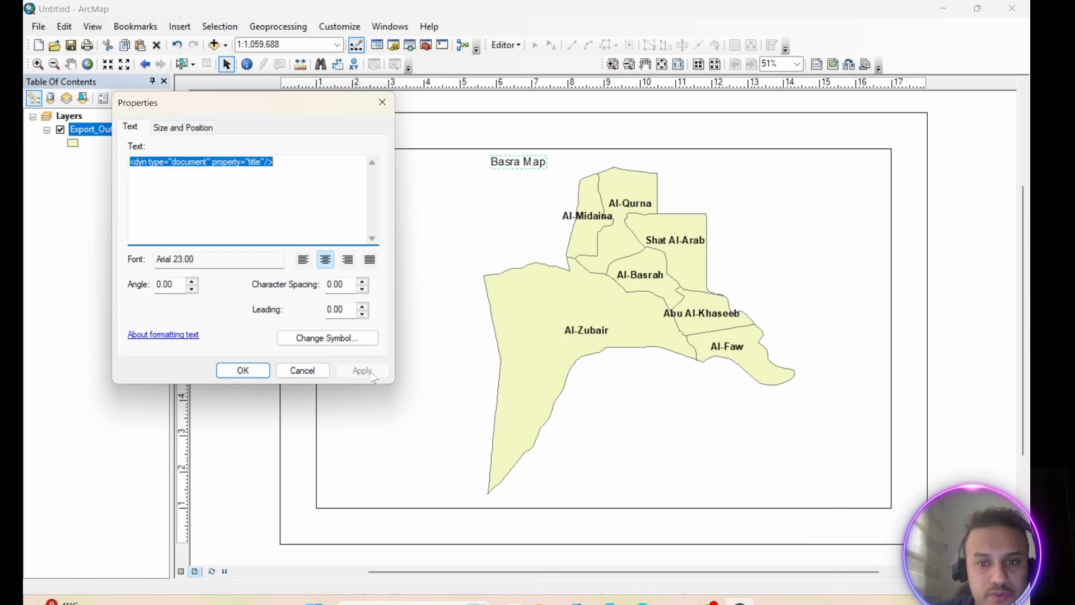
Give the title the Country 1 text symbol, coloured light red and bold
click(335, 341)
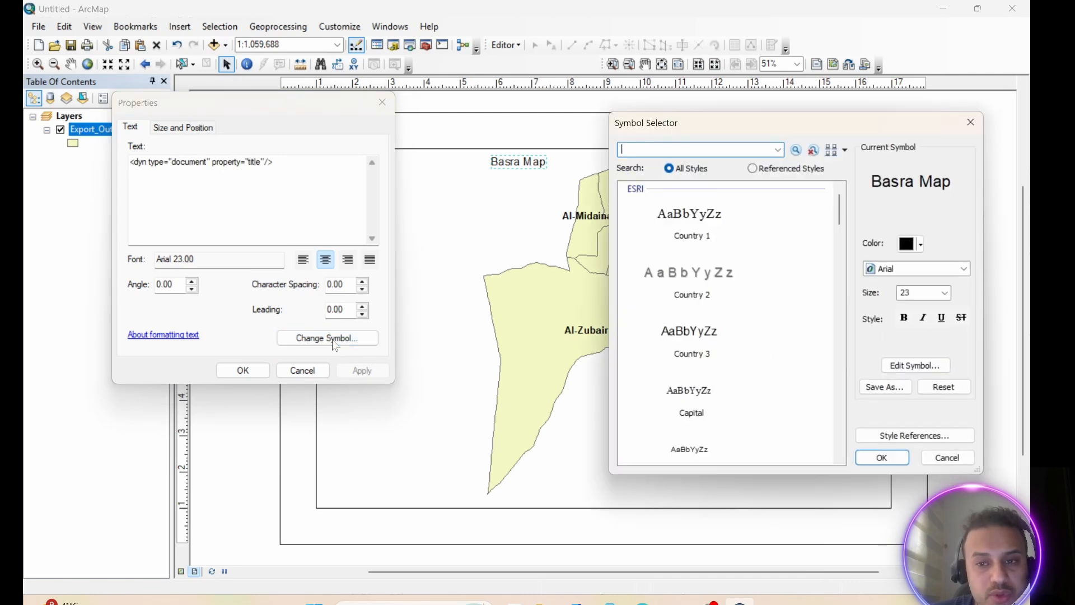
drag(773, 128, 196, 84)
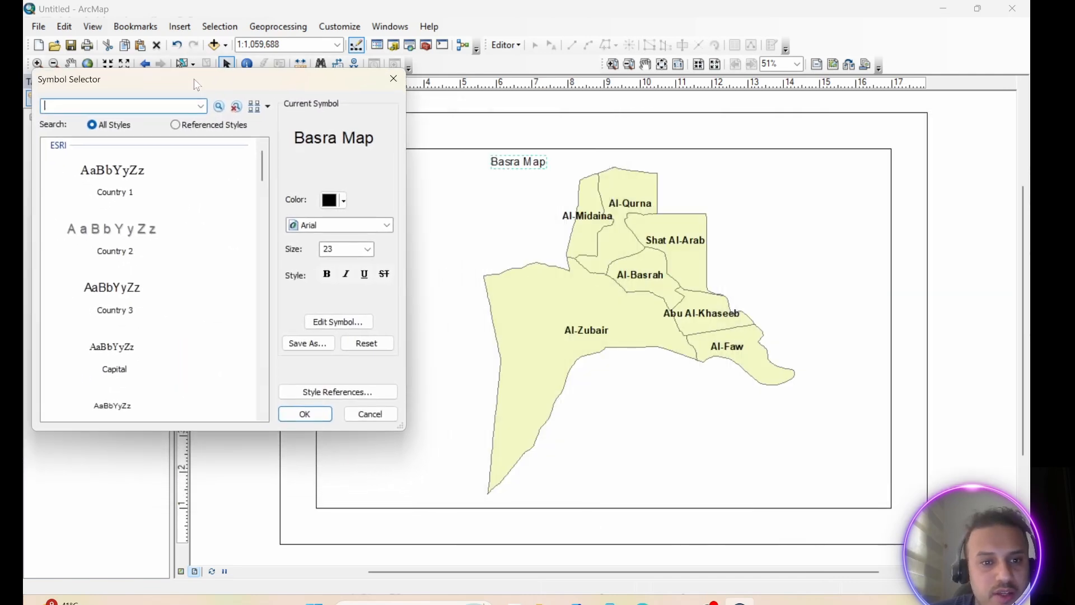
click(121, 178)
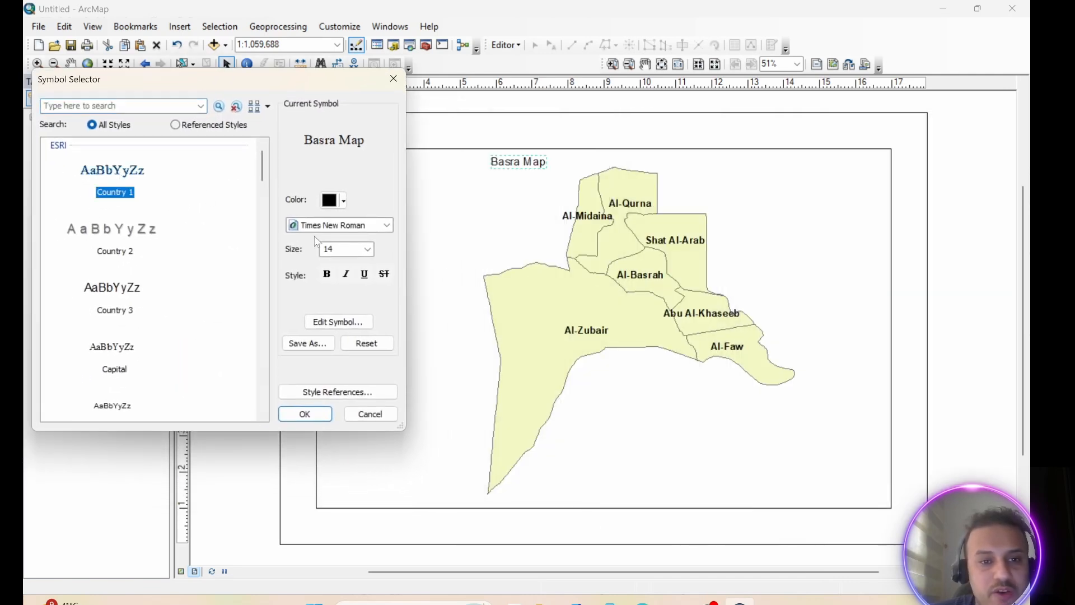
click(343, 200)
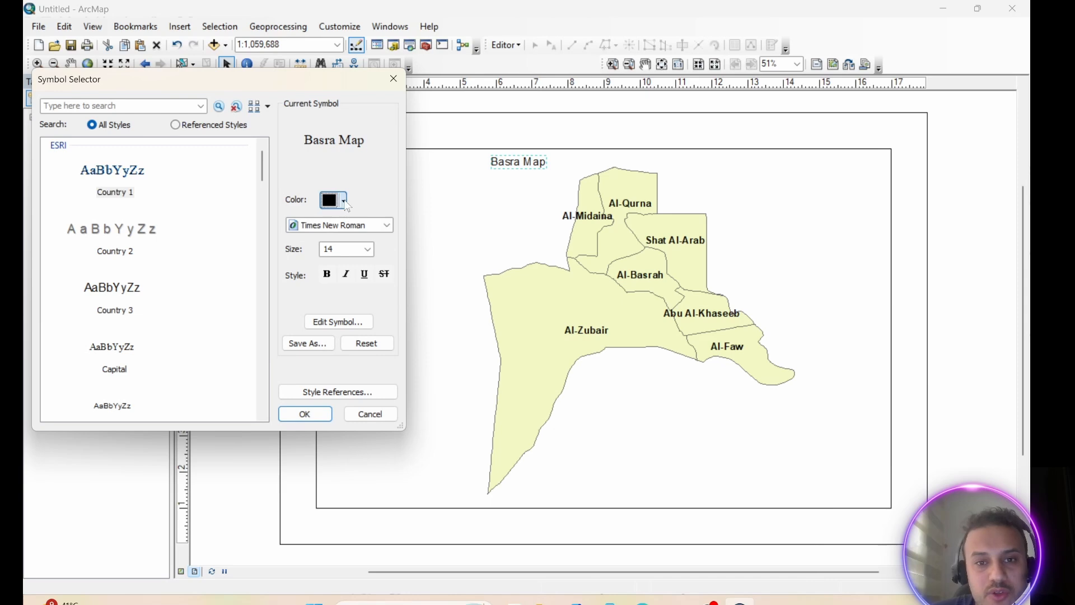
click(357, 262)
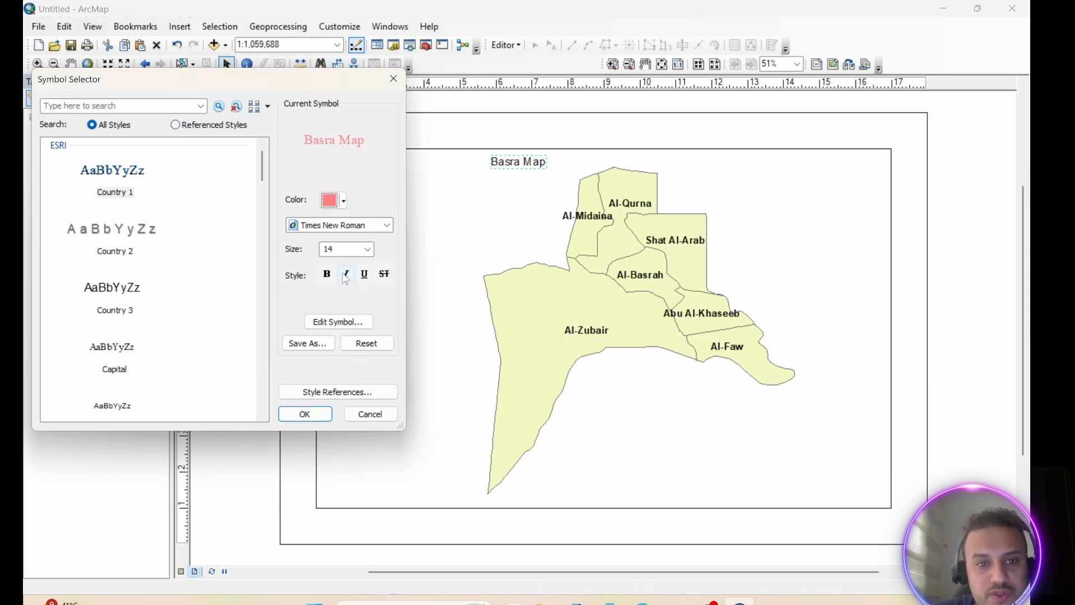
click(326, 273)
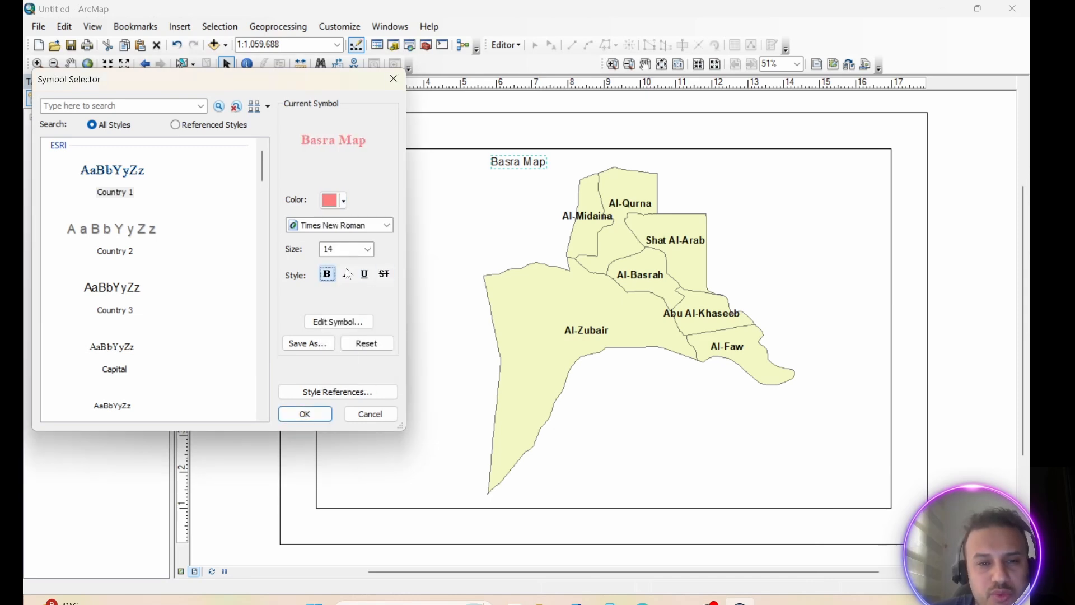
Set the title's font size to 22, then apply the symbol and accept the title properties
click(368, 249)
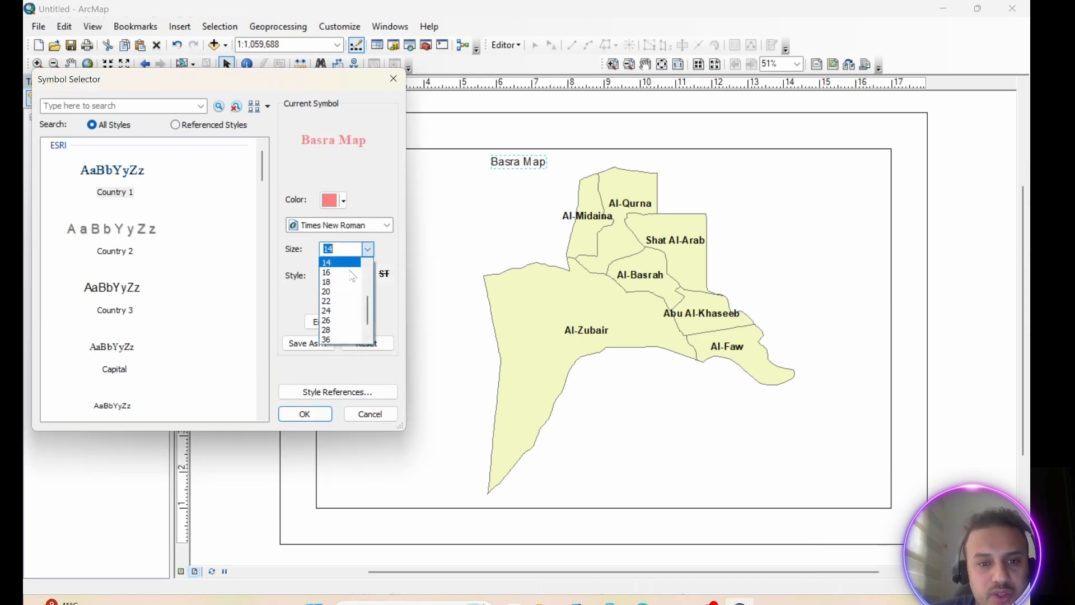
click(333, 303)
click(306, 415)
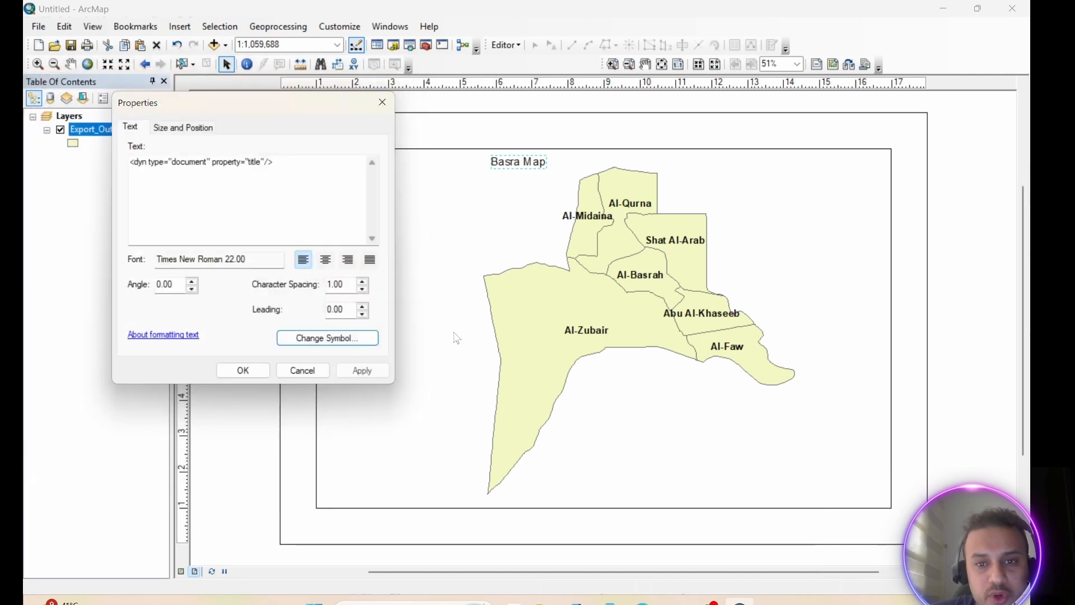
click(362, 371)
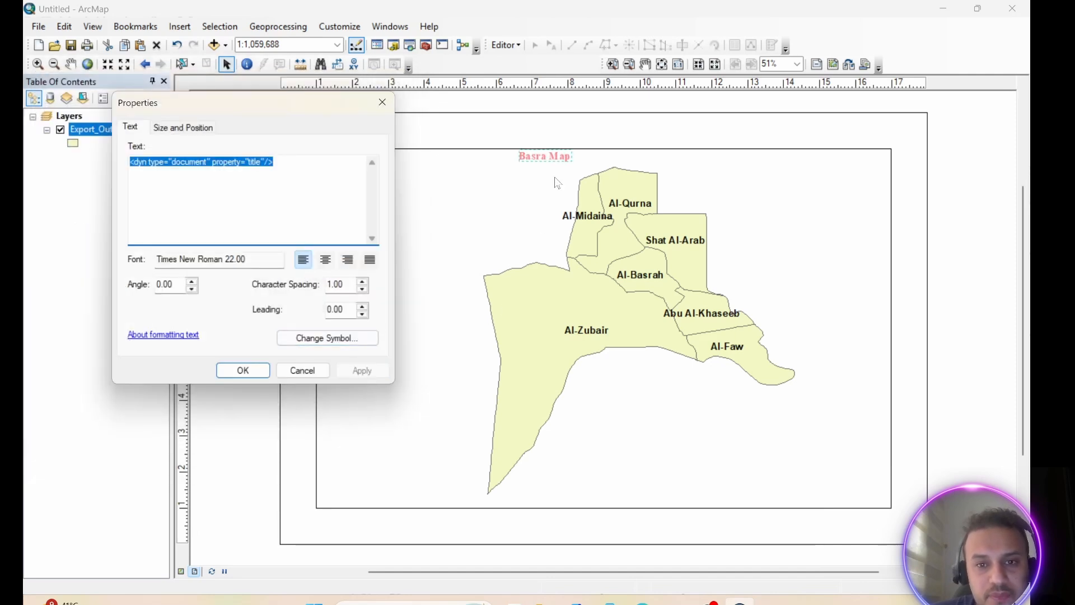
click(251, 372)
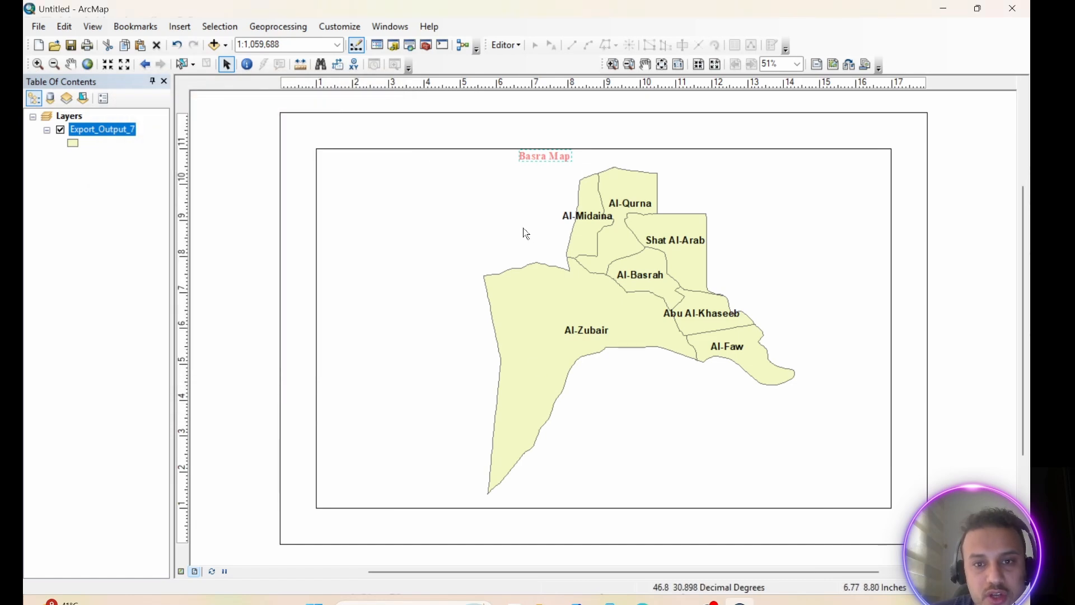
Start a legend with Export_Output_7 as its only item, keeping one column and the default title "Legend"
click(180, 29)
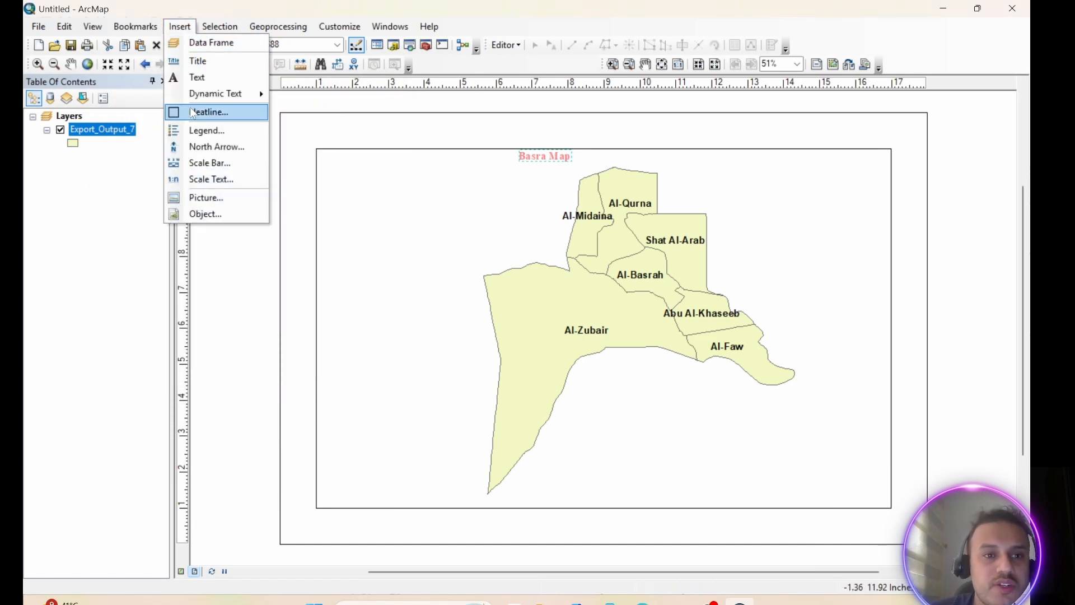
click(208, 133)
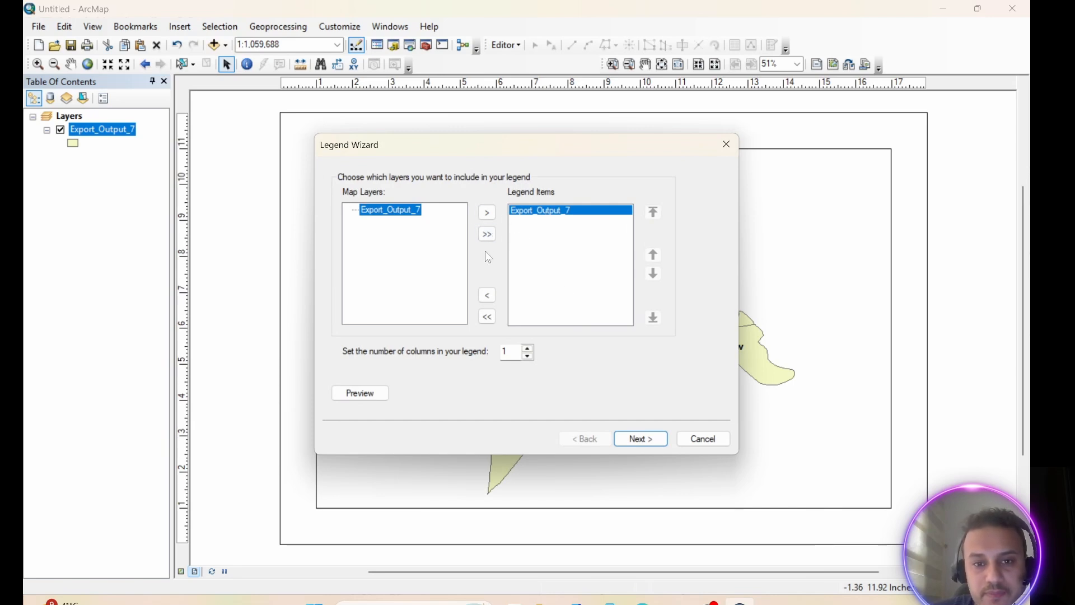
click(487, 316)
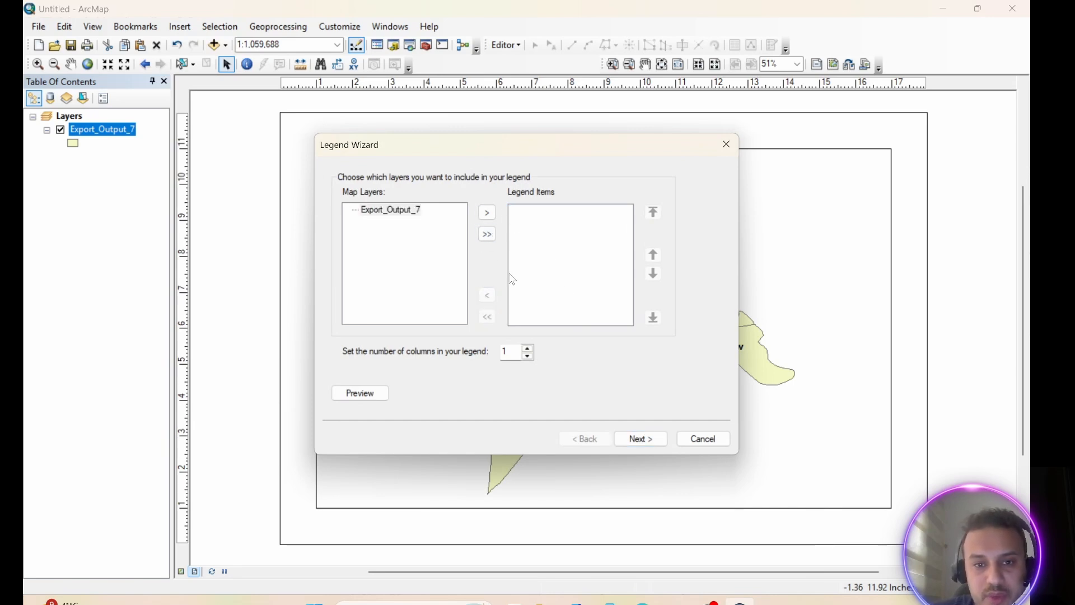
click(401, 214)
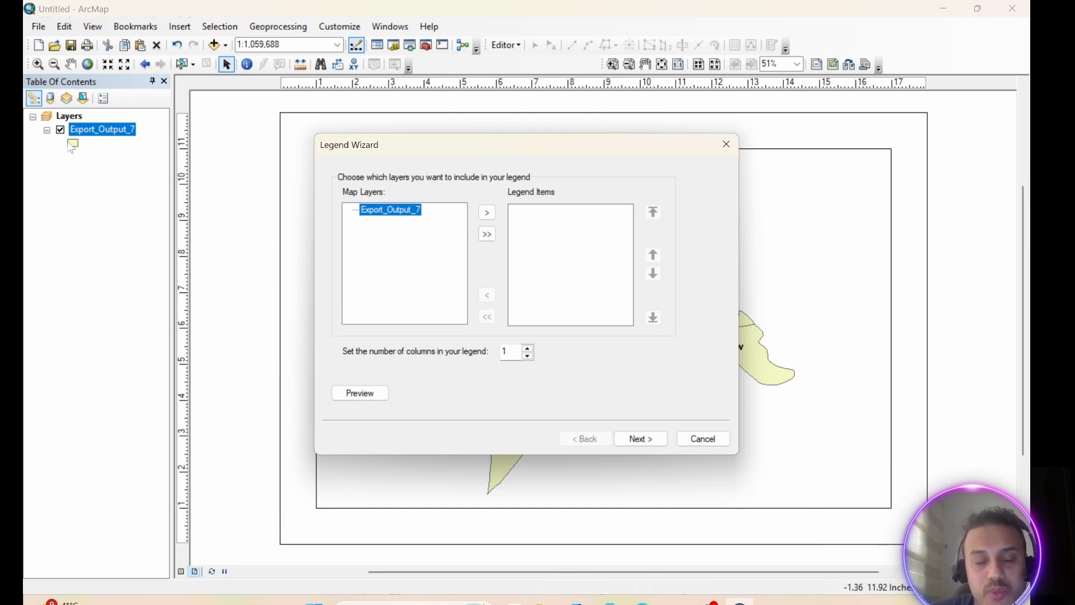
click(487, 214)
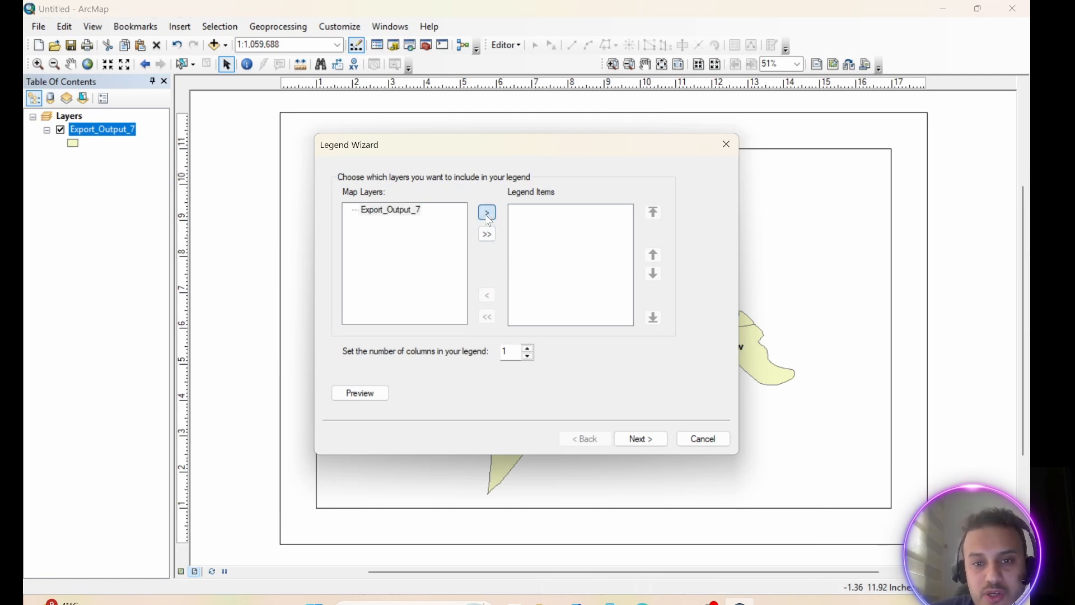
click(641, 442)
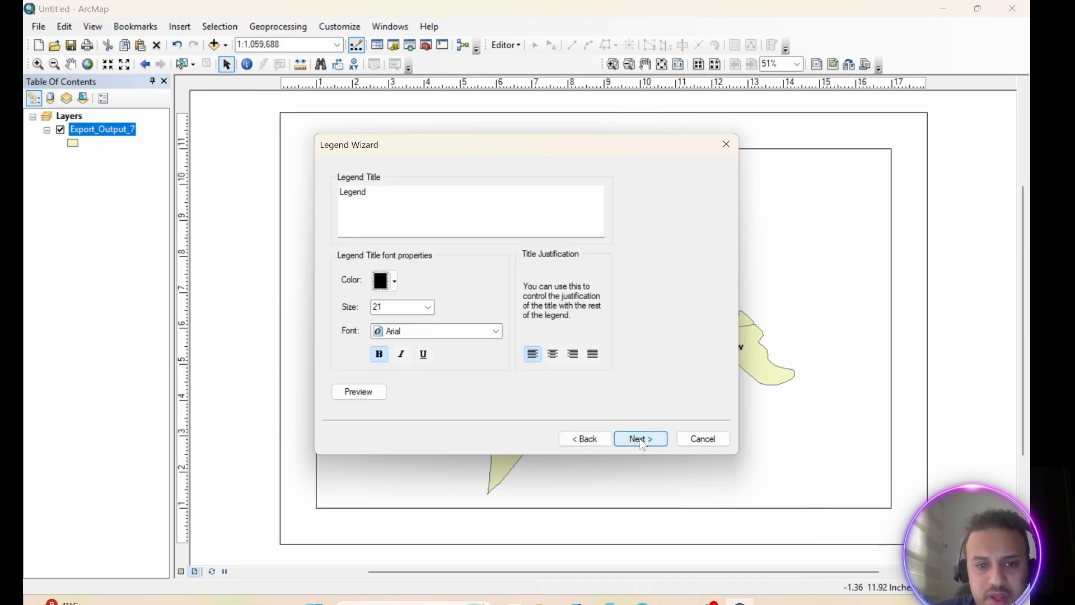
click(642, 441)
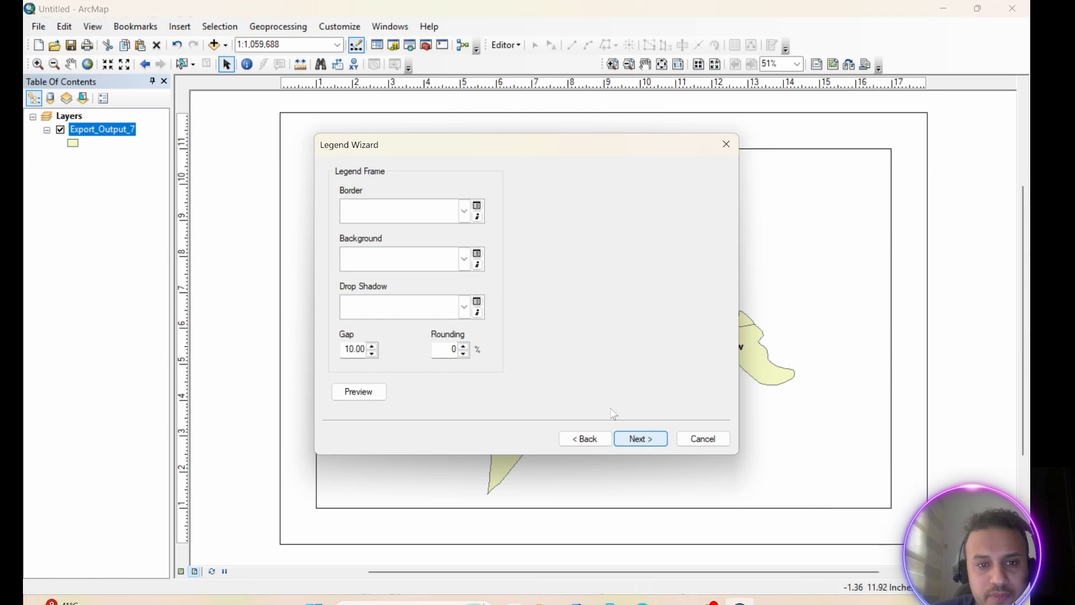
Give the legend frame a Double Line border and a Linear Gradient background
click(466, 215)
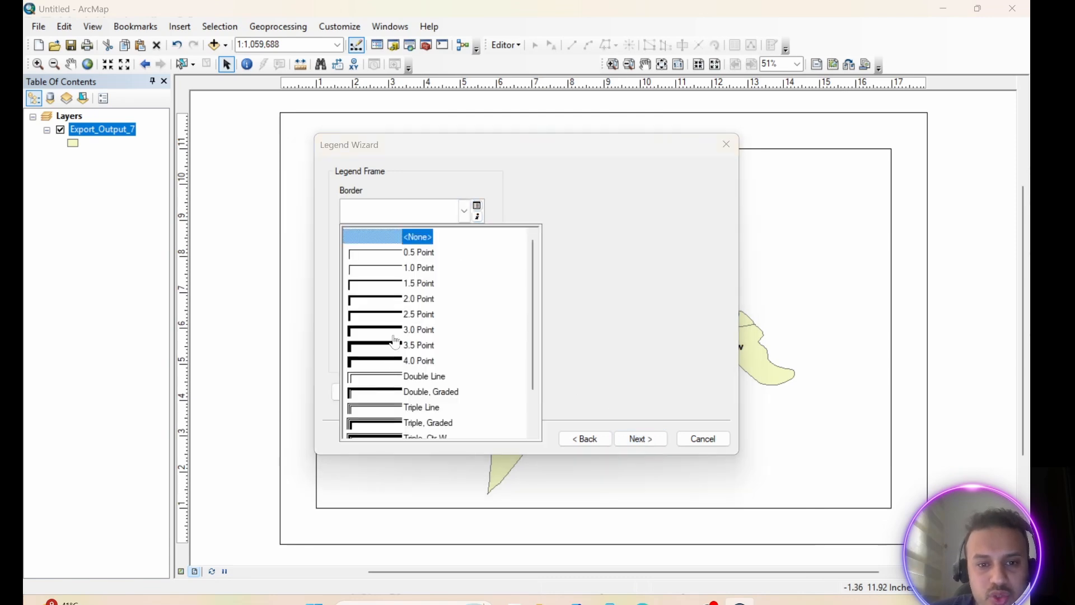
click(401, 379)
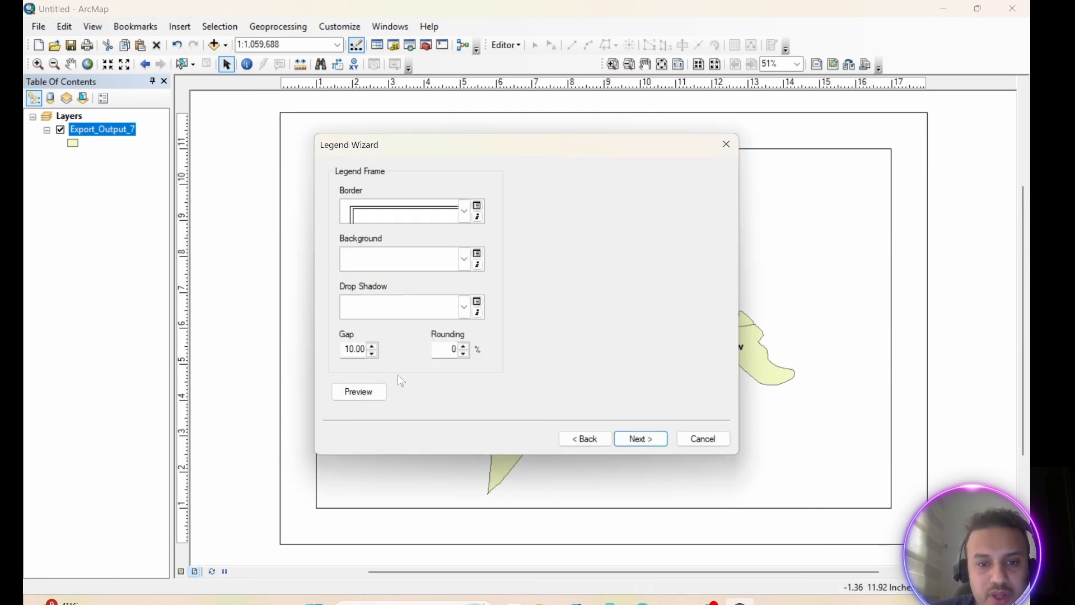
click(465, 261)
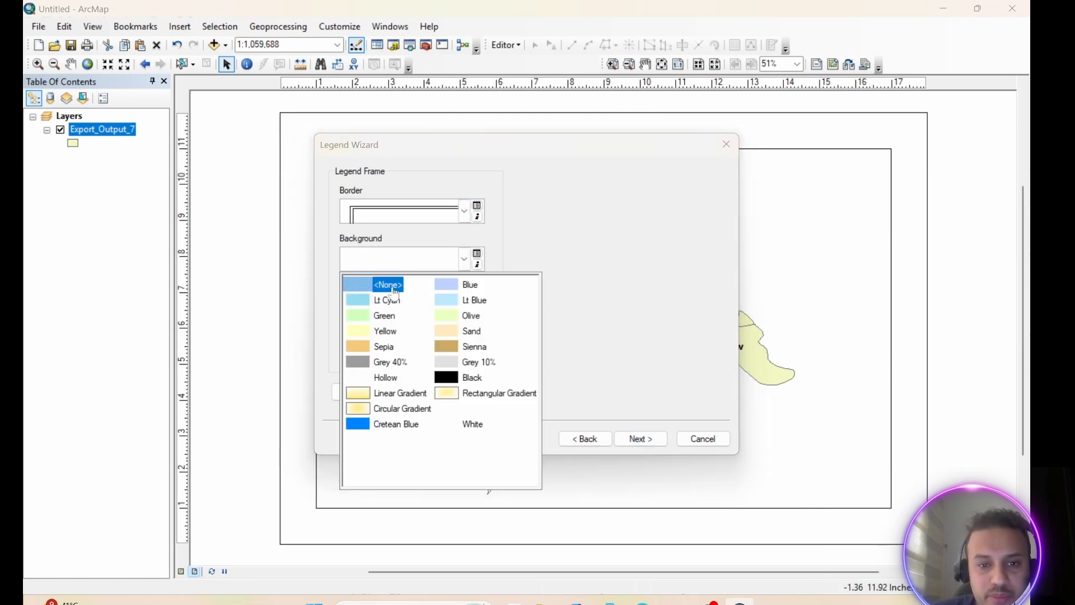
click(405, 395)
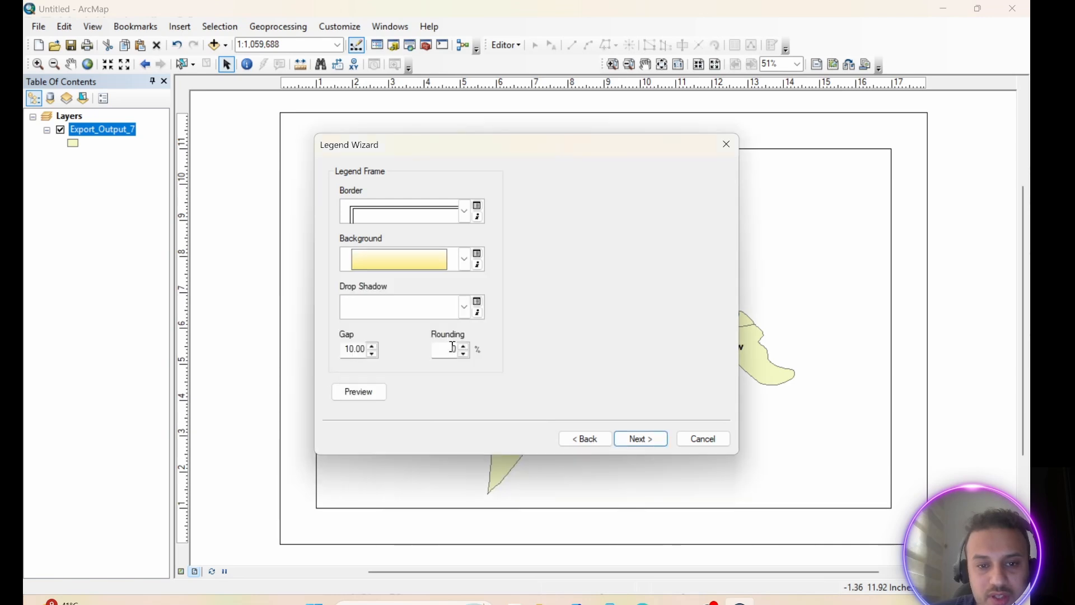
Finish the legend with the remaining default settings and place it in the lower-left corner of the map frame
click(644, 437)
click(644, 437)
click(644, 435)
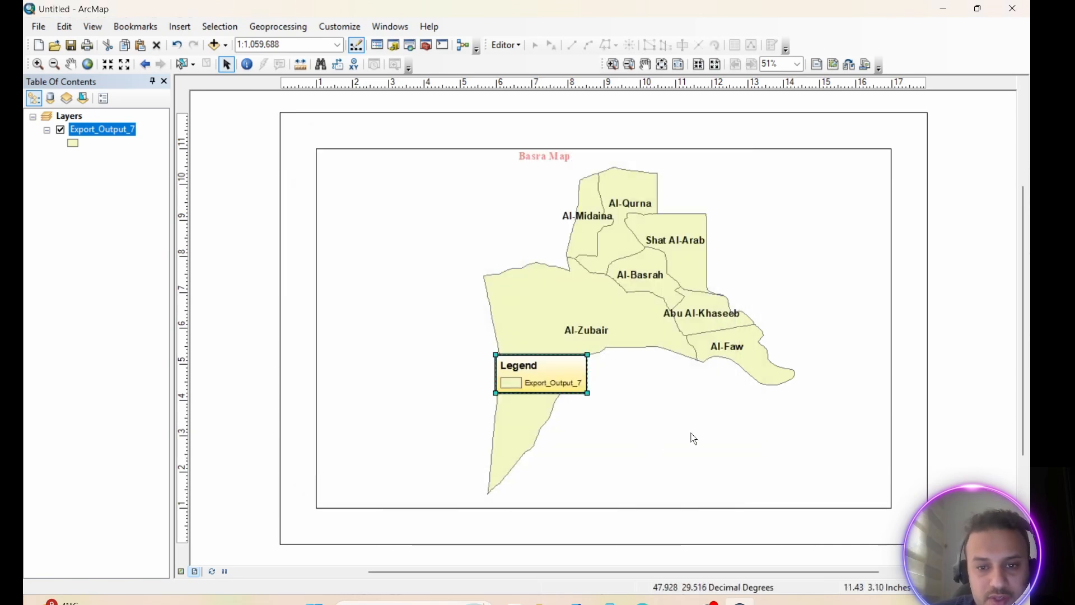
drag(550, 362, 392, 468)
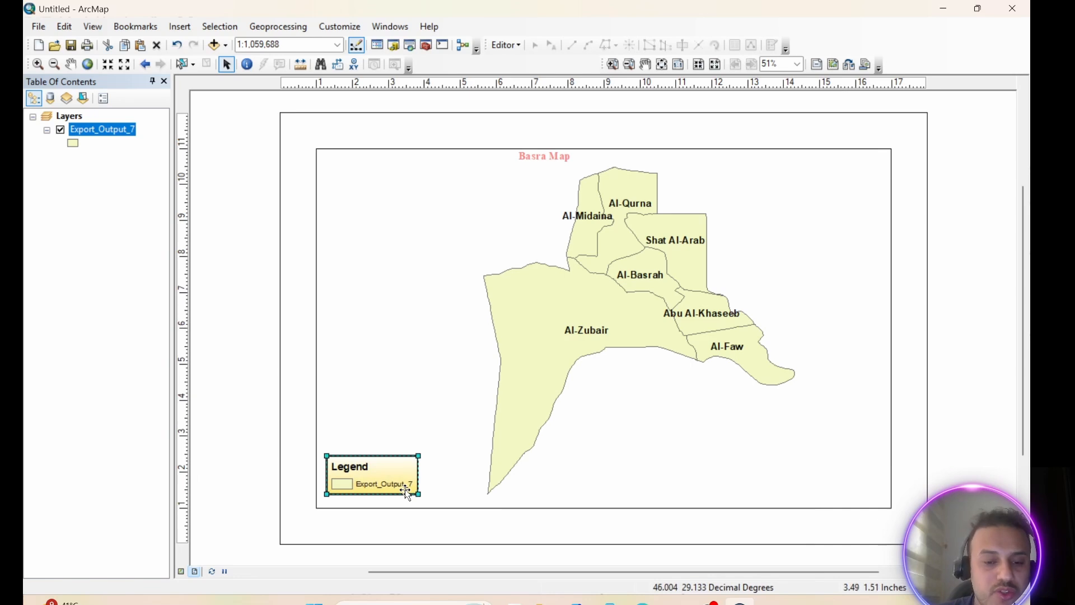
Rename the Export_Output_7 layer as "Basra Distric"
click(122, 131)
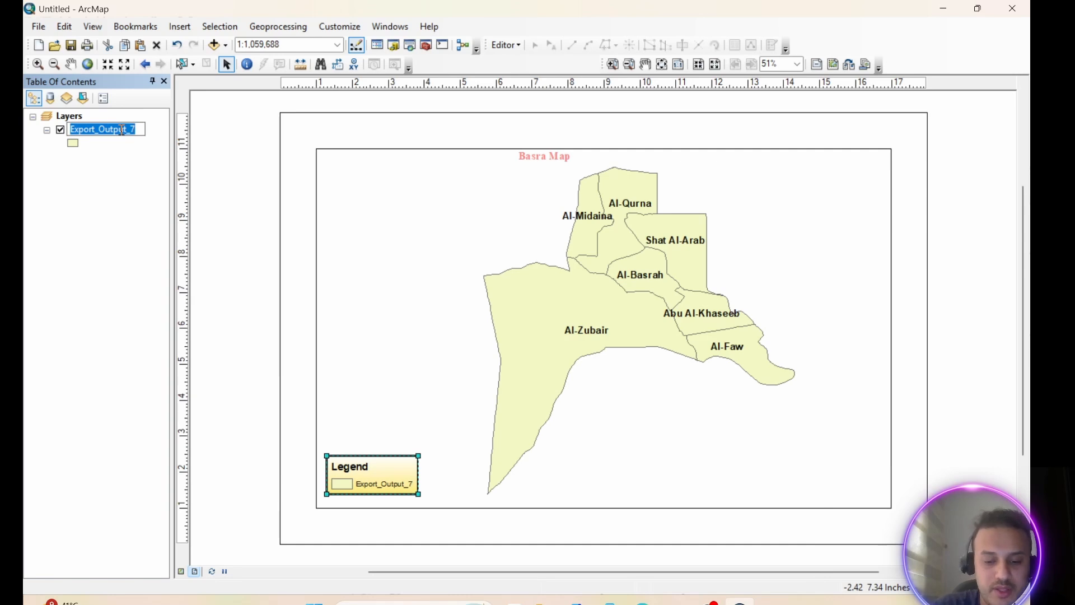
text(Ma)
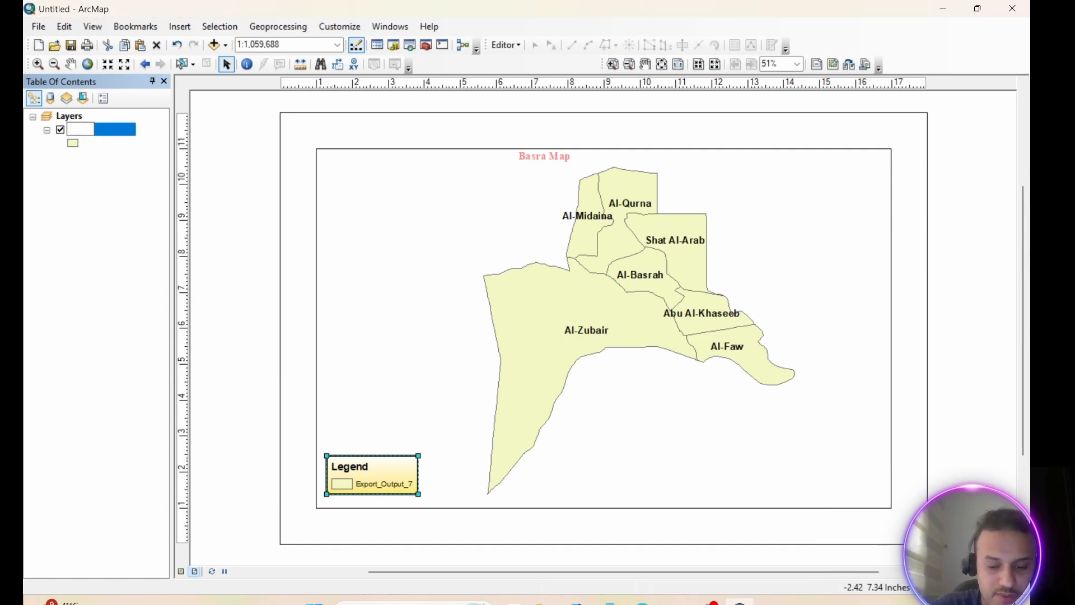
text(sra)
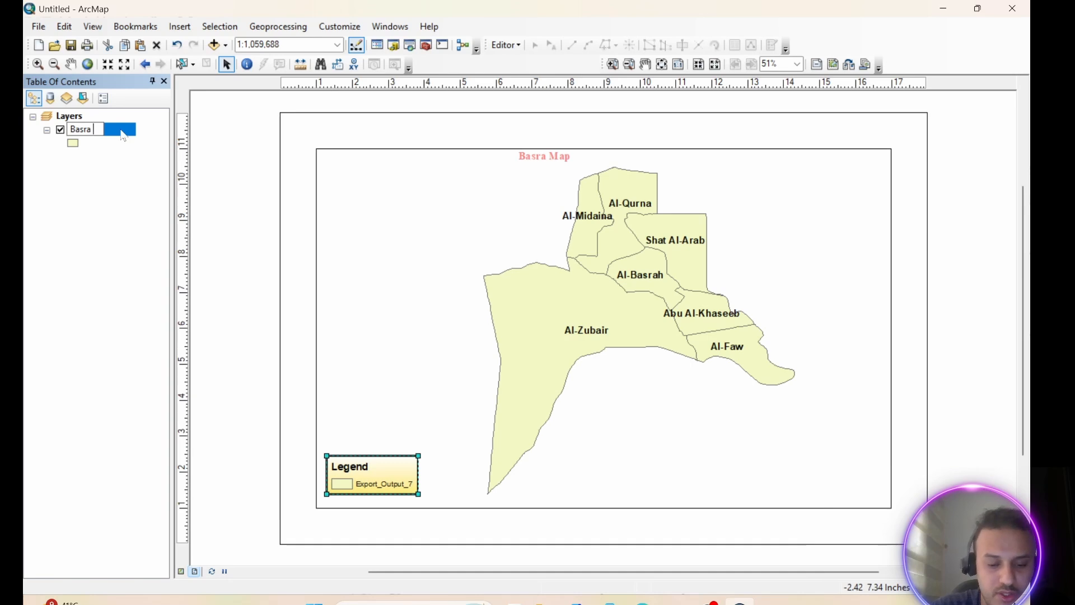
text( Distric)
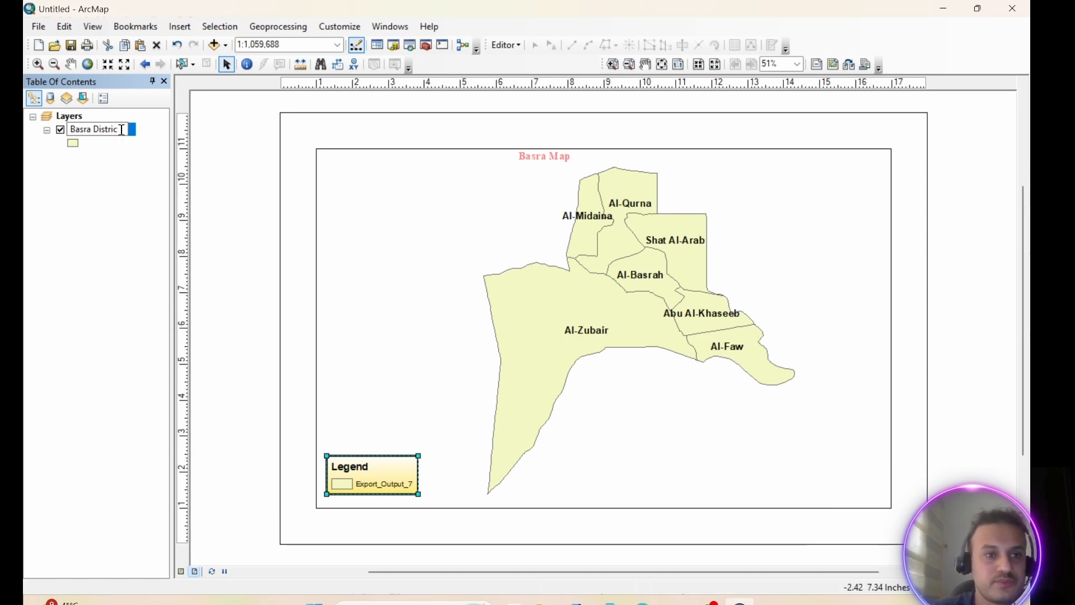
key(Return)
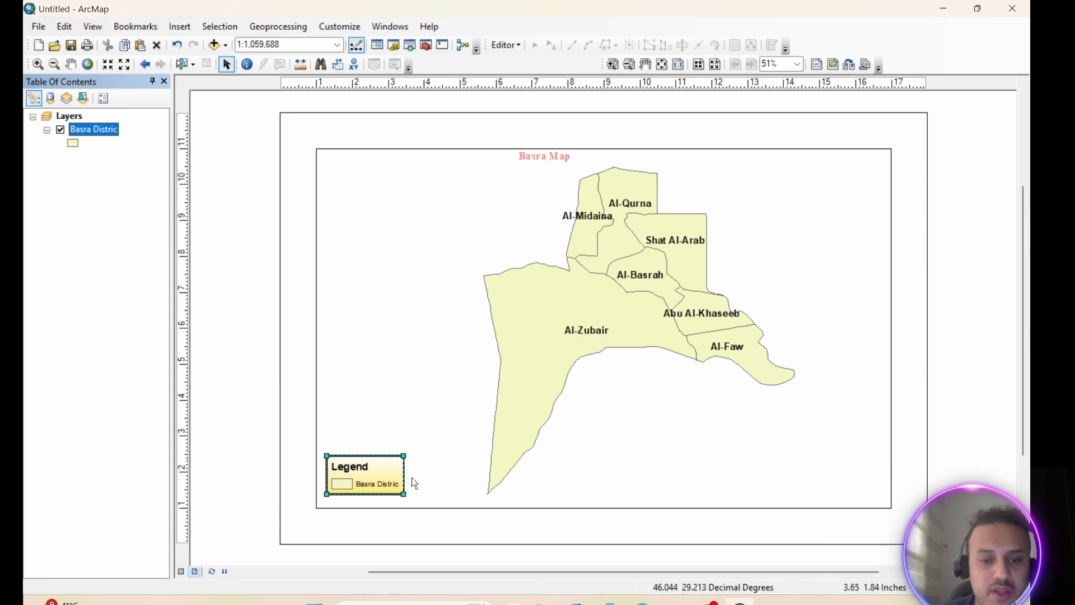
Enlarge the legend to about 2.82 by 1.36 inches and review its frame, size and position properties
drag(406, 476, 425, 480)
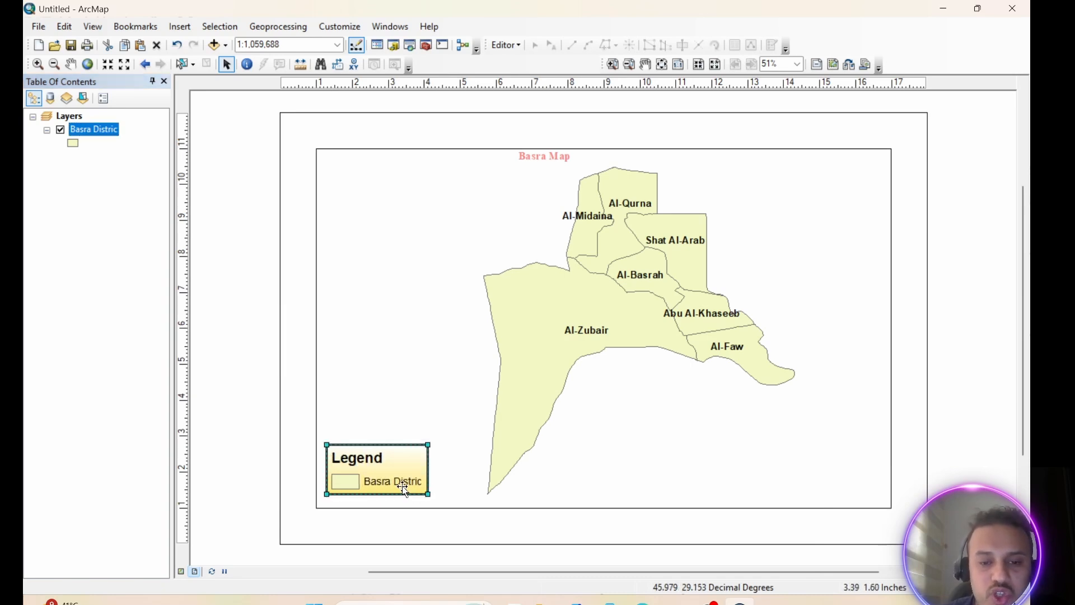
right_click(397, 465)
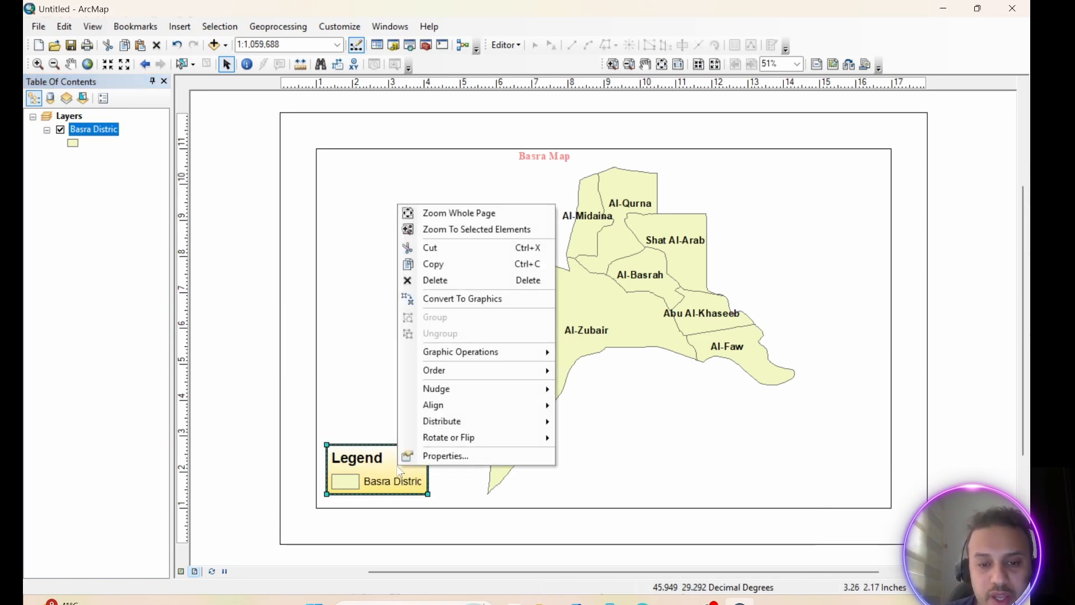
click(452, 456)
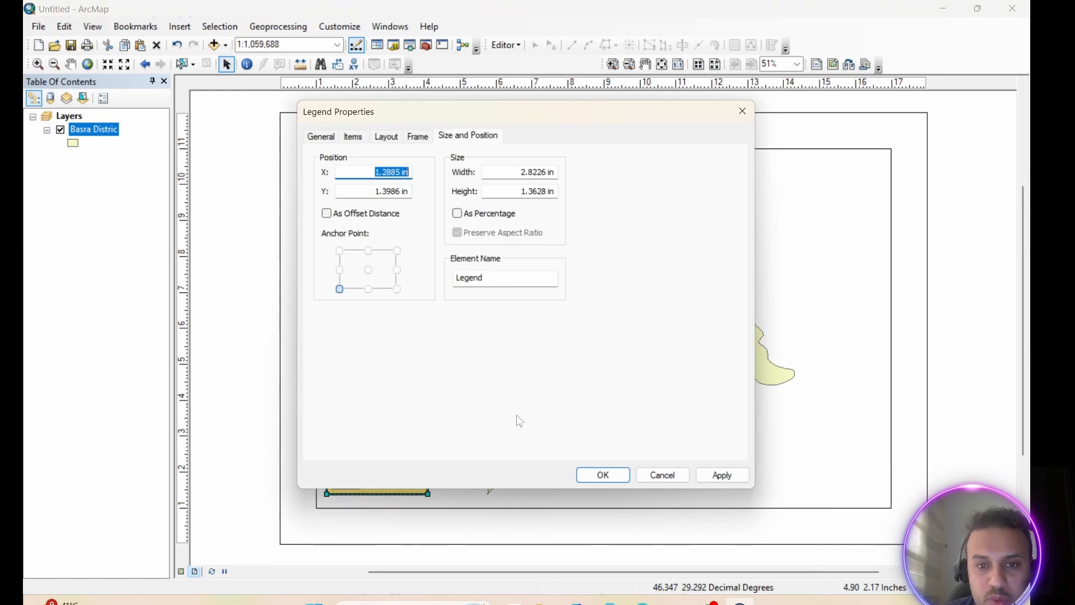
click(421, 140)
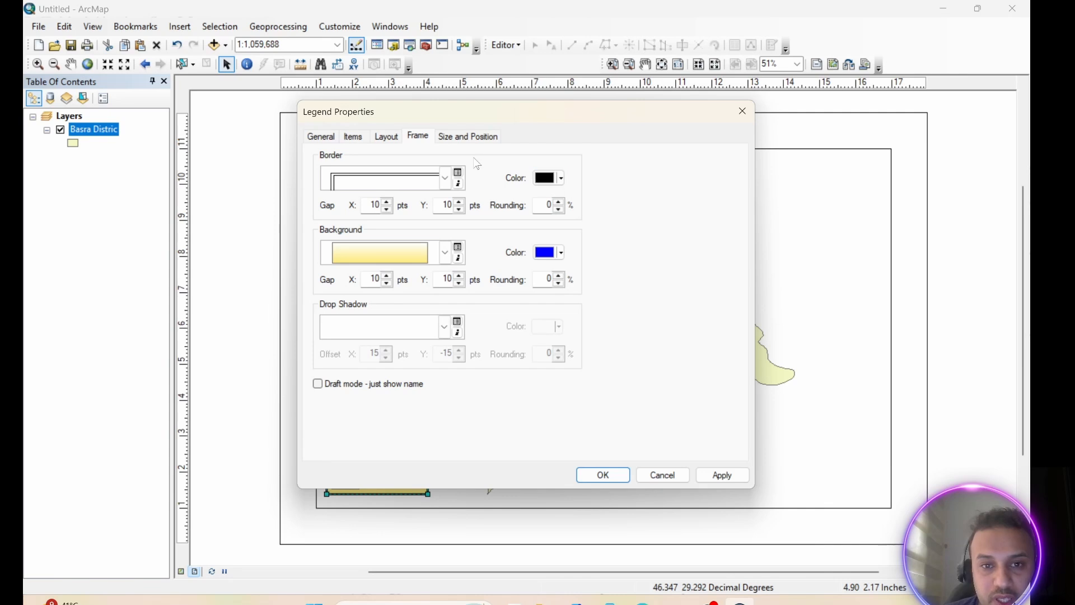
click(464, 140)
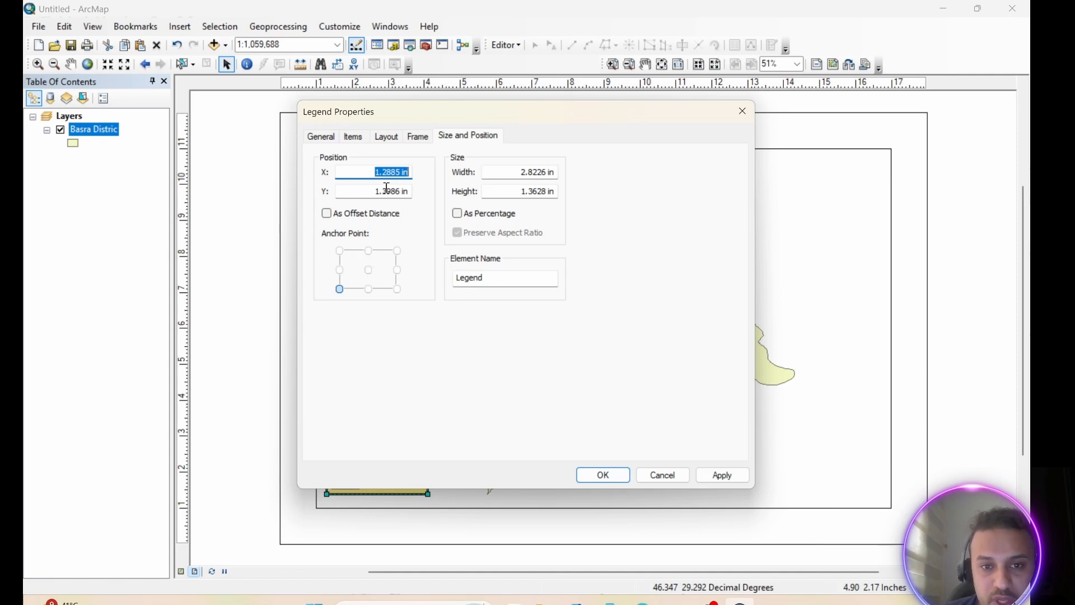
click(719, 475)
click(603, 475)
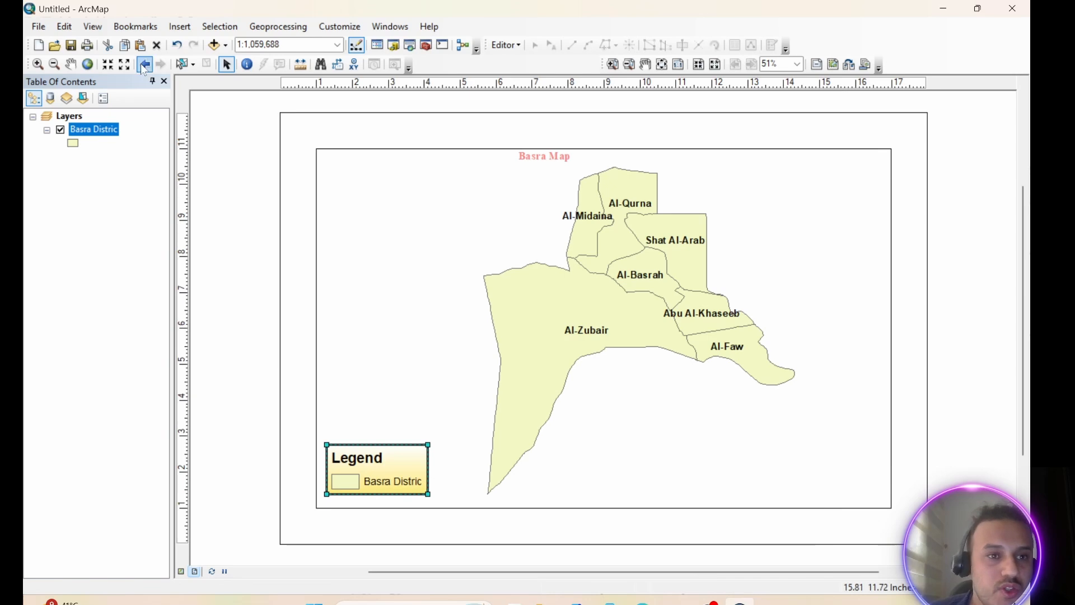
Insert the ESRI North 9 north arrow, place it to the right of the districts and enlarge it
click(180, 26)
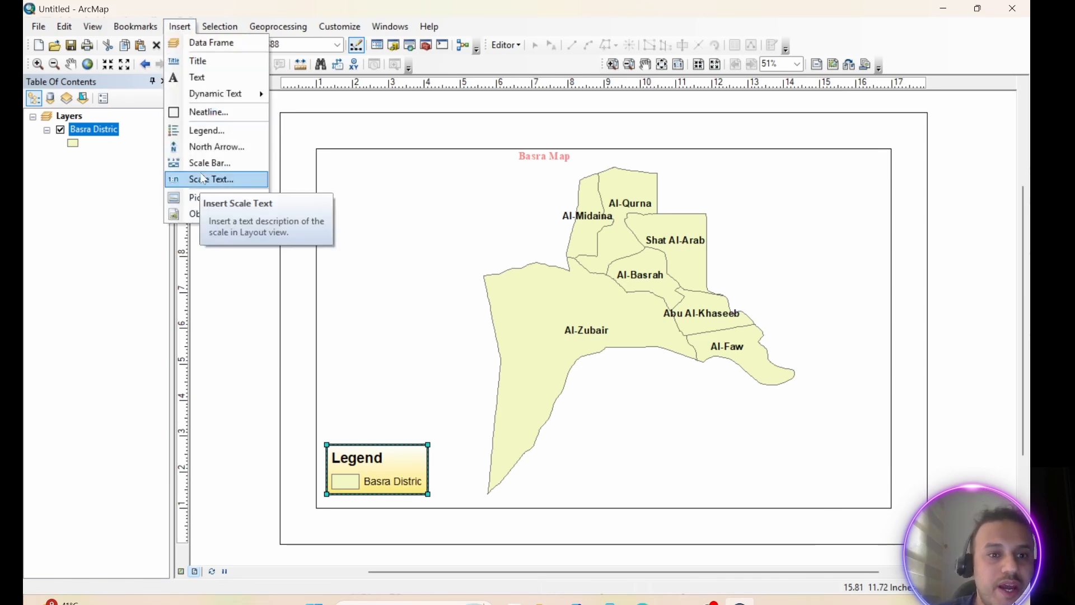
click(208, 147)
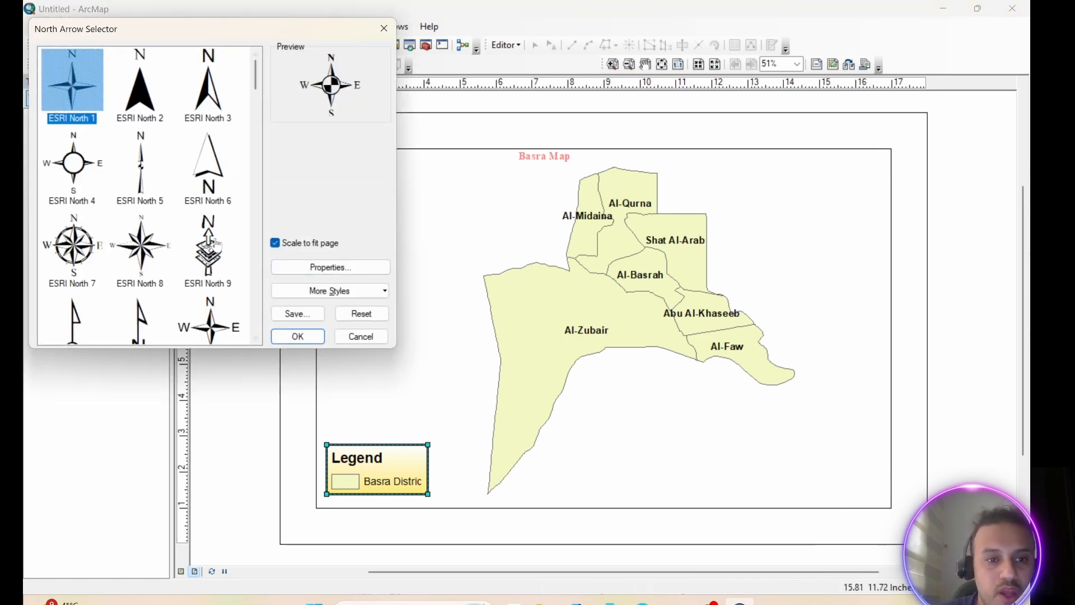
click(218, 255)
click(297, 337)
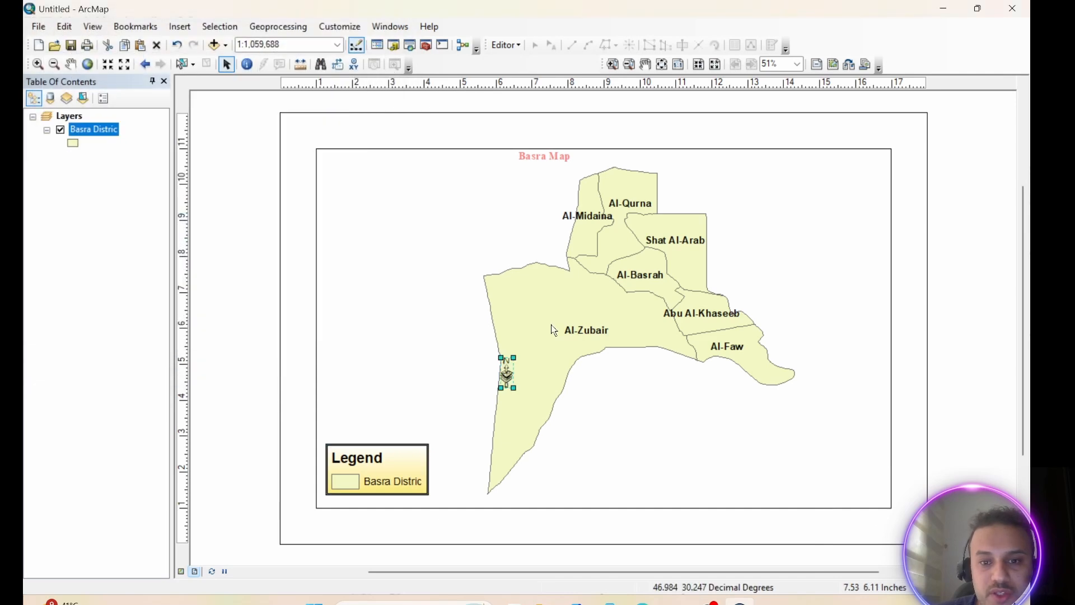
drag(509, 371, 849, 272)
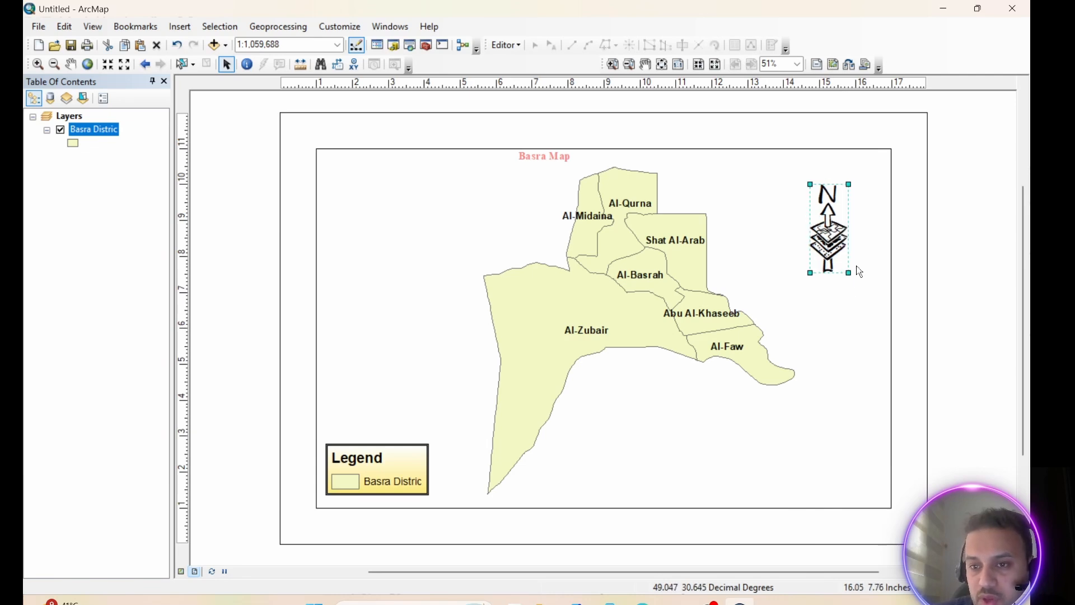
Give the north arrow's frame a Double Line border and a Linear Gradient background
right_click(827, 212)
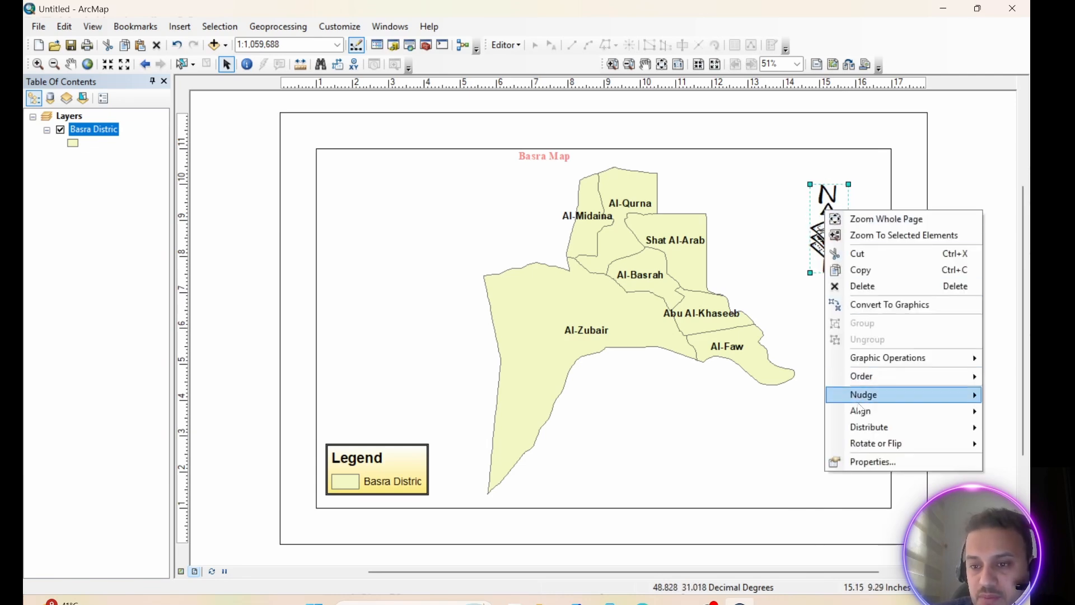
click(877, 460)
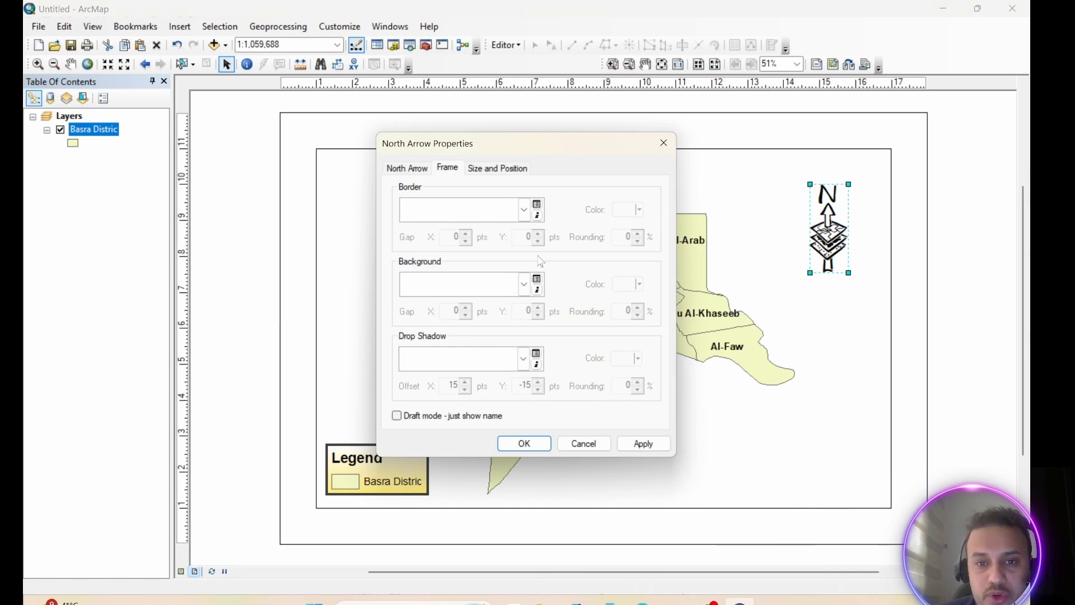
click(525, 210)
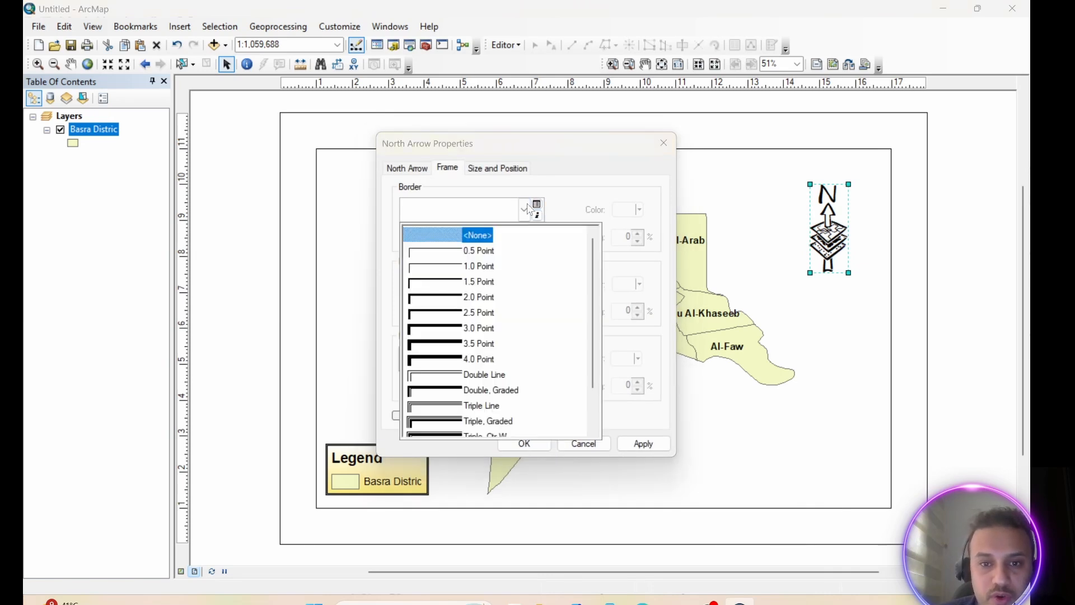
click(440, 374)
click(525, 285)
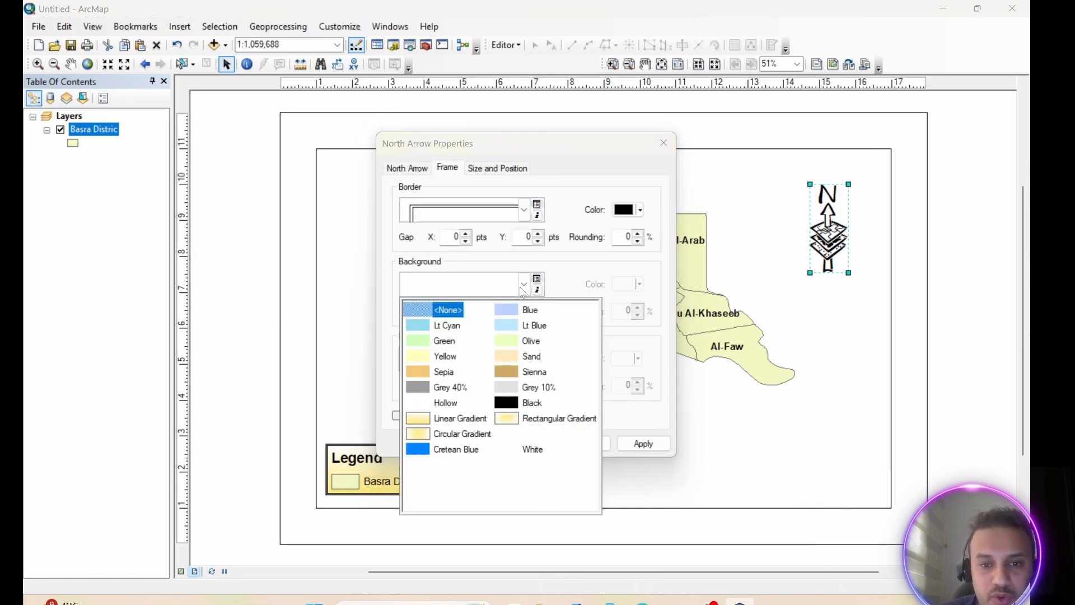
click(464, 428)
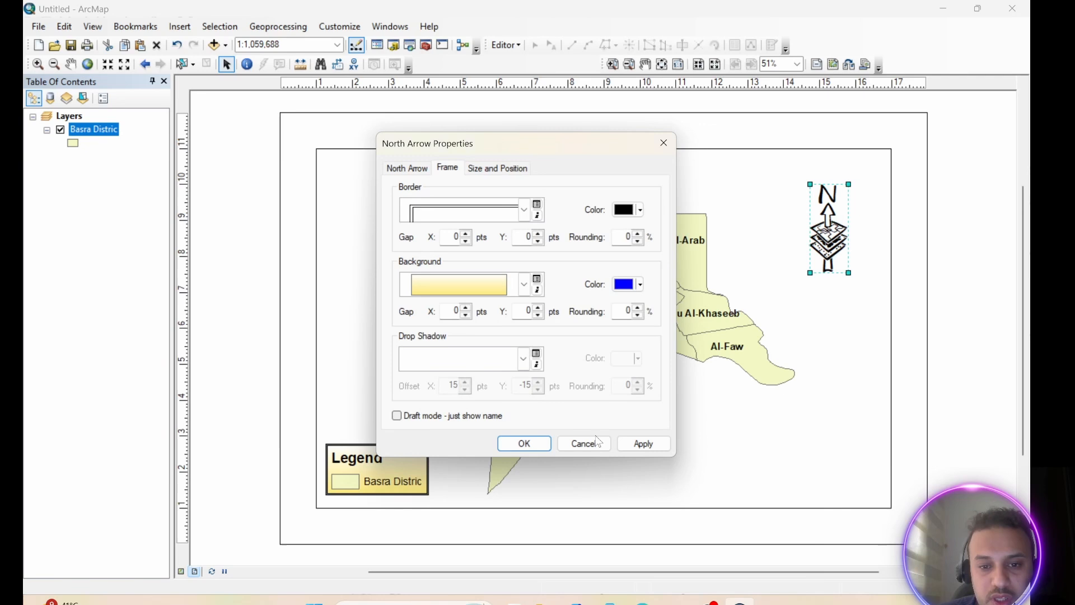
click(644, 444)
click(524, 443)
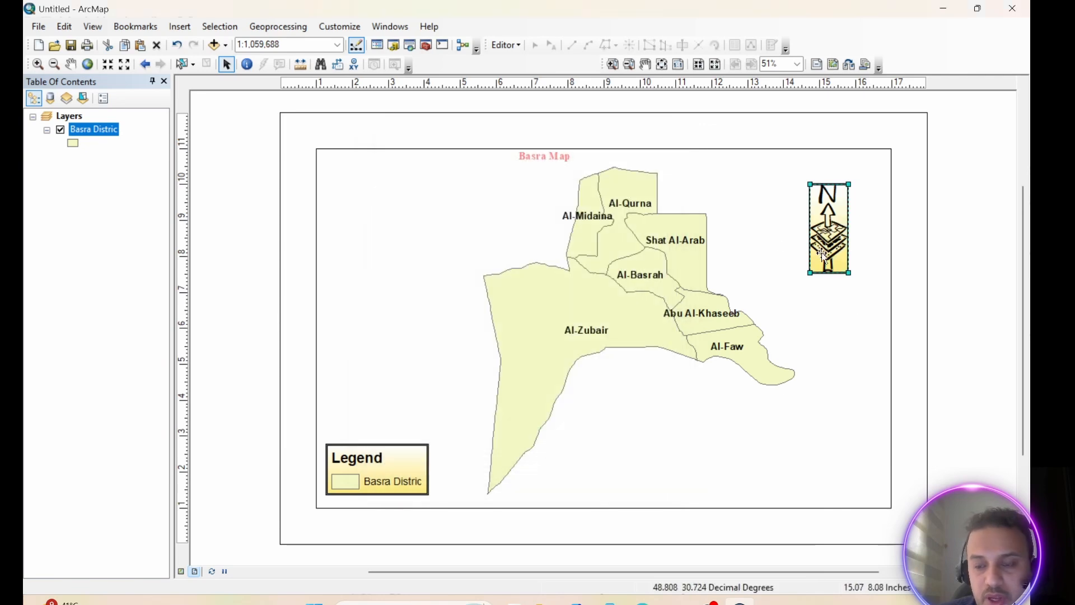
click(797, 230)
drag(830, 220, 845, 208)
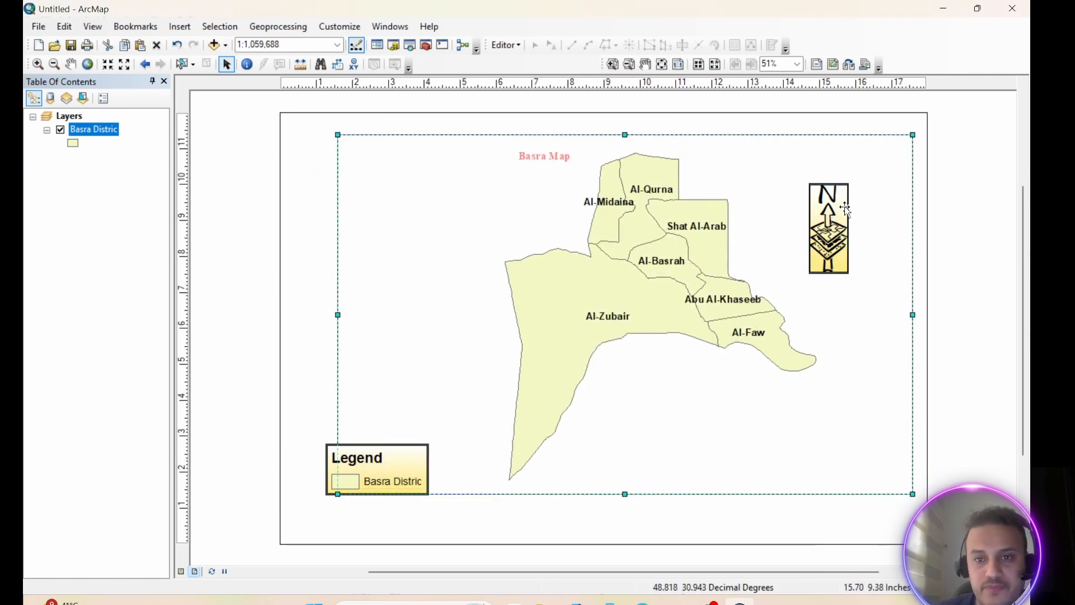
key(ctrl+z)
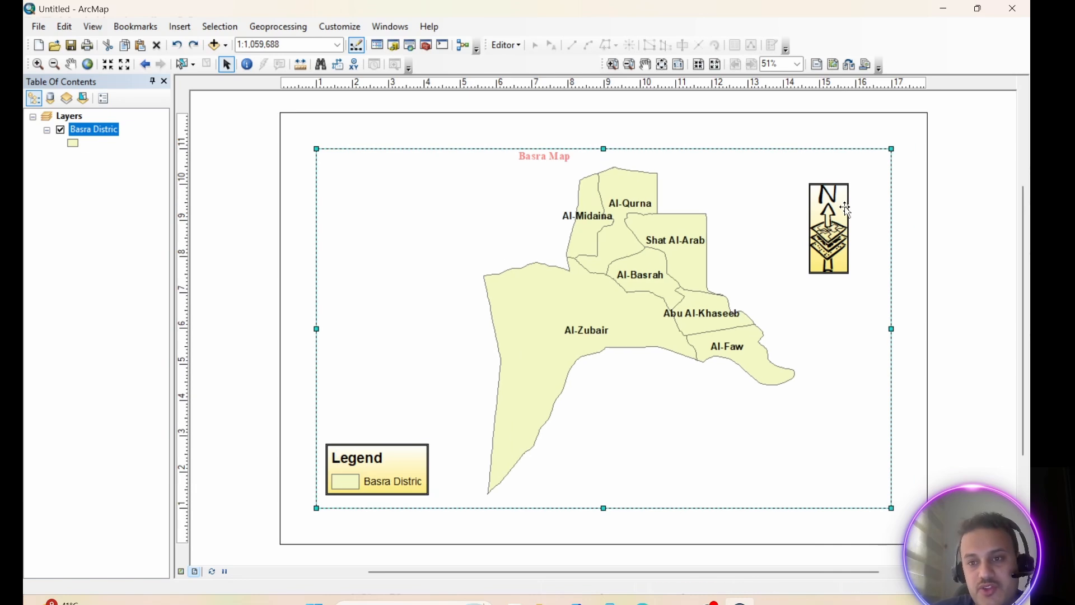
Move the north arrow into the upper-right corner of the map frame
drag(830, 203, 870, 172)
click(845, 305)
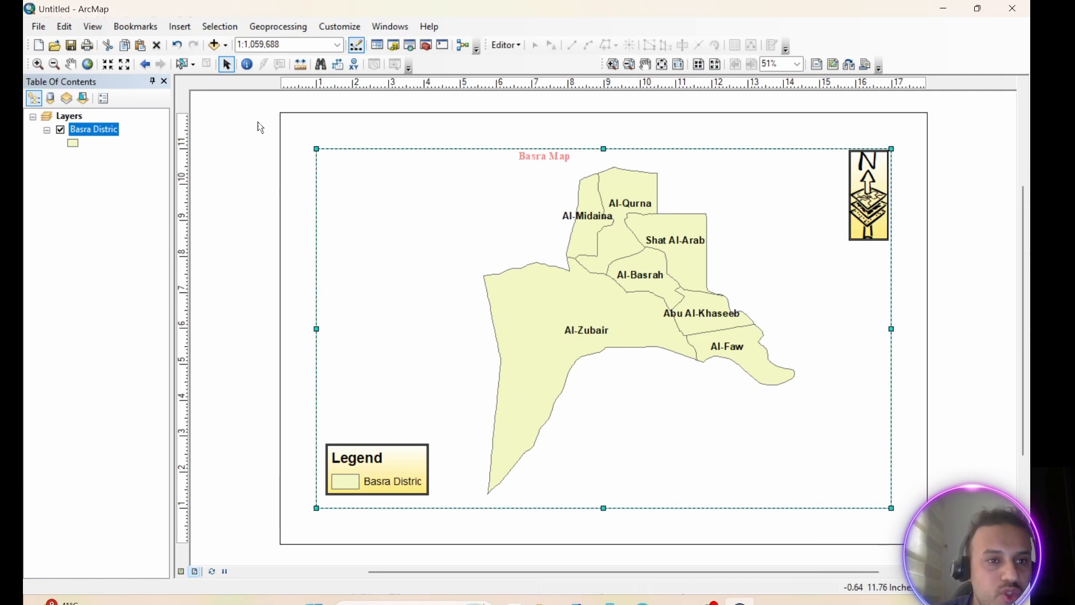
click(180, 26)
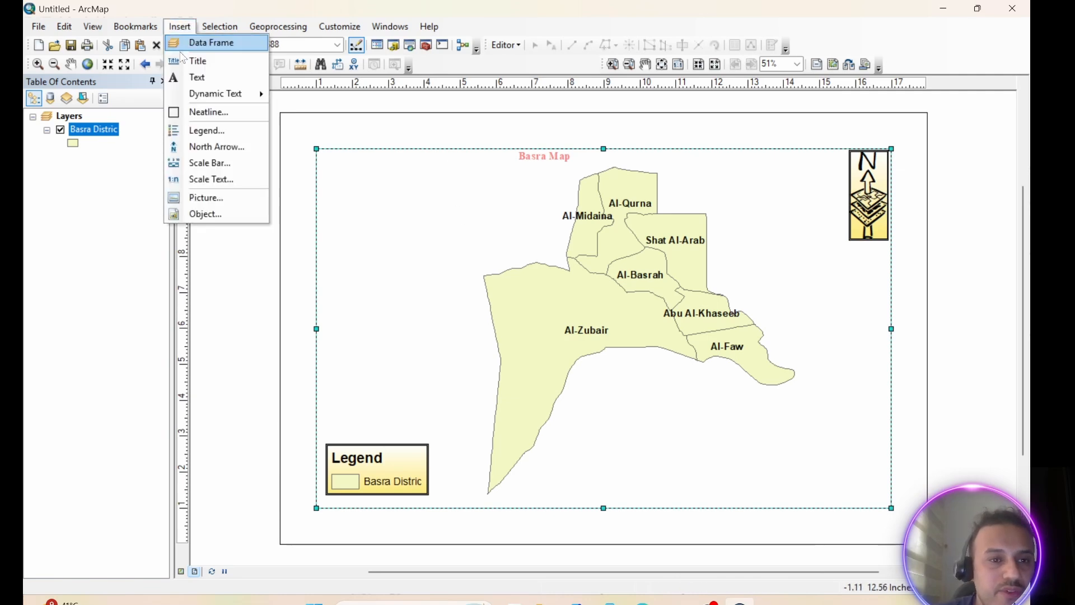
click(203, 152)
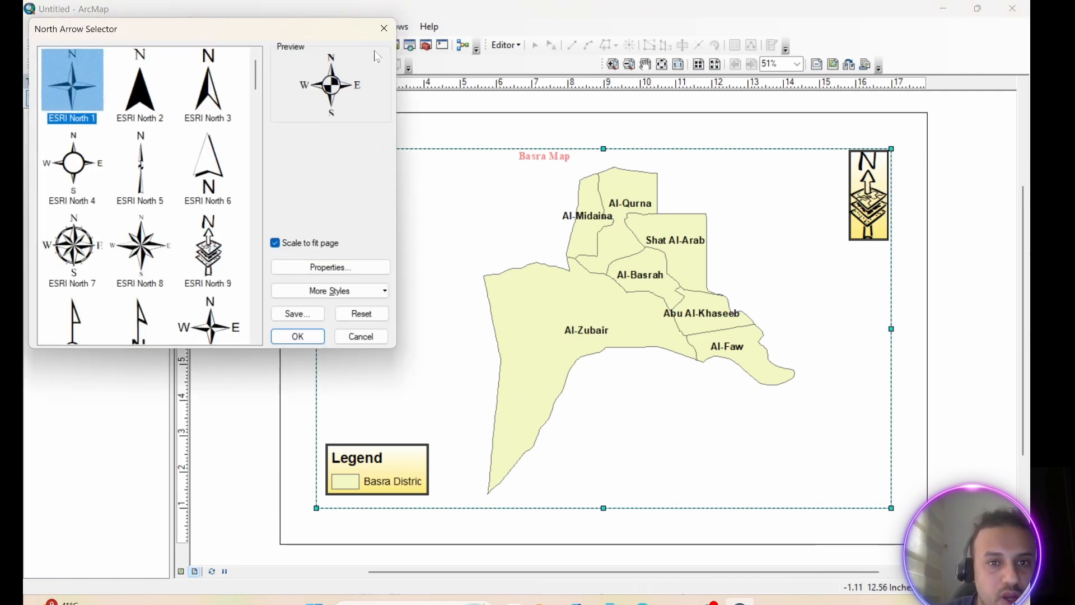
click(384, 28)
Insert an Alternating Scale Bar 2 and place it in the empty area below the Al-Faw district
click(180, 27)
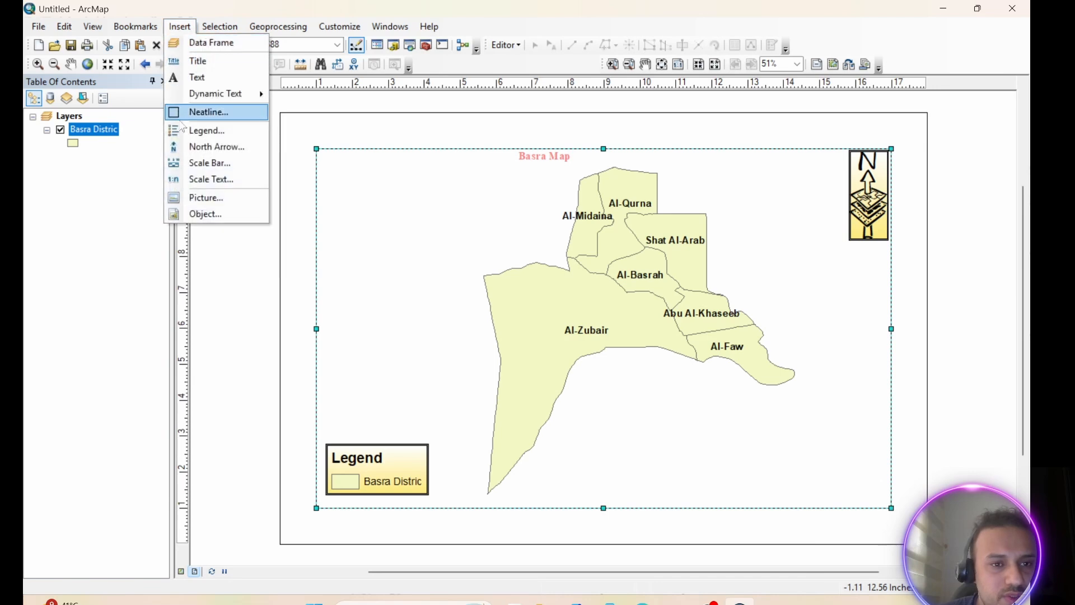
click(200, 164)
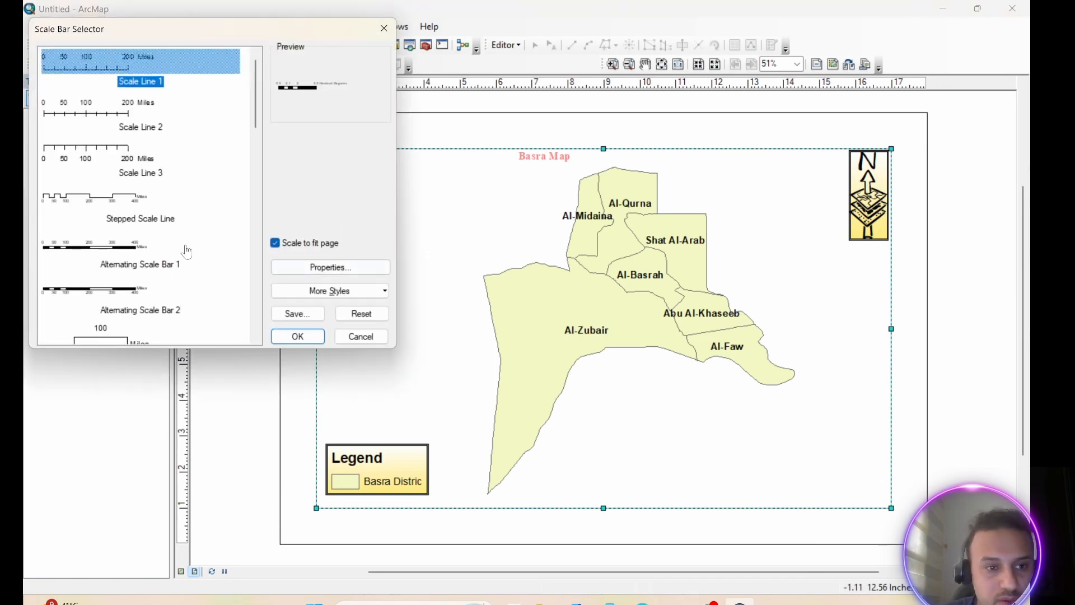
click(101, 290)
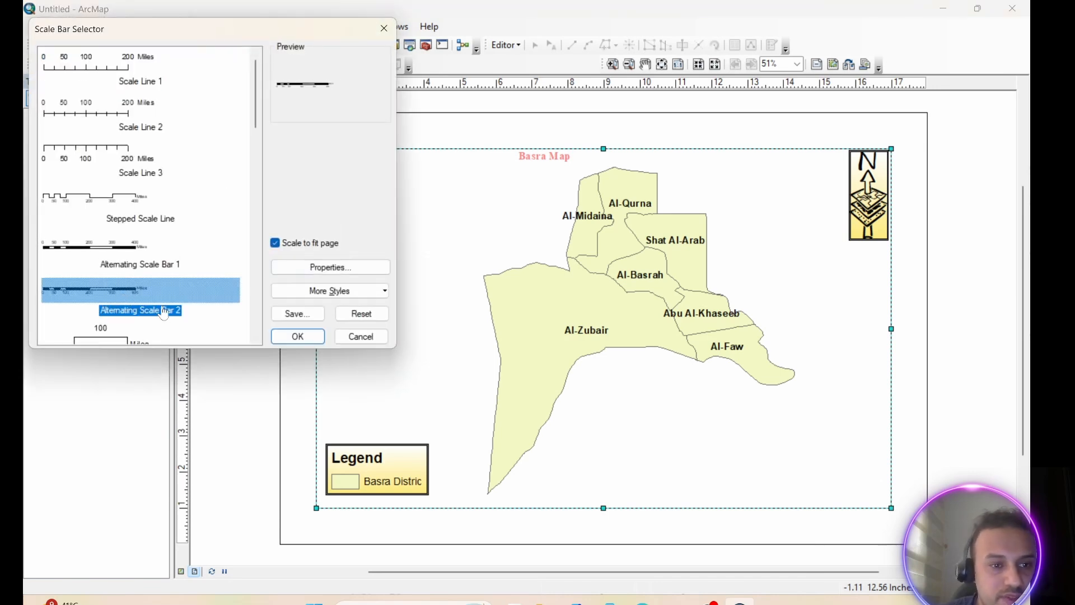
click(298, 336)
drag(600, 321, 710, 445)
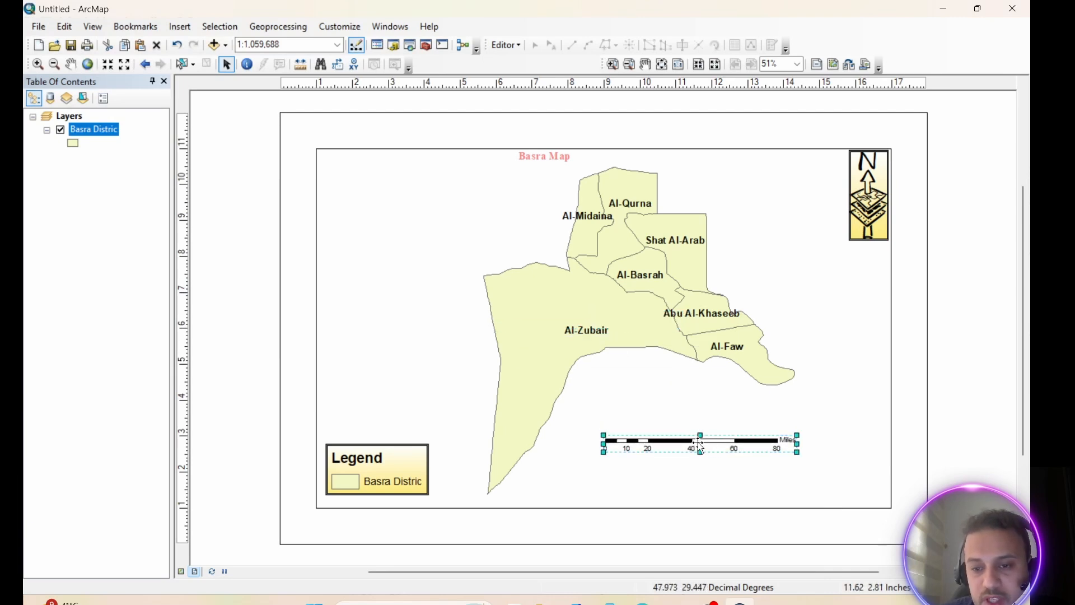
Set the scale bar to 3 divisions and 3 subdivisions, with Kilometers as its division units
right_click(700, 446)
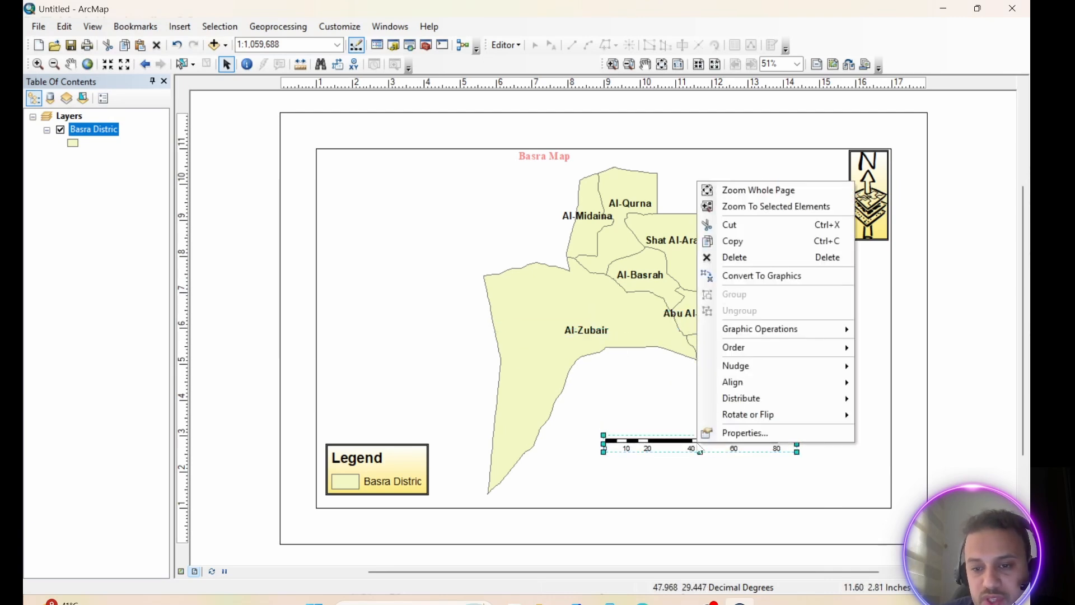
click(750, 434)
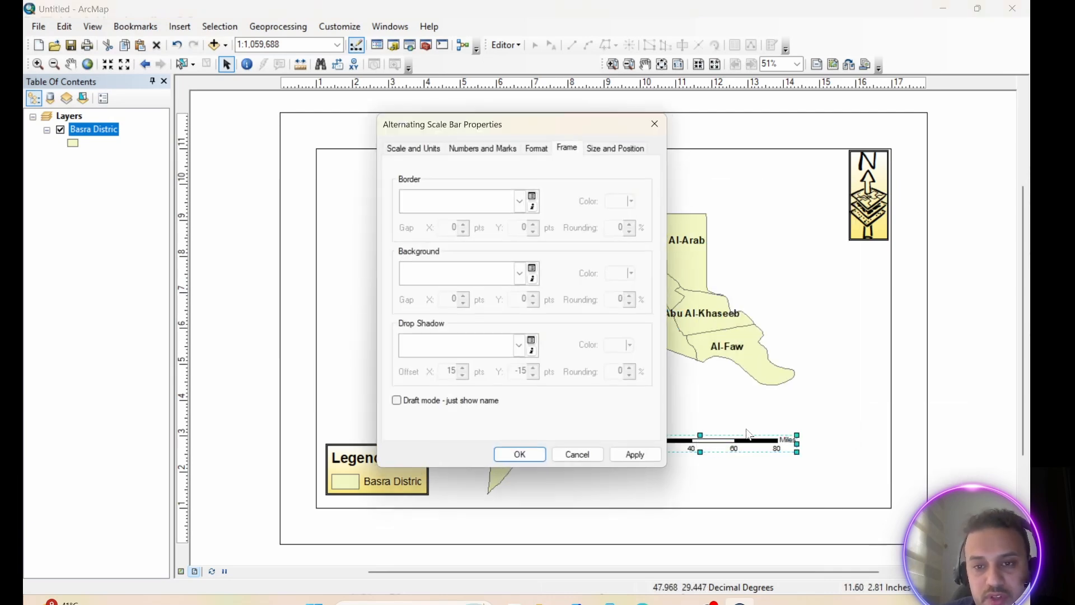
click(424, 148)
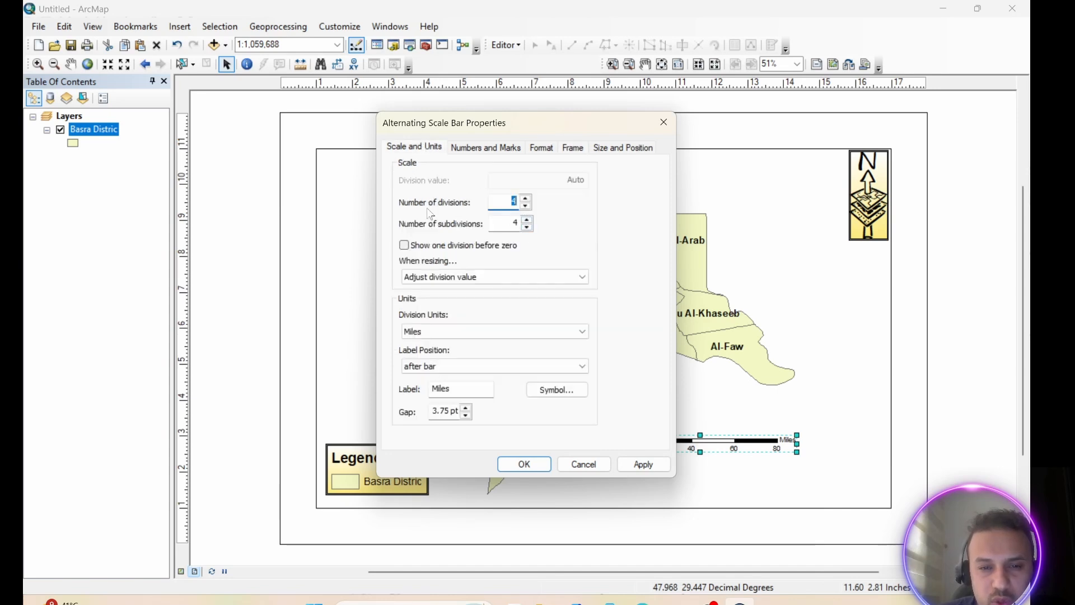
click(512, 223)
click(526, 227)
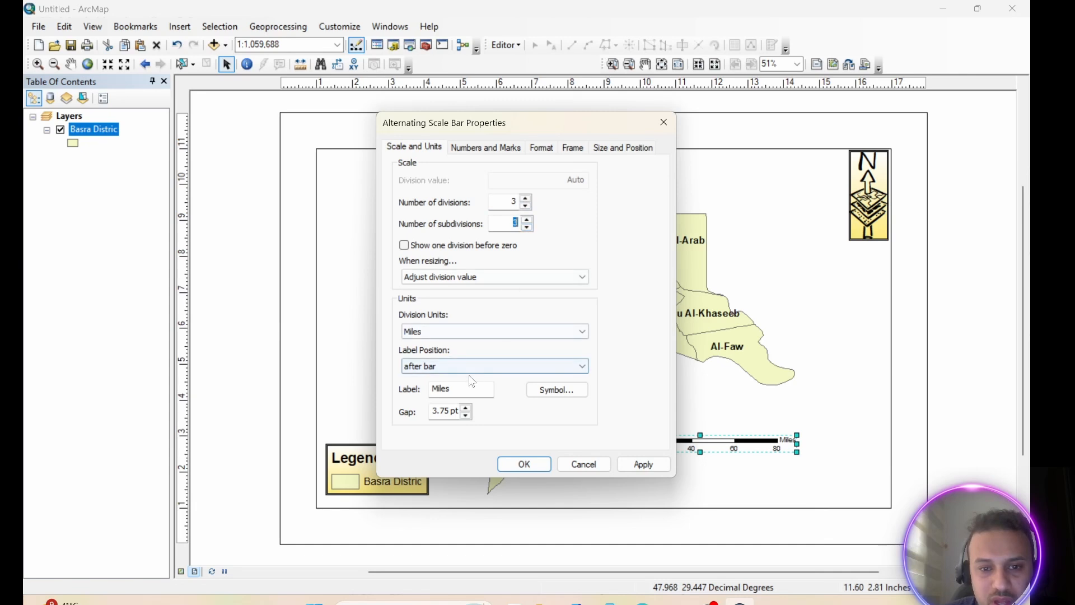
click(454, 333)
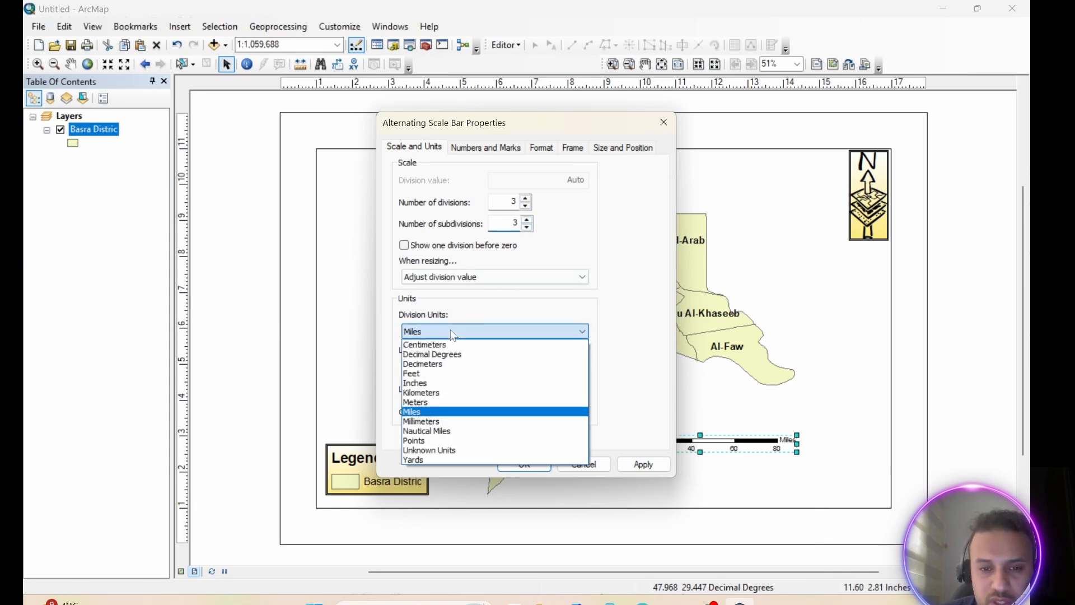
click(428, 394)
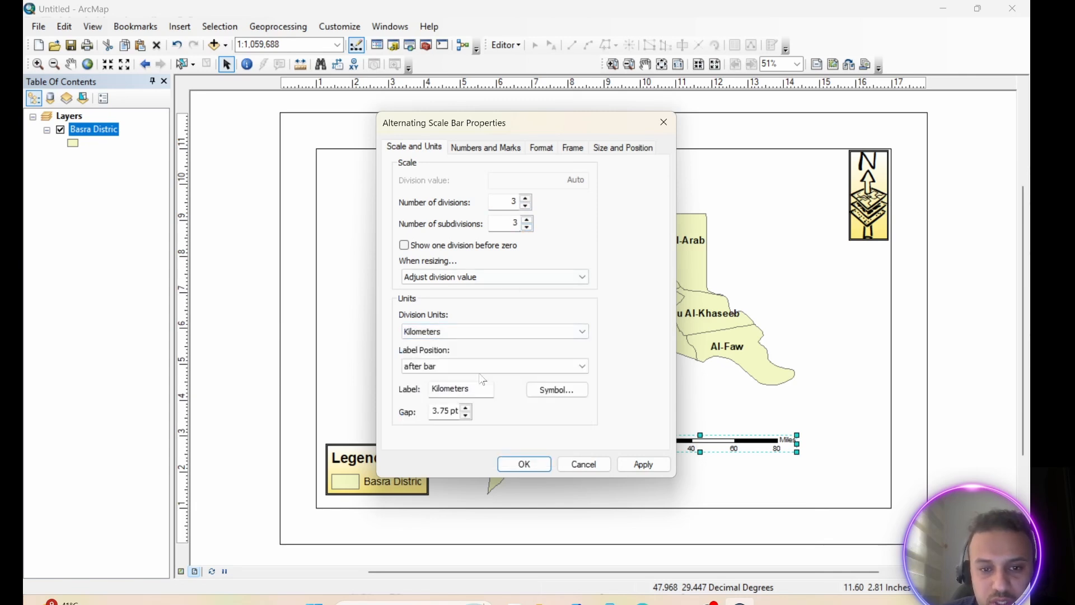
click(642, 464)
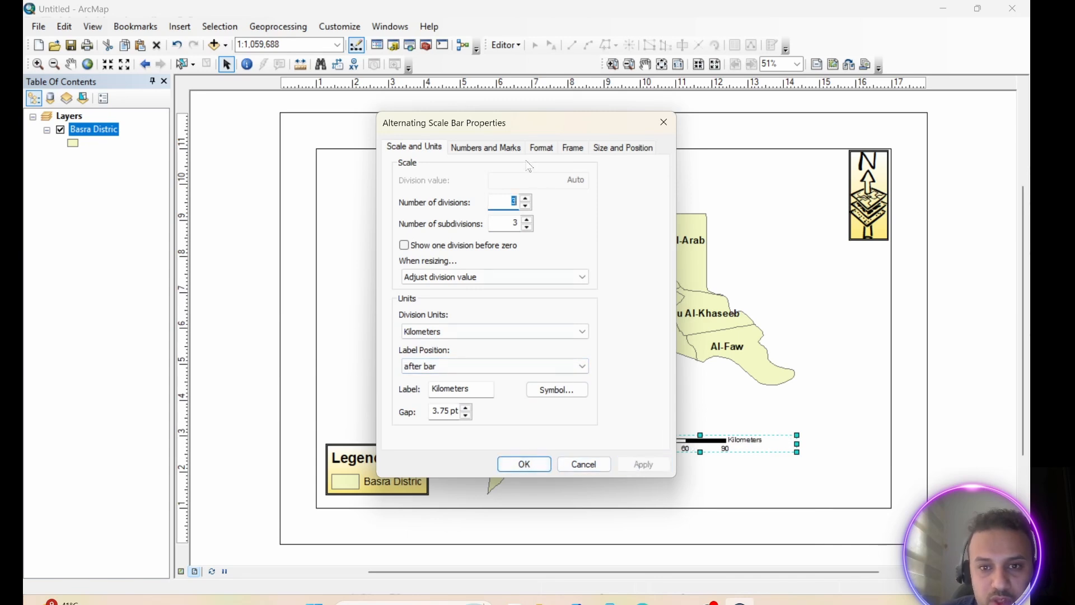
Give the scale bar's frame a Double Line border and Linear Gradient background, and move it into the map frame's lower-right corner
click(540, 148)
click(574, 150)
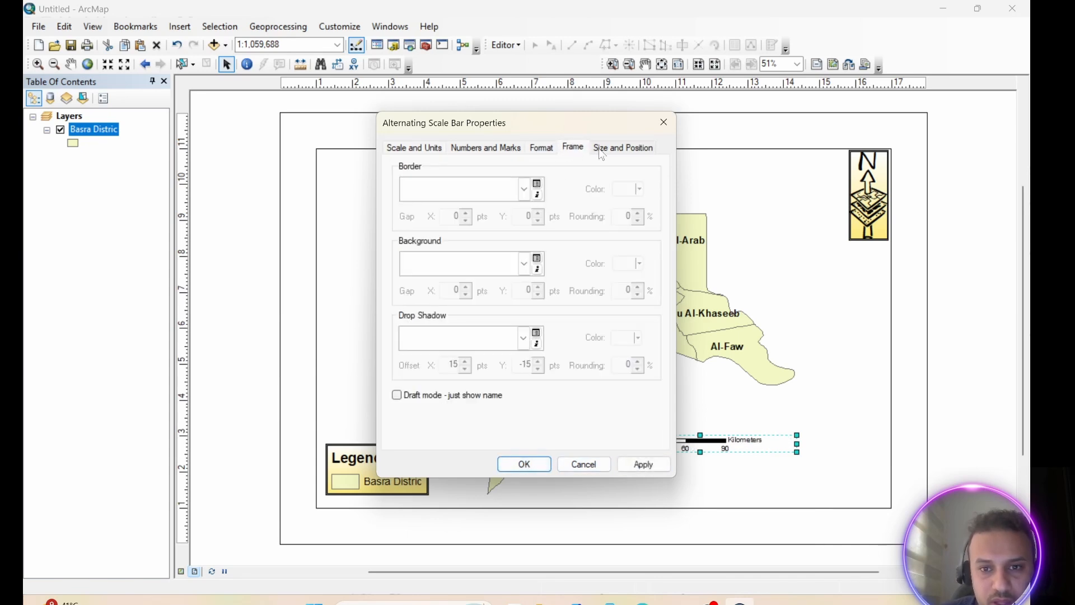
click(532, 194)
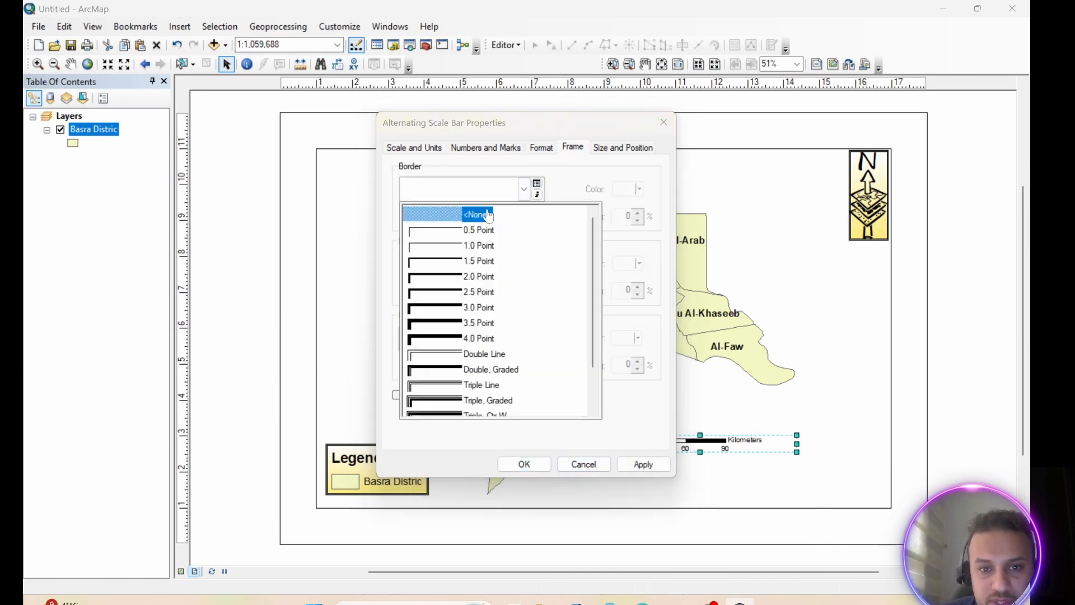
click(442, 355)
click(522, 272)
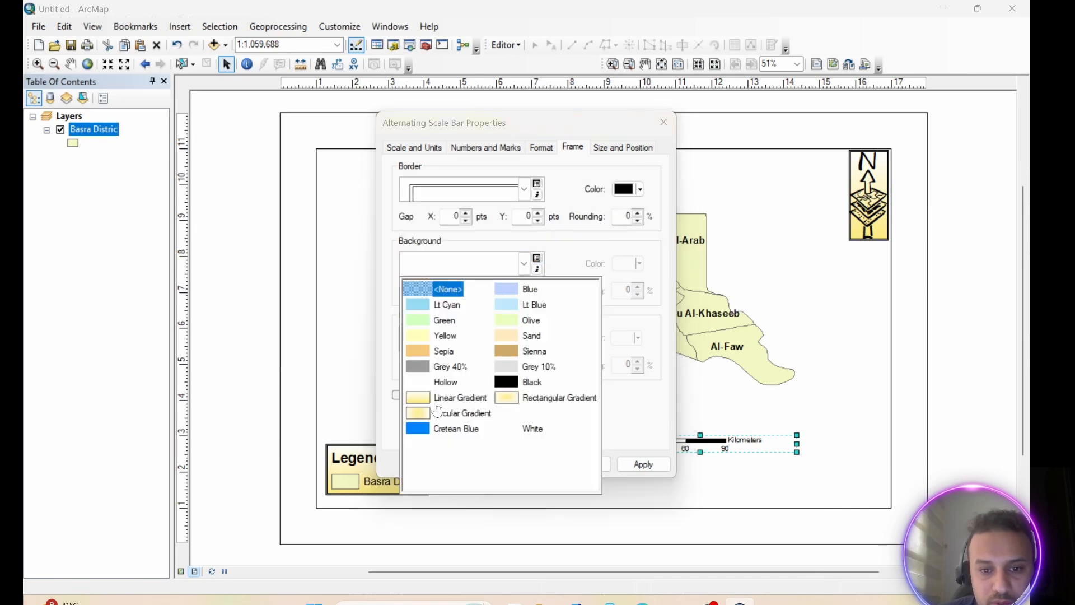
click(437, 337)
click(643, 465)
key(Return)
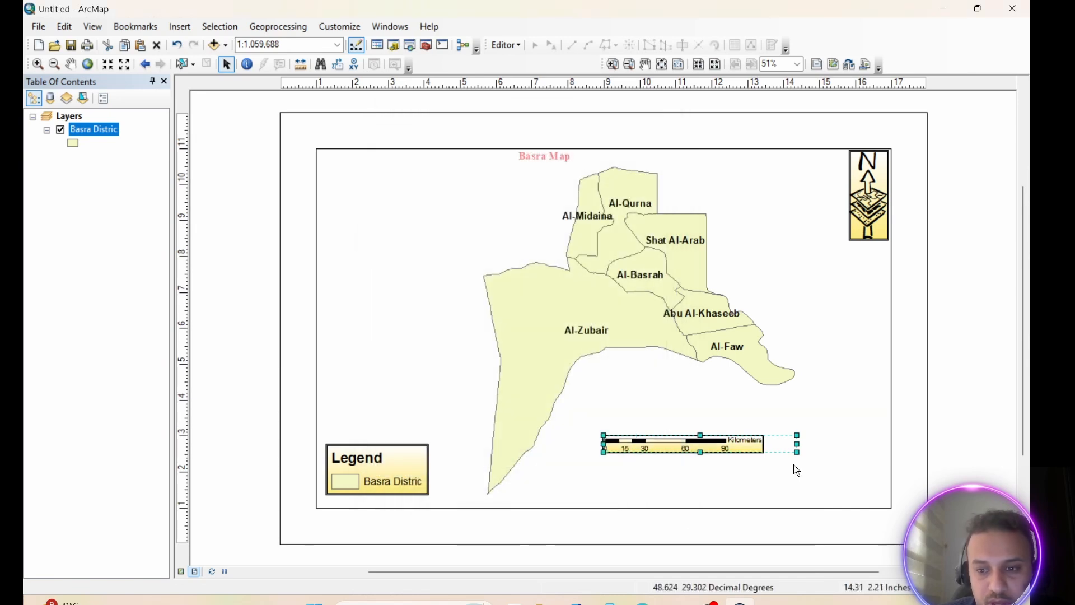
drag(796, 446, 833, 489)
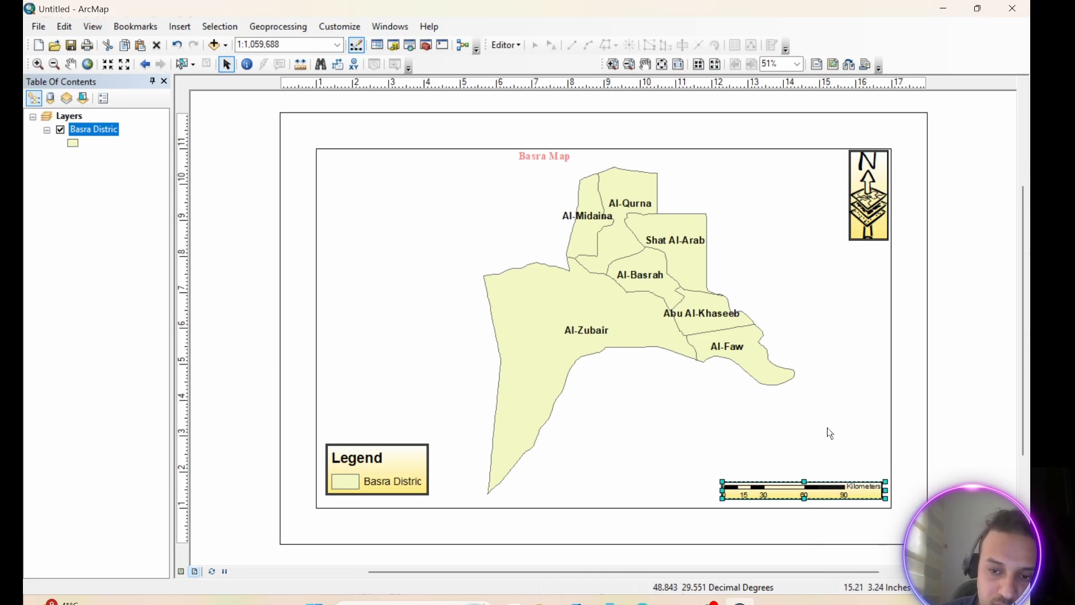
Select the map's data frame and open its properties at the reference grid settings
click(706, 400)
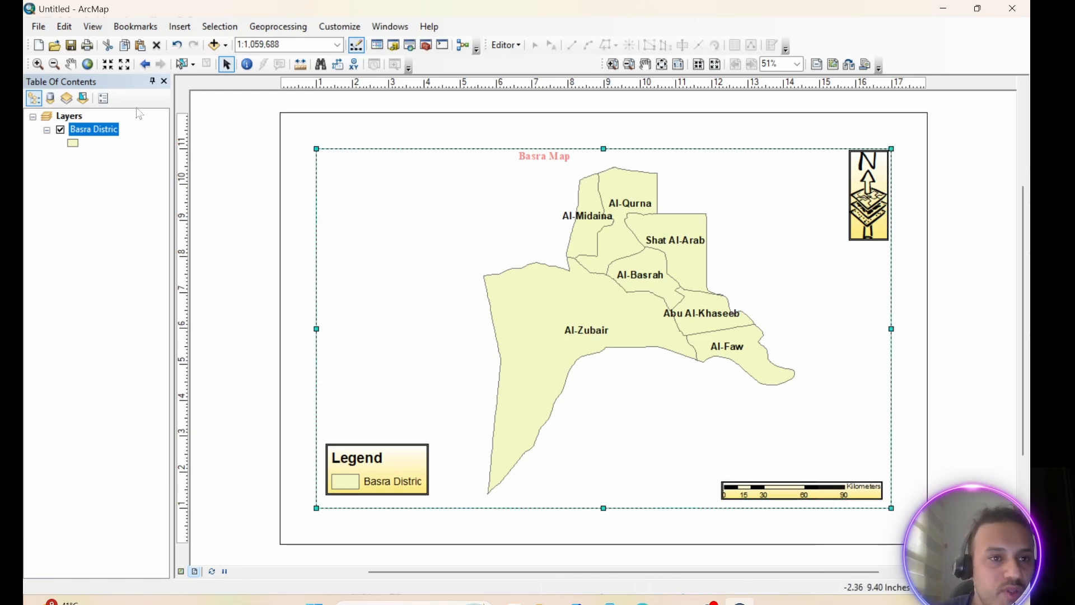
click(93, 26)
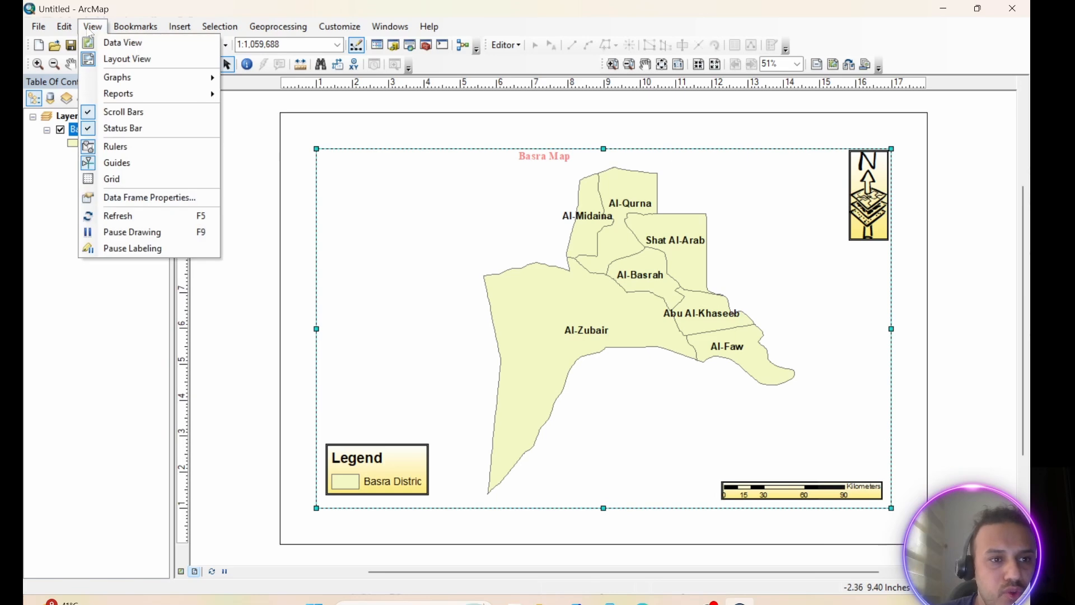
click(112, 200)
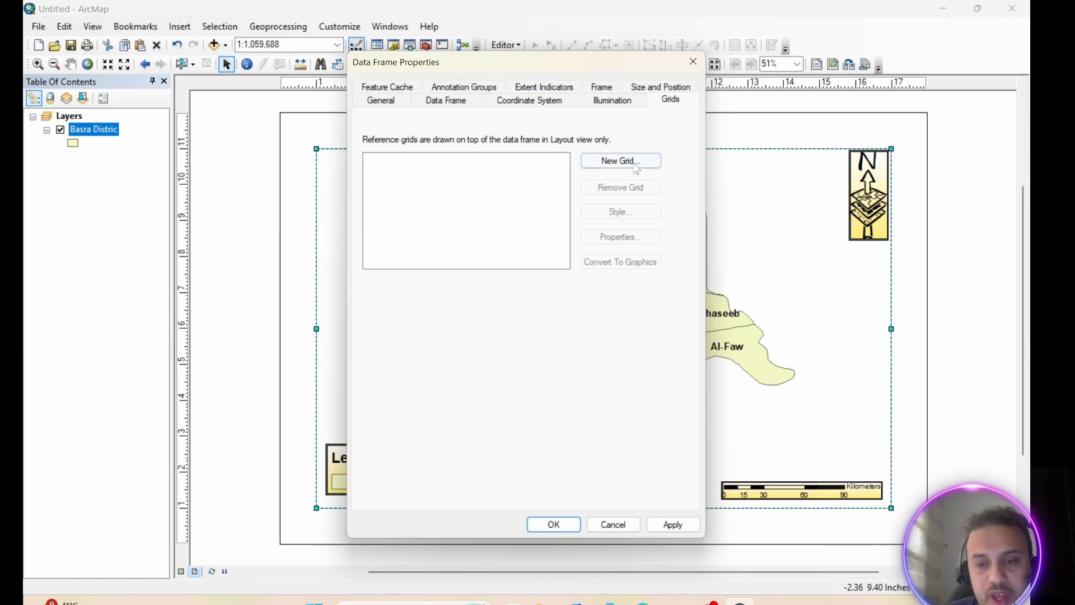
Add a graticule with tick marks and labels to the data frame, keeping the default axes and border settings
click(615, 167)
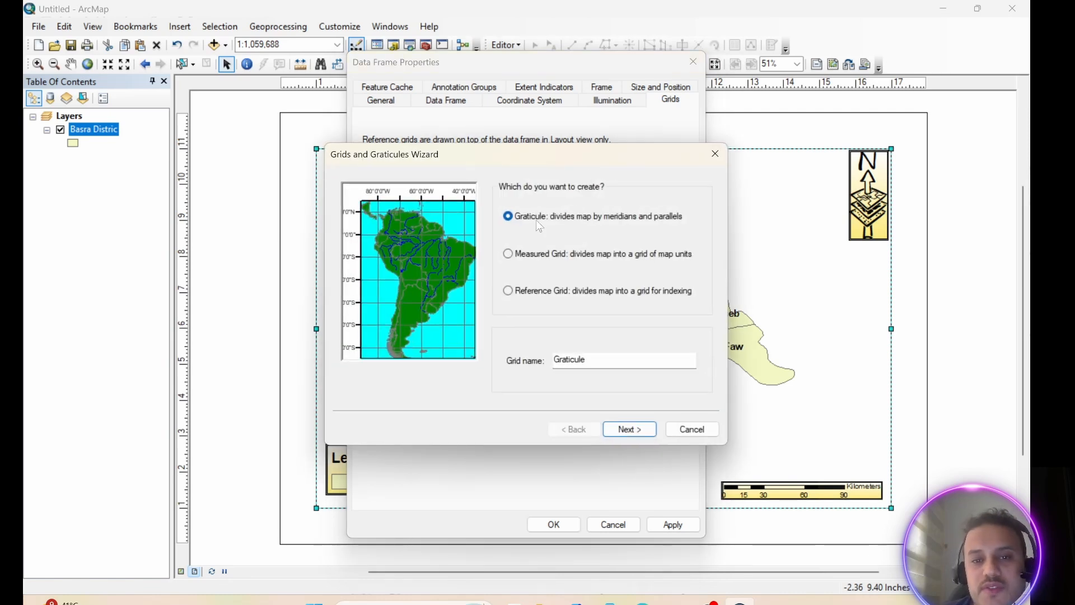
click(508, 254)
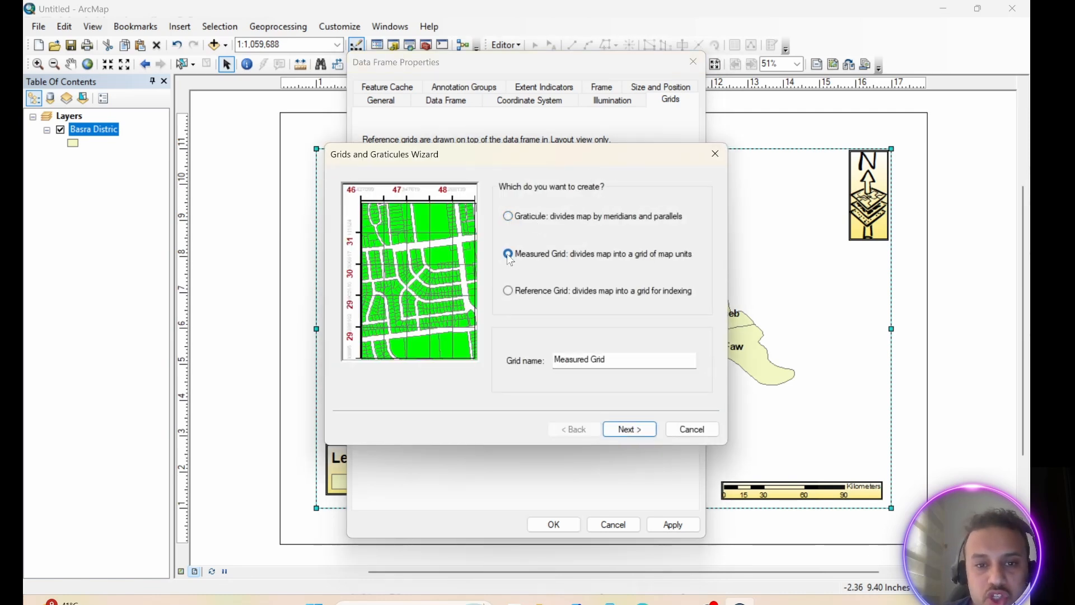
click(508, 297)
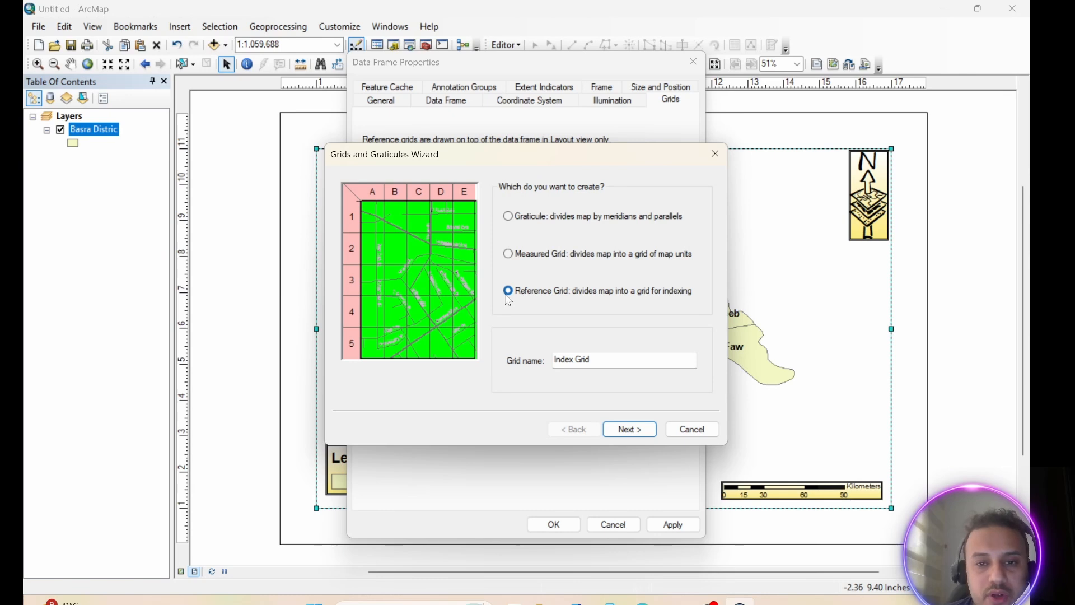
click(509, 219)
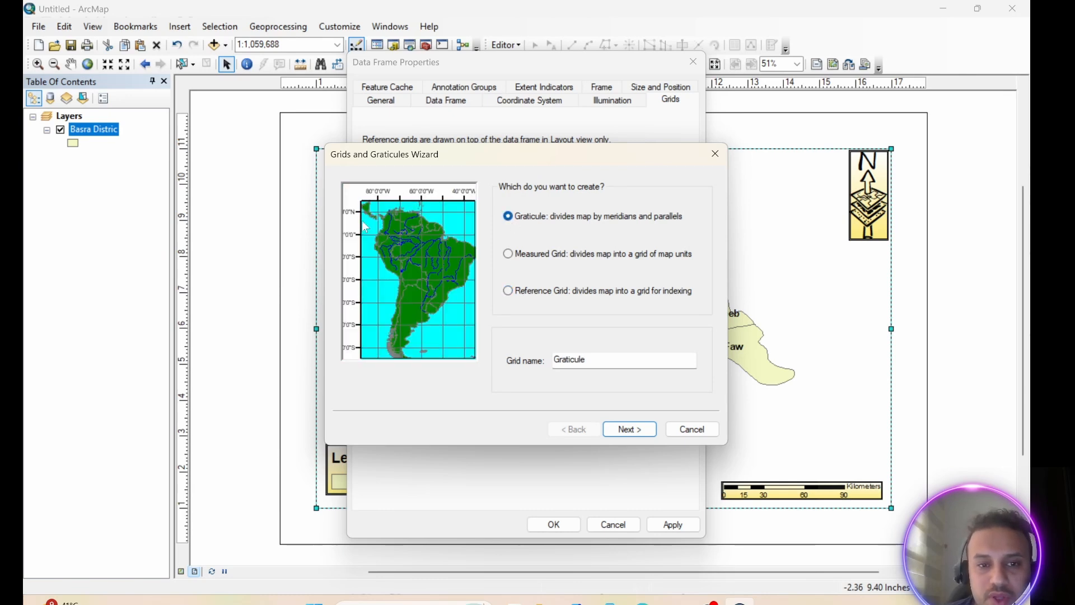
click(630, 429)
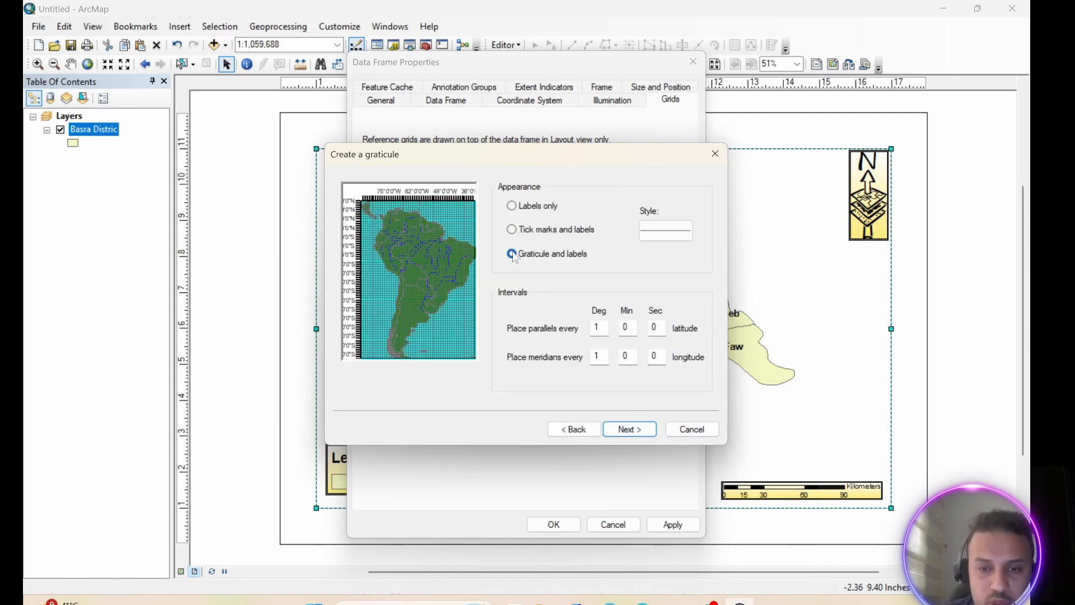
click(513, 230)
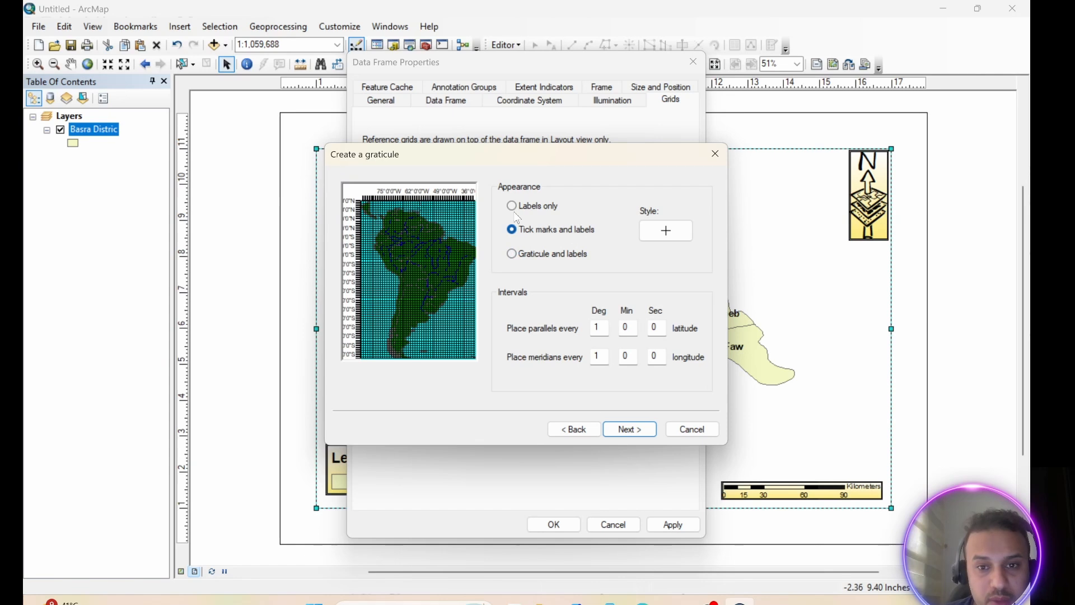
click(511, 206)
click(513, 230)
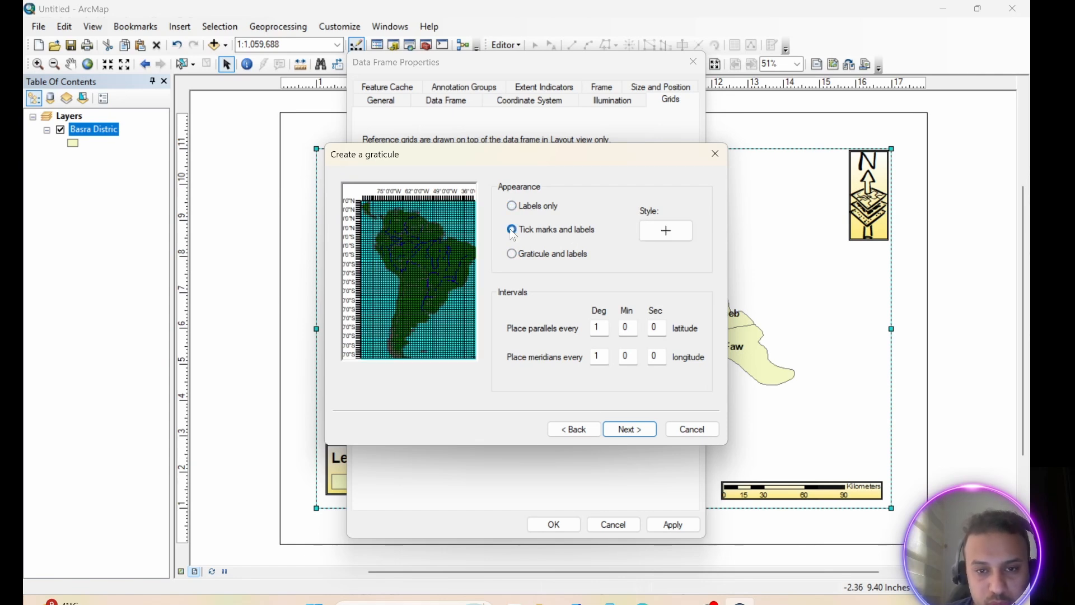
click(630, 431)
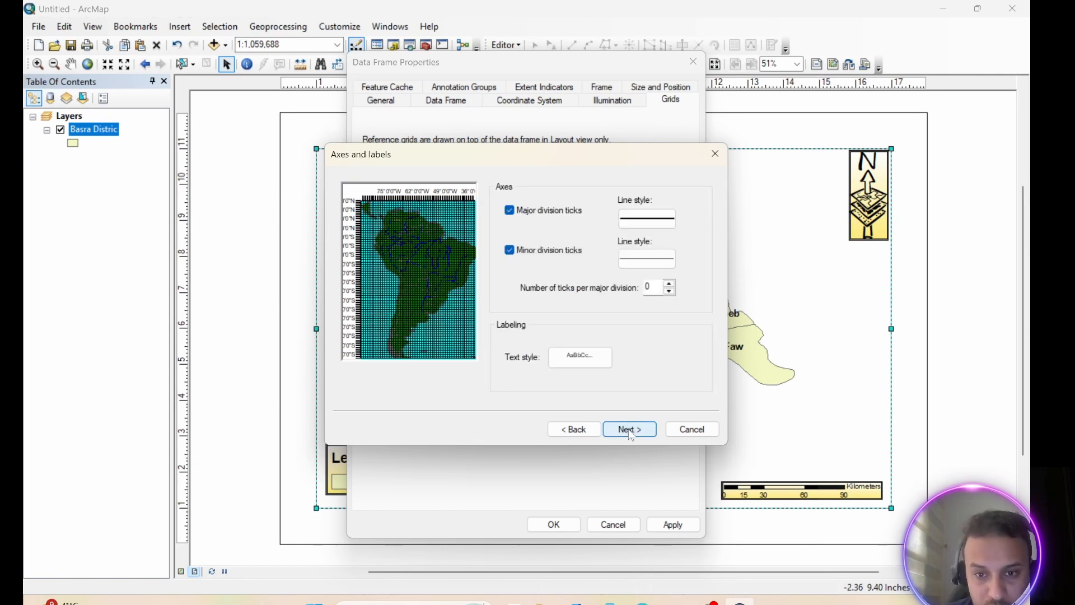
click(630, 432)
click(629, 430)
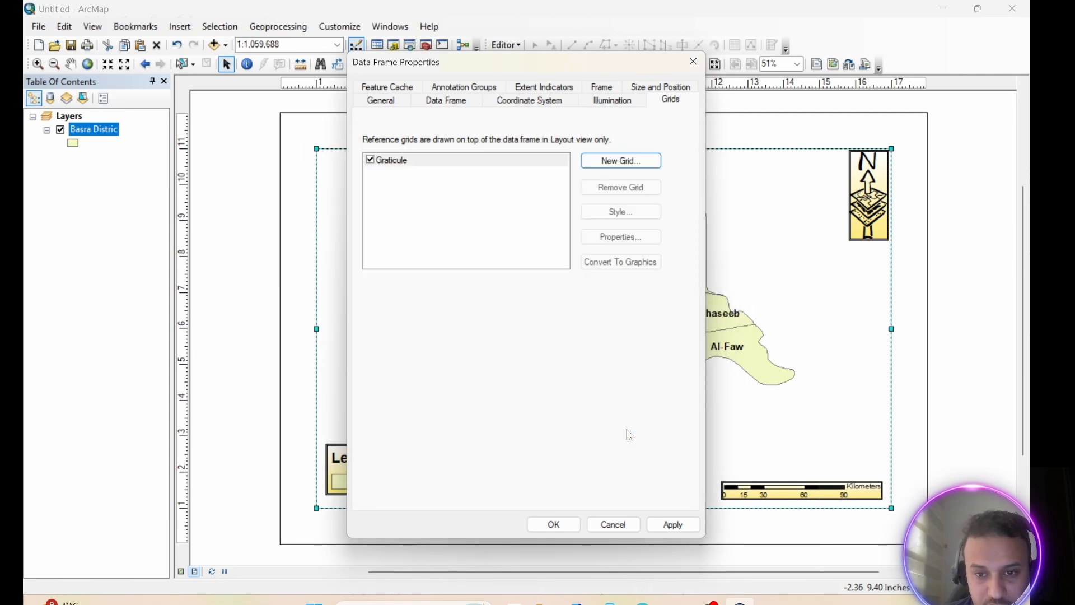
click(673, 527)
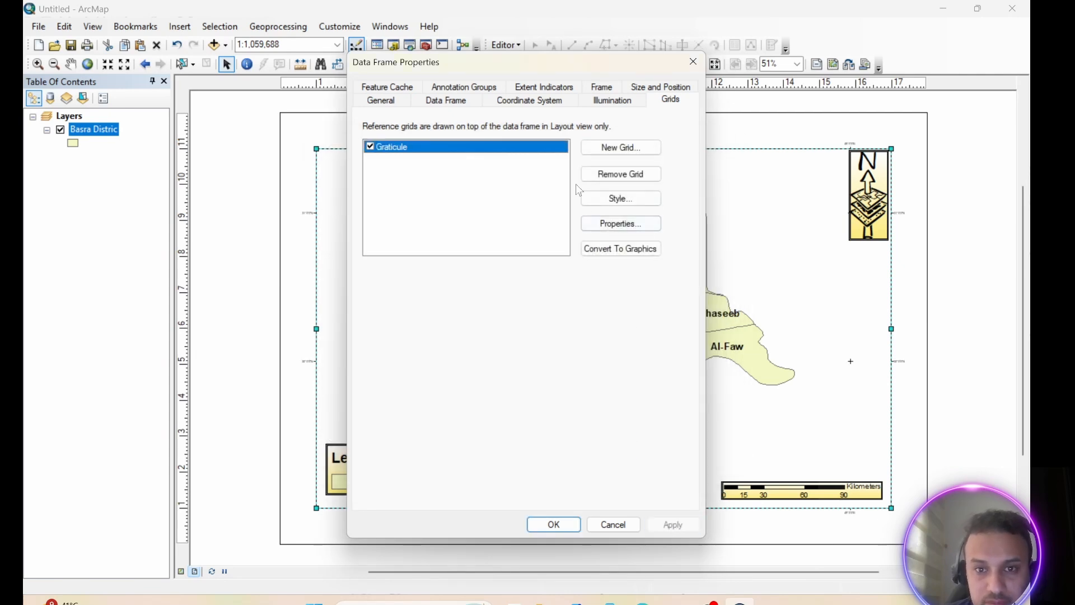
Move the properties dialog off the map and remove the tick-mark graticule from the data frame
drag(595, 70, 396, 84)
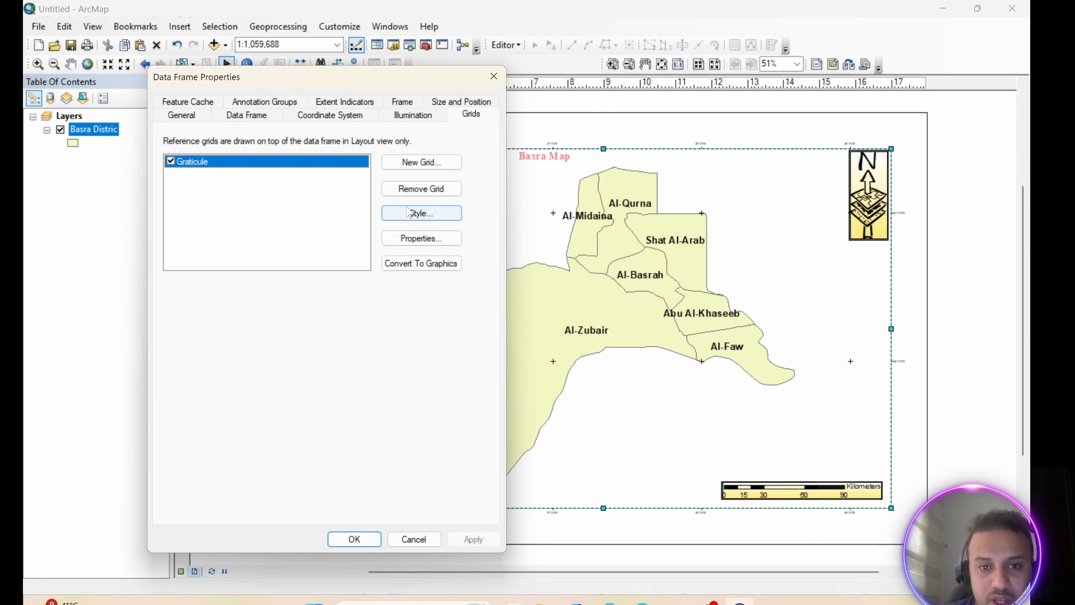
click(419, 196)
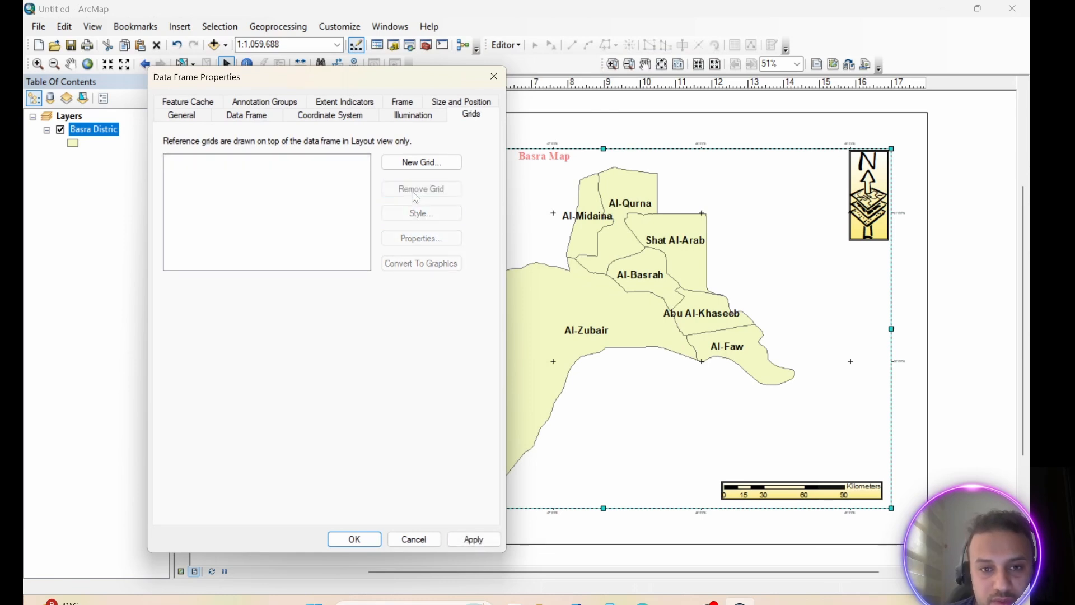
click(476, 541)
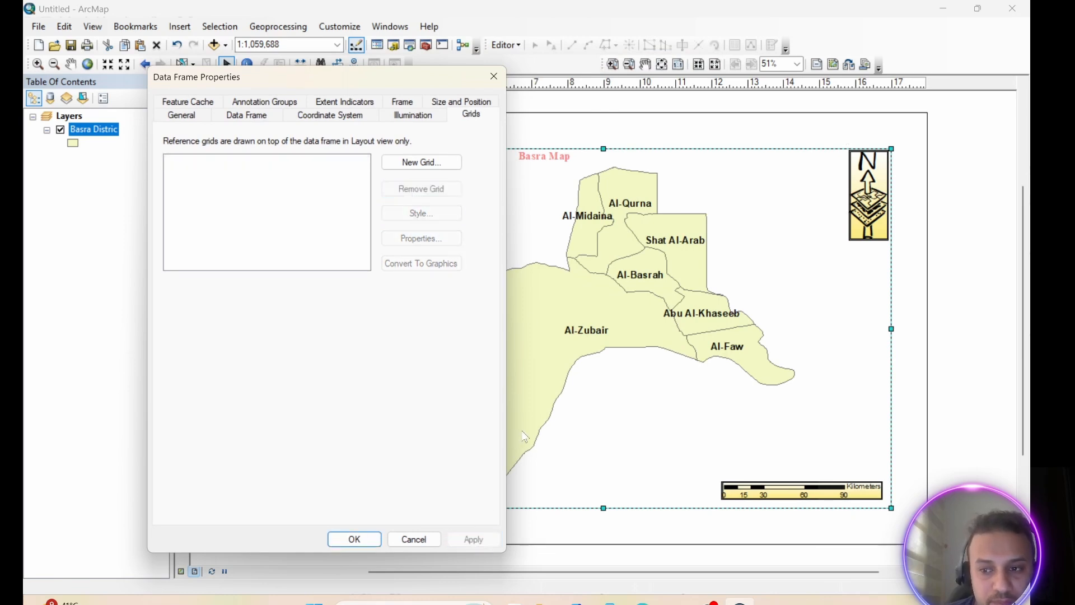
Add a new Labels only graticule to the data frame with the default intervals and border
click(413, 163)
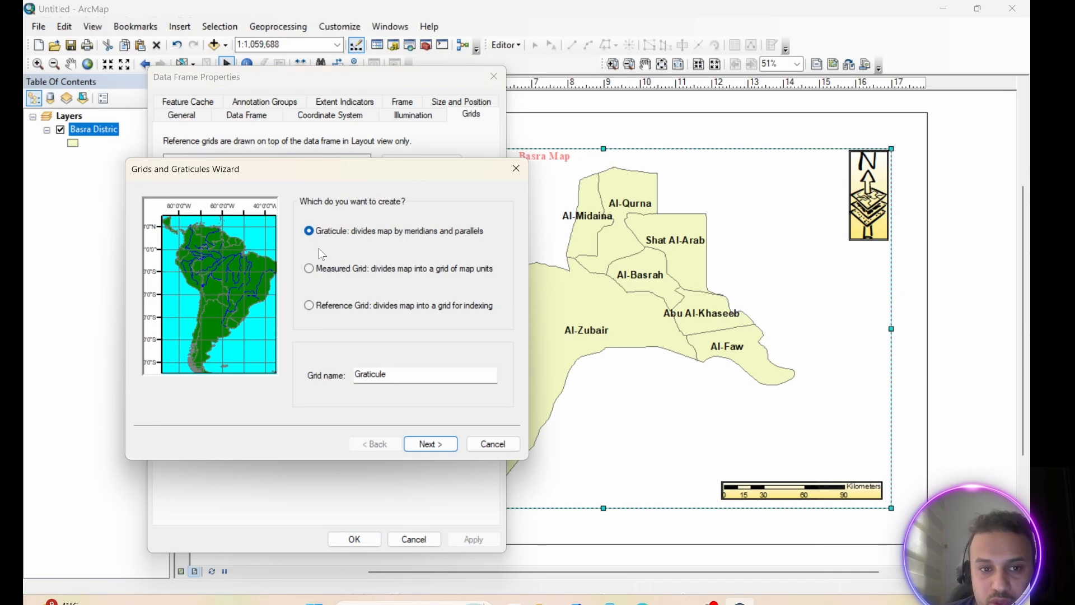
click(439, 445)
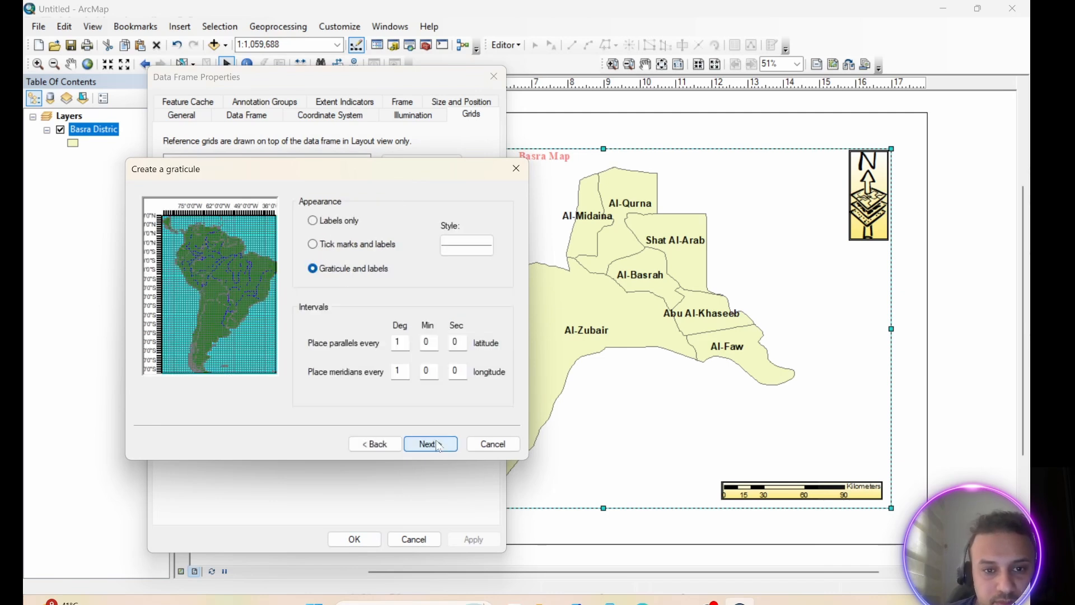
click(313, 222)
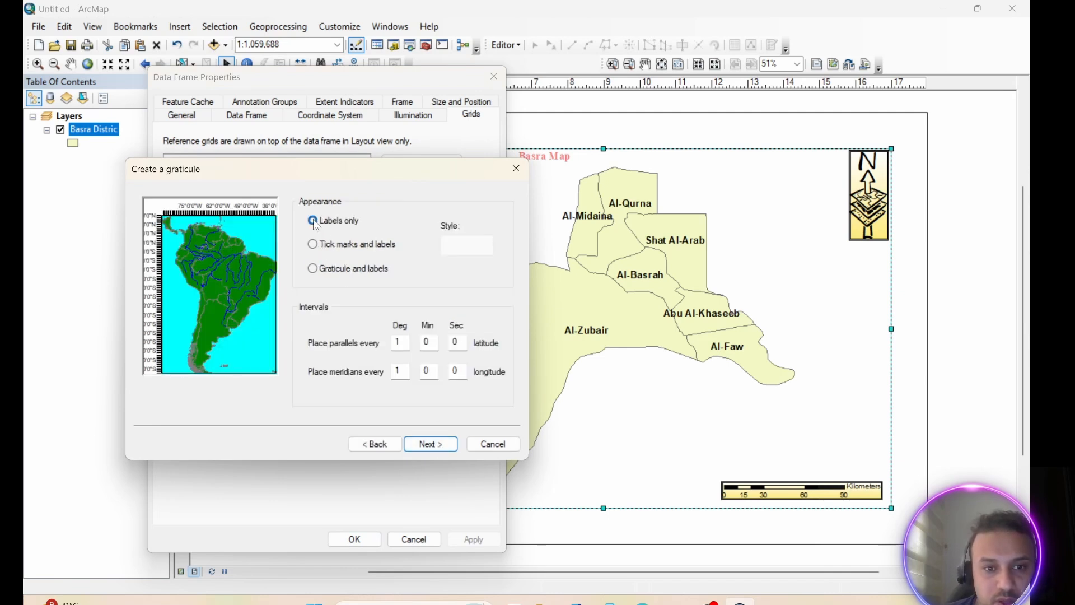
click(430, 446)
click(432, 446)
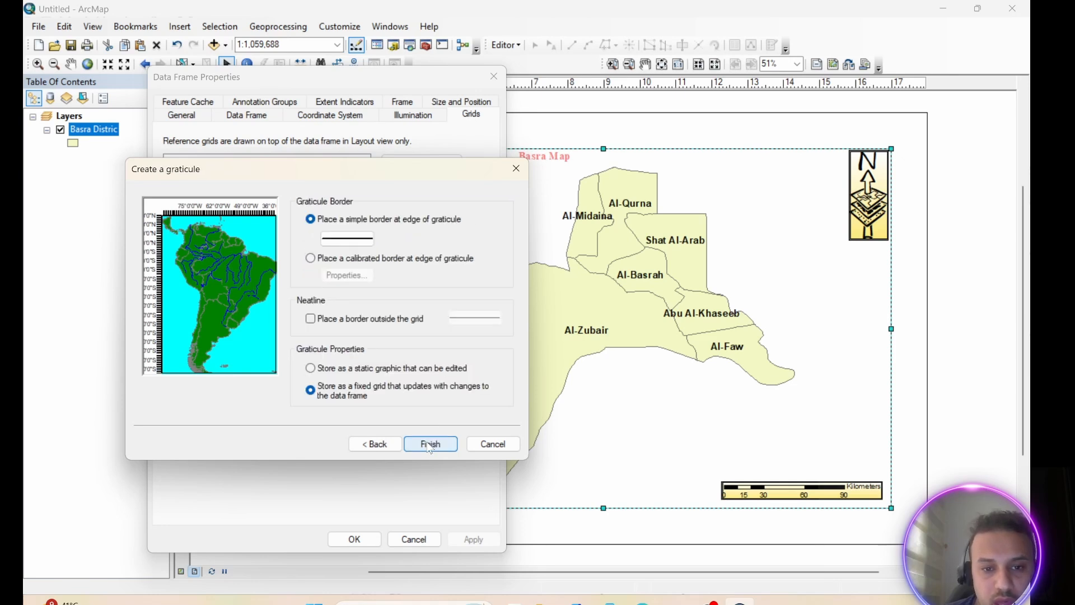
click(431, 446)
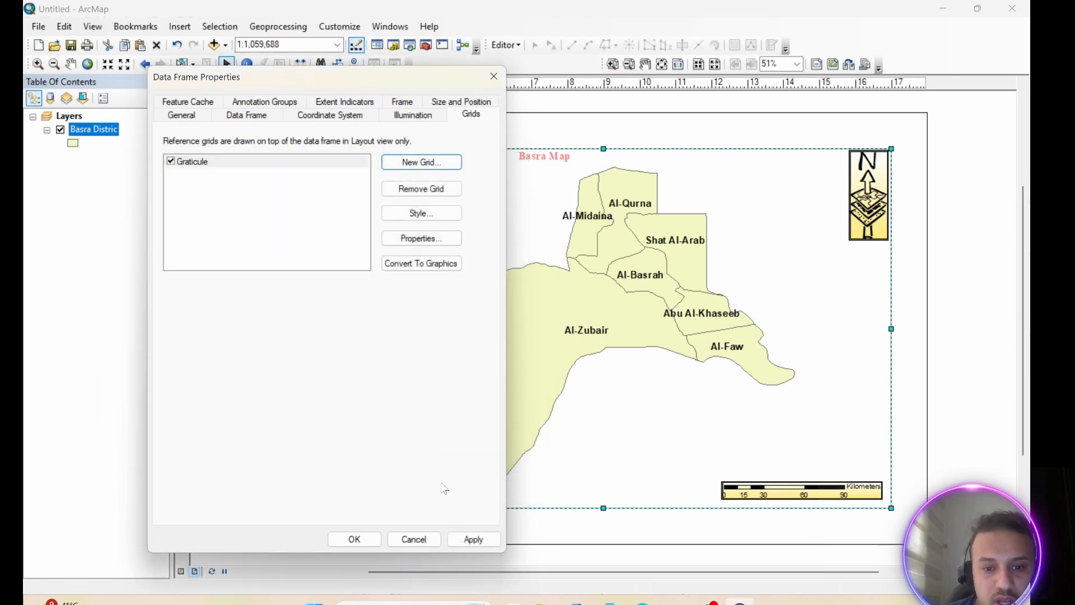
click(478, 538)
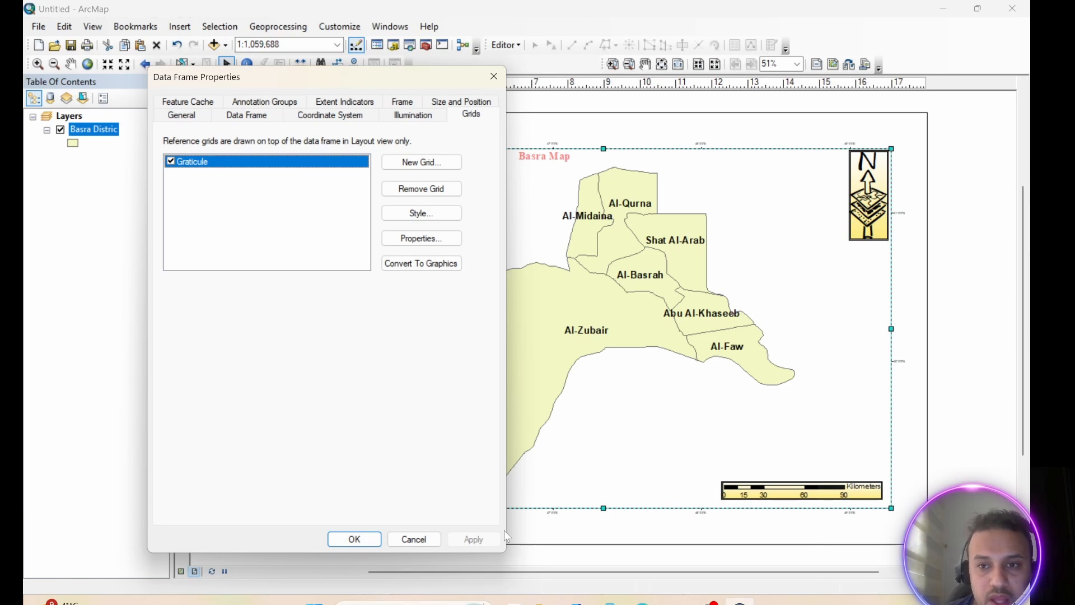
Set the graticule's label font size to 22 and make the labels bold
click(421, 238)
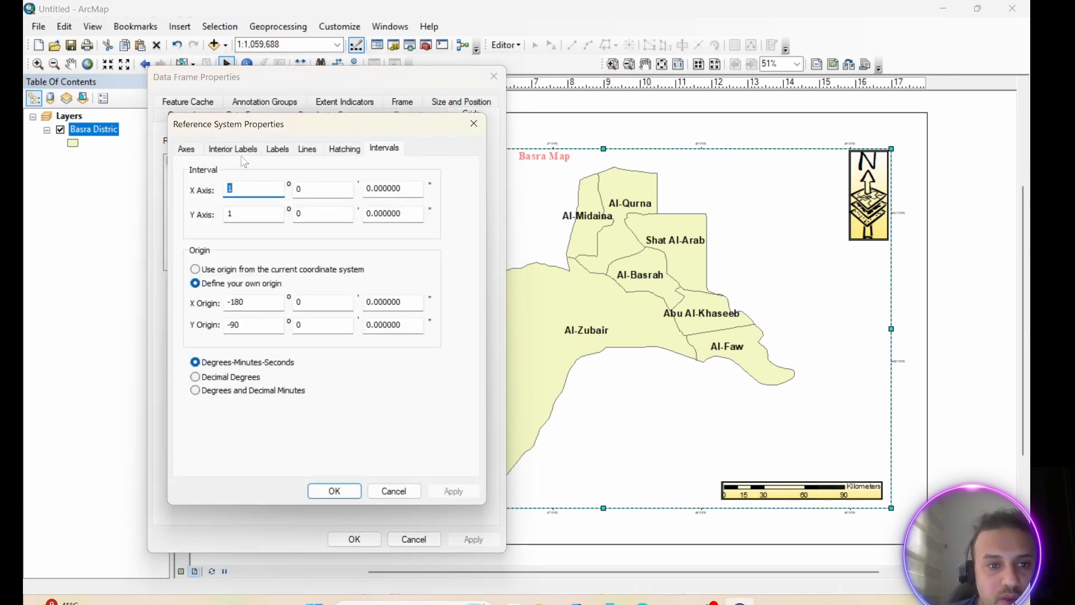
click(232, 149)
click(278, 149)
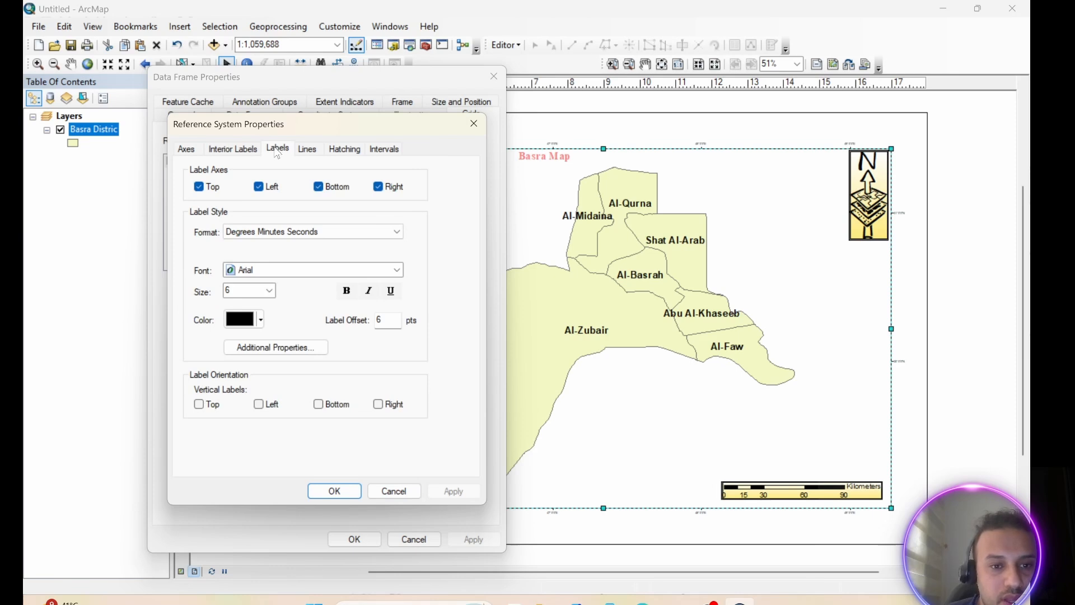
click(269, 290)
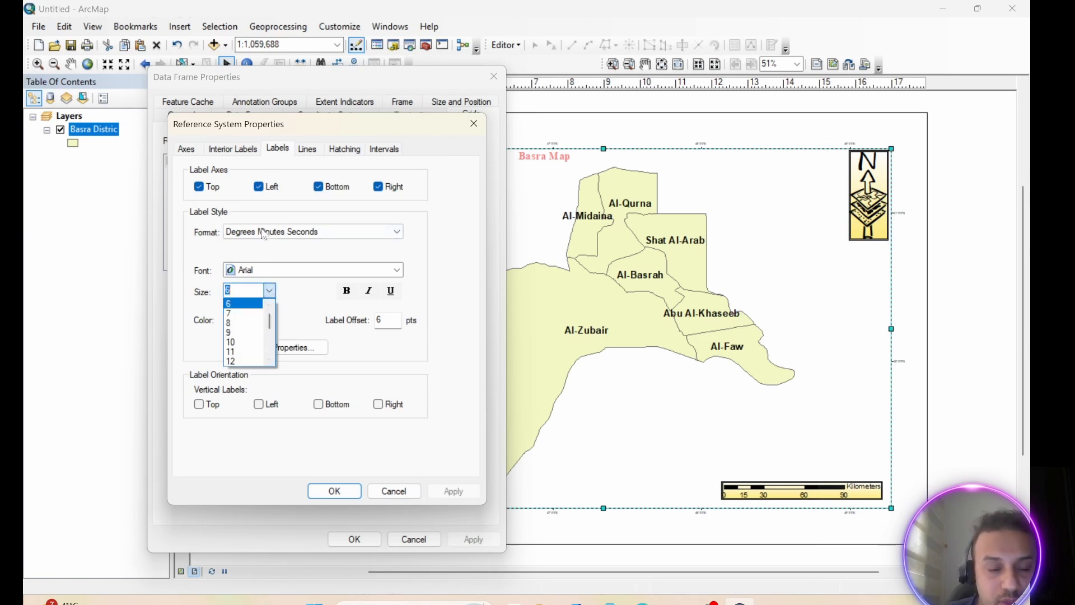
scroll(246, 336, down, 2)
click(253, 353)
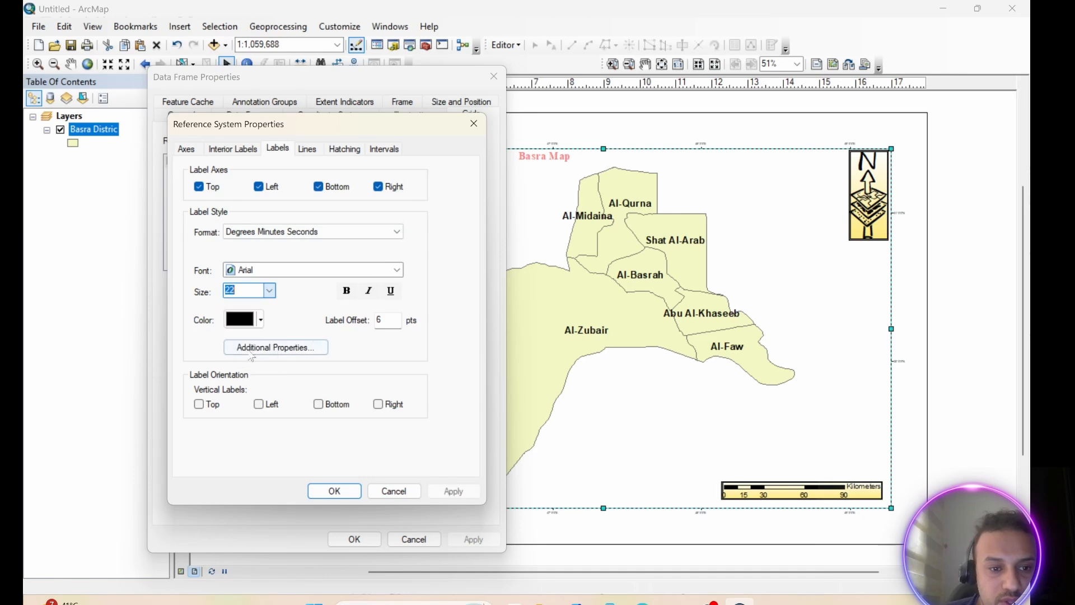
click(347, 290)
click(446, 491)
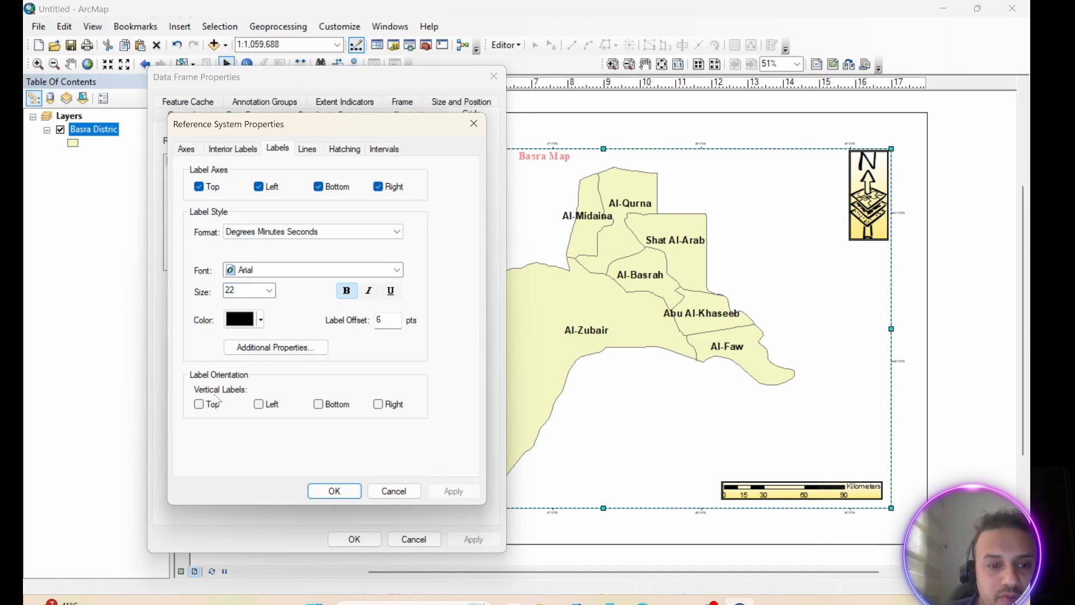
Make the graticule's left and right labels vertical and apply the label changes to the data frame
click(260, 405)
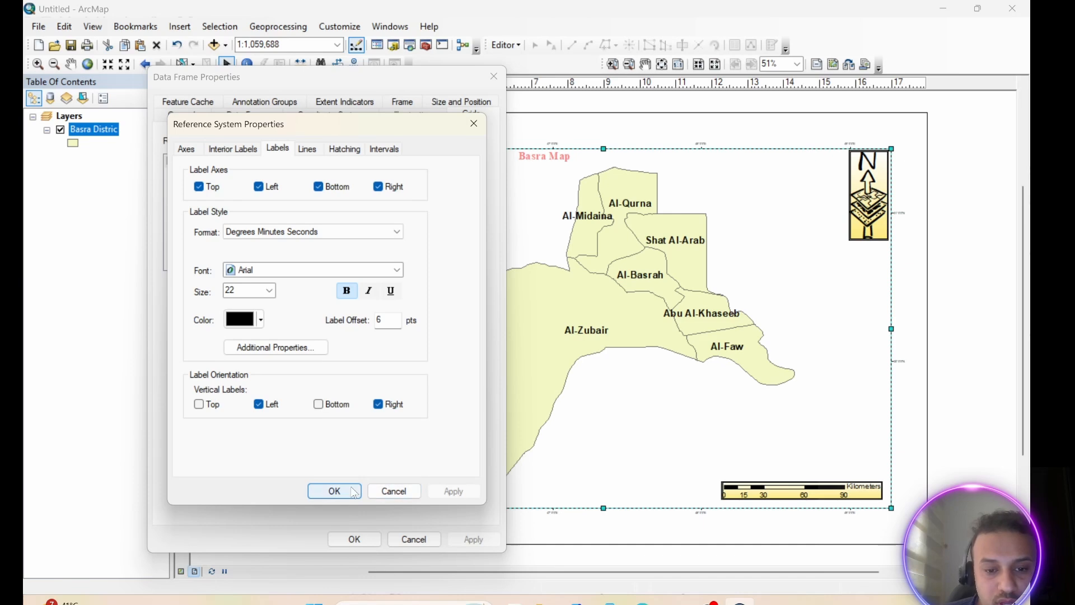
click(334, 491)
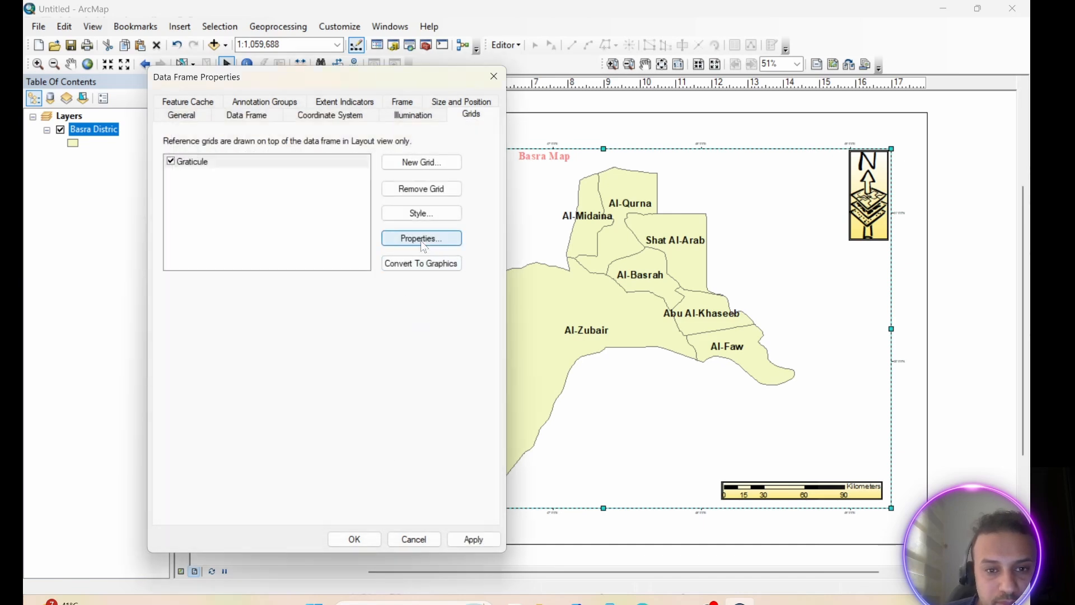
click(469, 541)
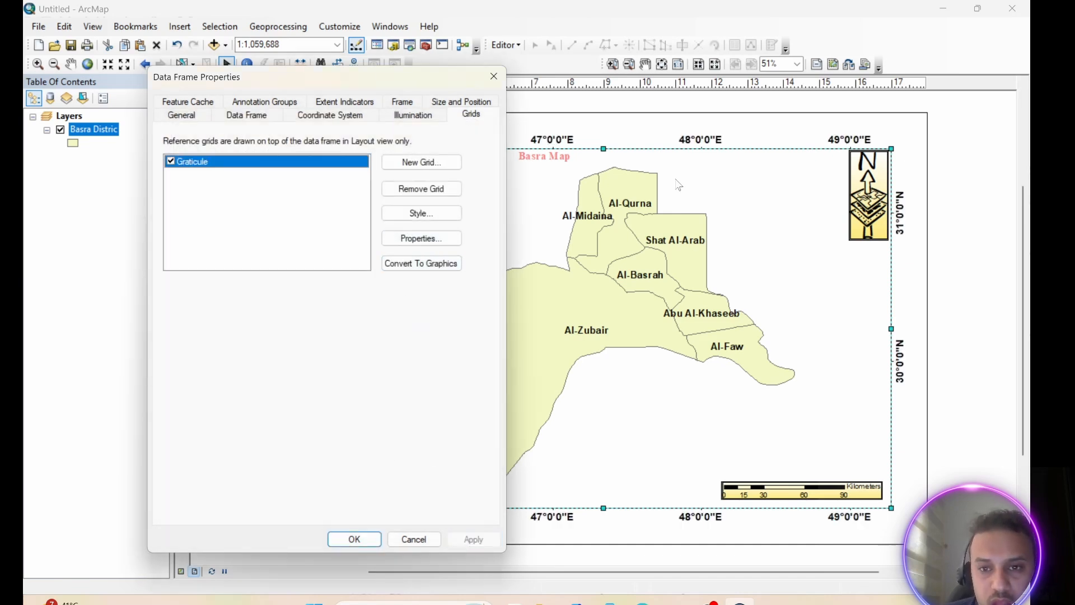
Review the graticule's lines, hatching and interval settings, and close the properties without changes
click(421, 238)
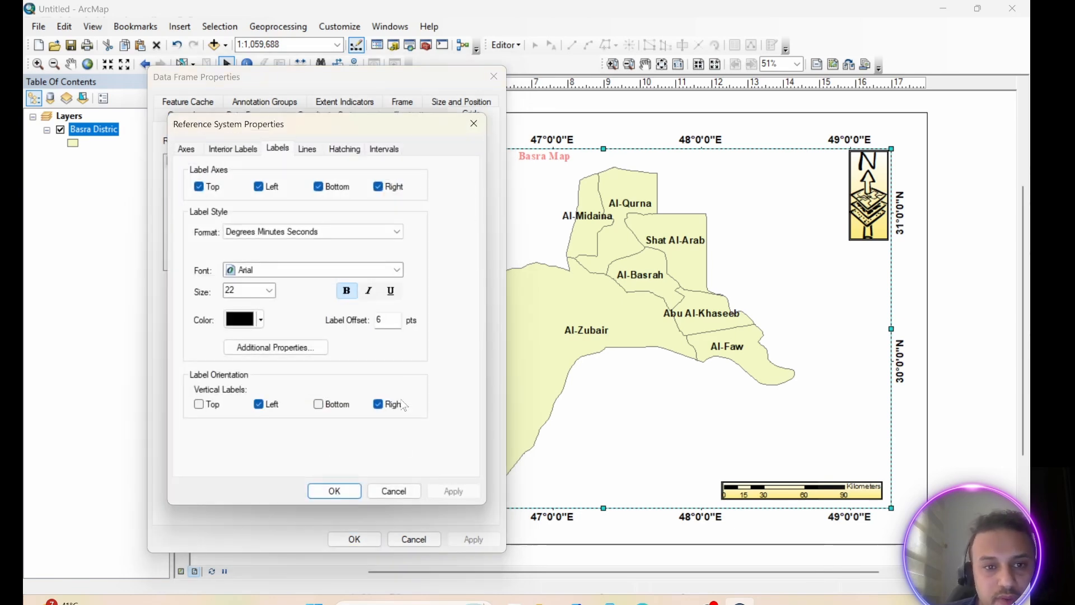
click(308, 150)
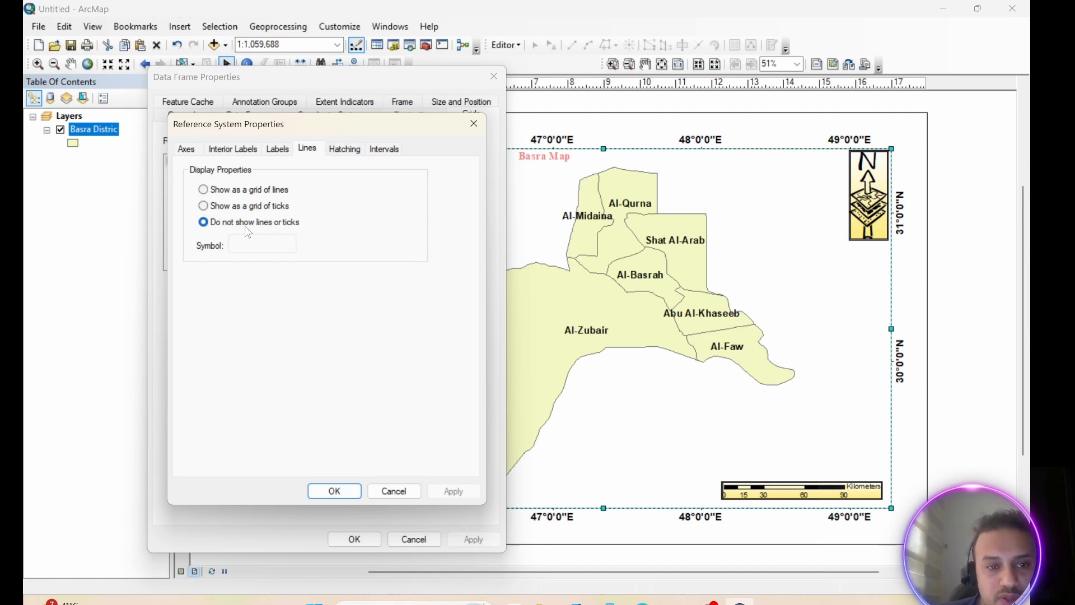
click(345, 152)
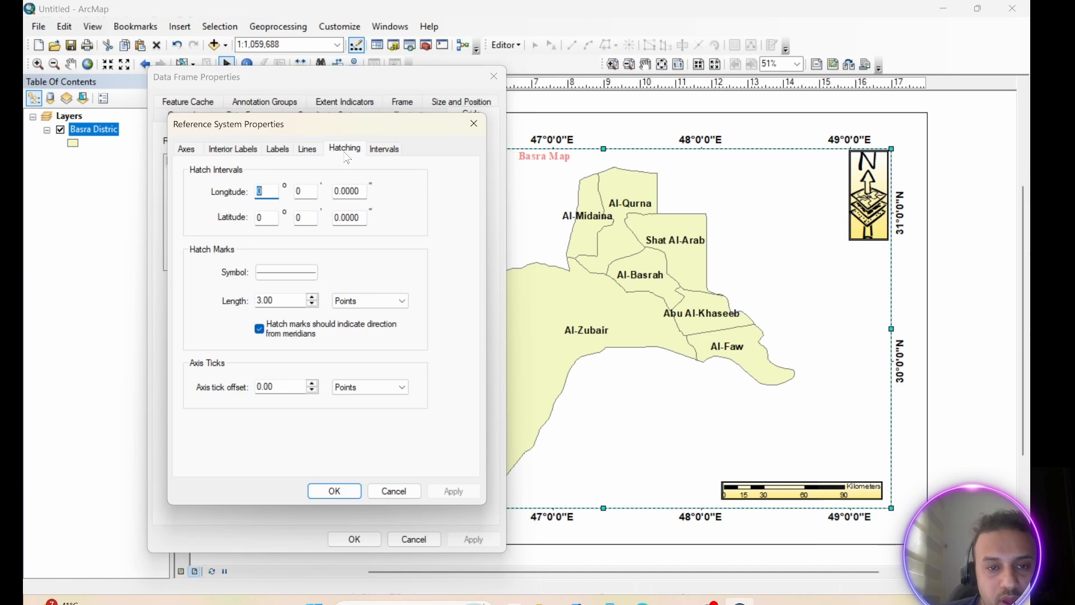
click(376, 152)
drag(405, 126, 370, 128)
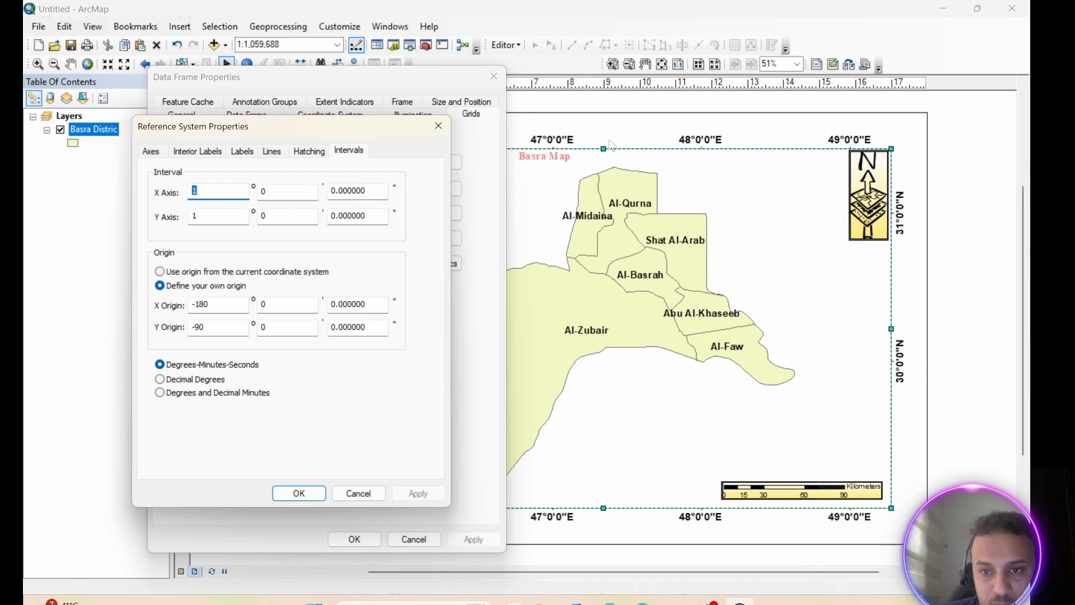
click(438, 126)
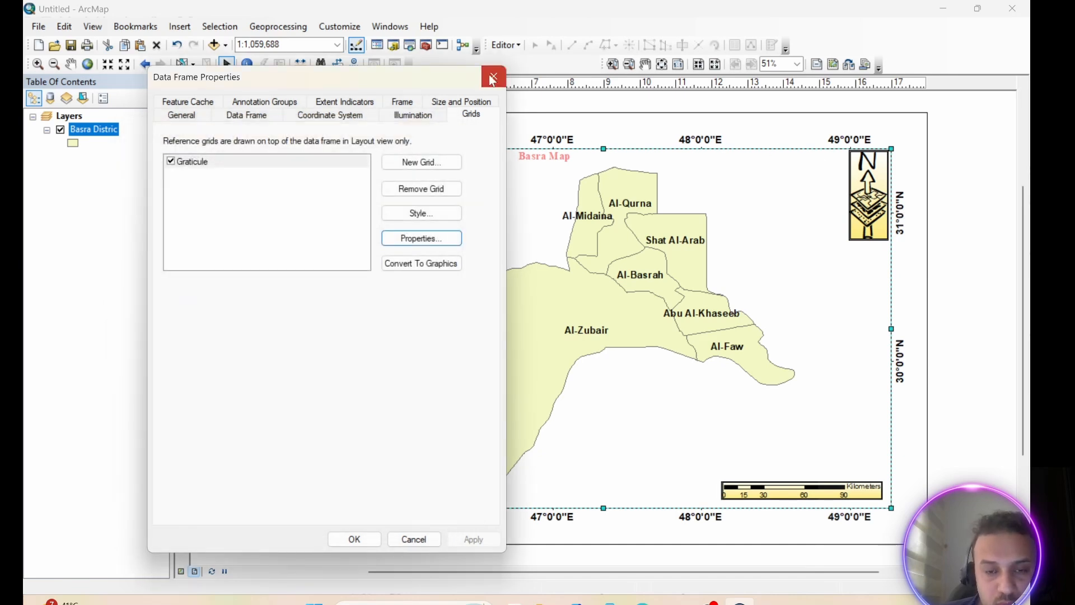
click(493, 77)
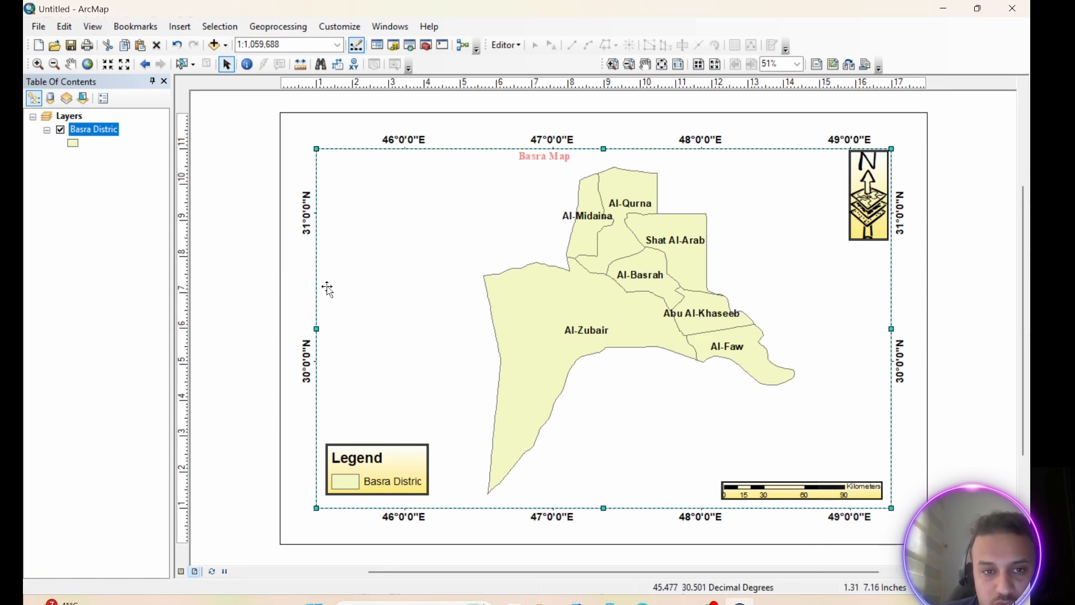
Reopen the graticule's interval settings from the data frame properties and set the X-axis interval to 1° 2'
right_click(365, 205)
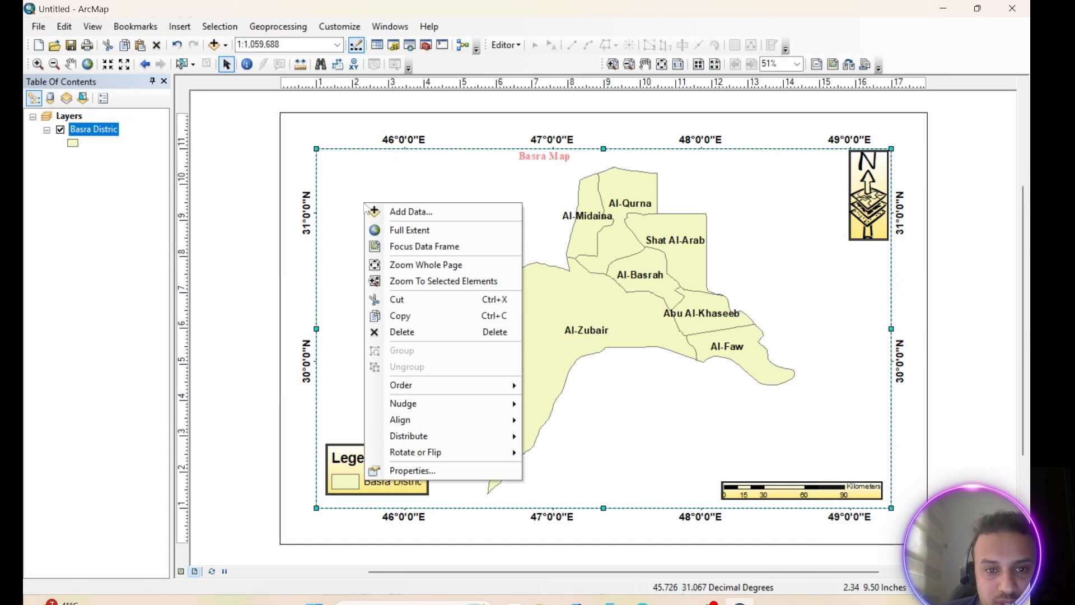
click(409, 471)
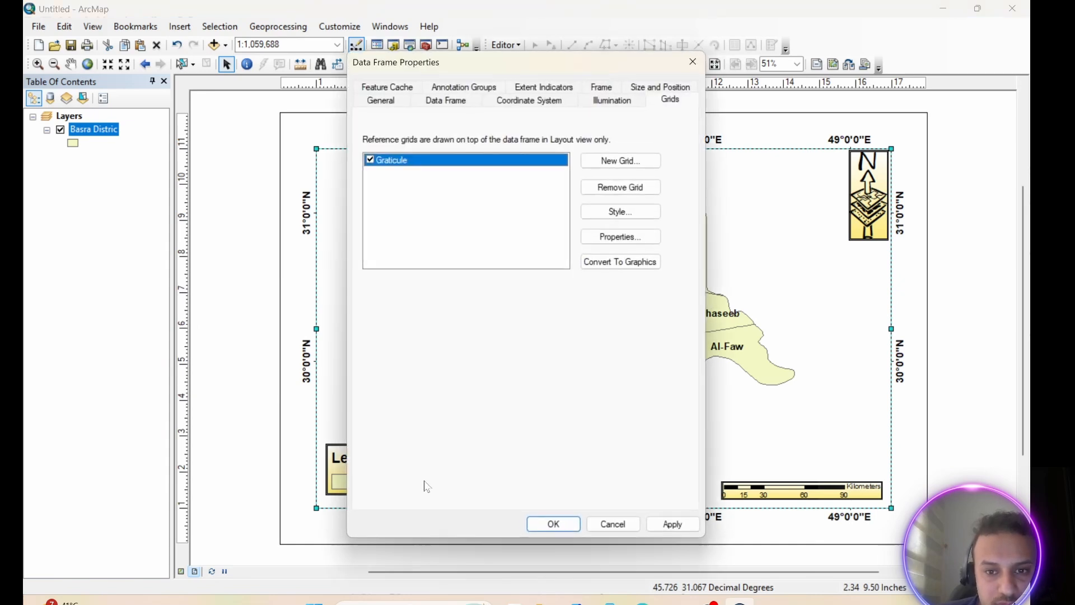
click(618, 242)
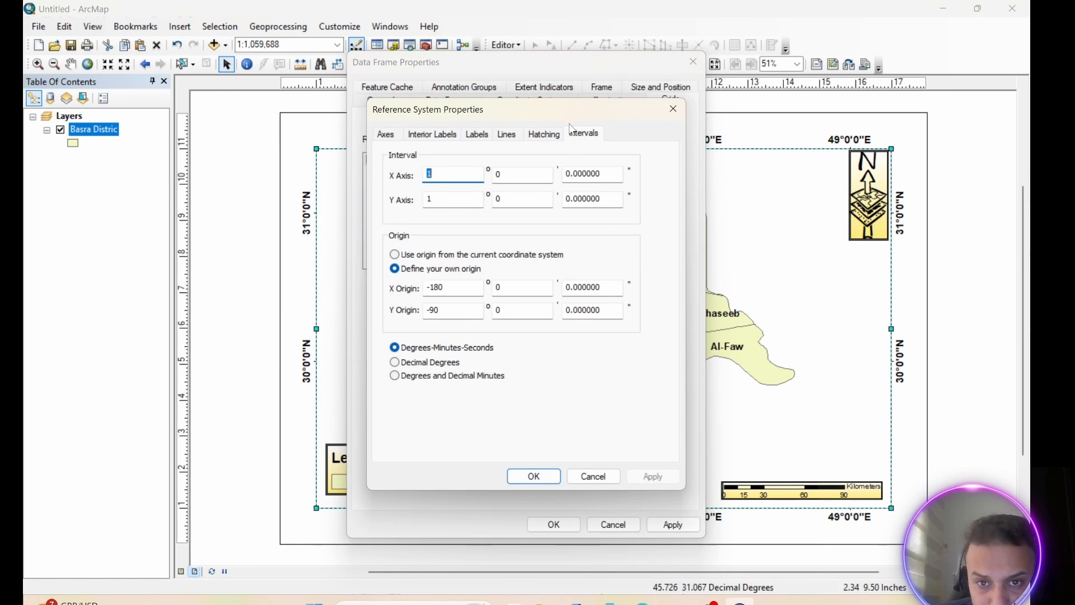
drag(583, 112, 562, 142)
click(477, 205)
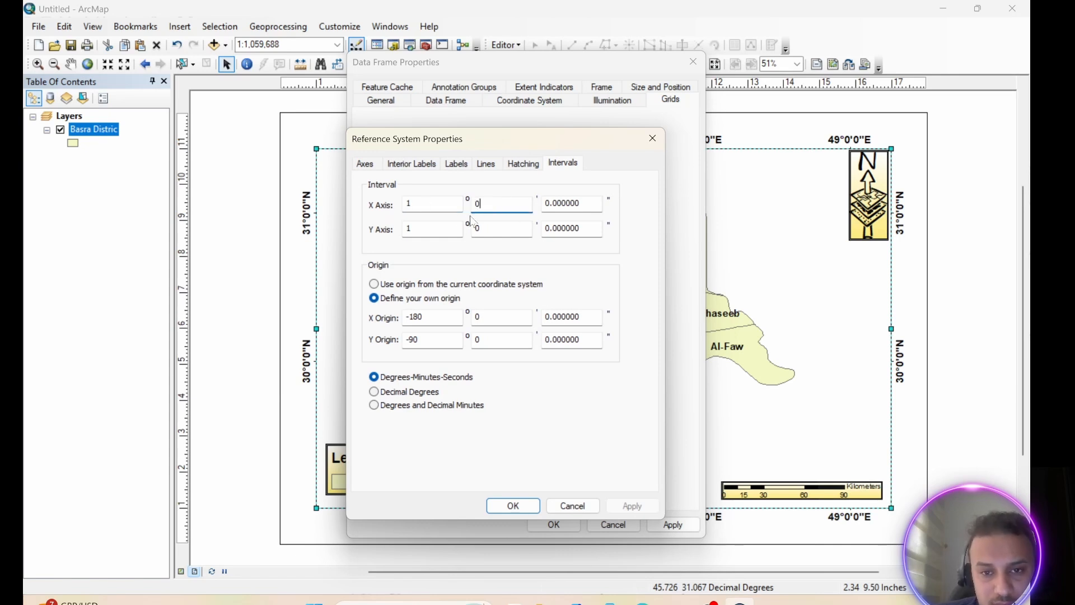
double_click(477, 204)
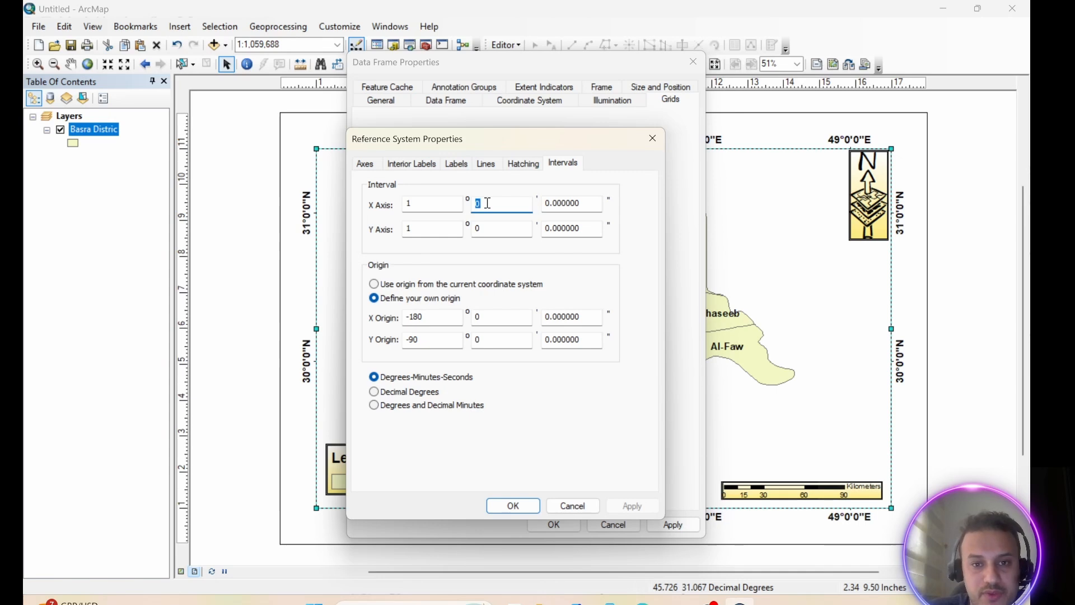
text(2)
Change the minutes of the graticule's Y-axis interval, apply the grid settings and deselect the data frame
double_click(489, 230)
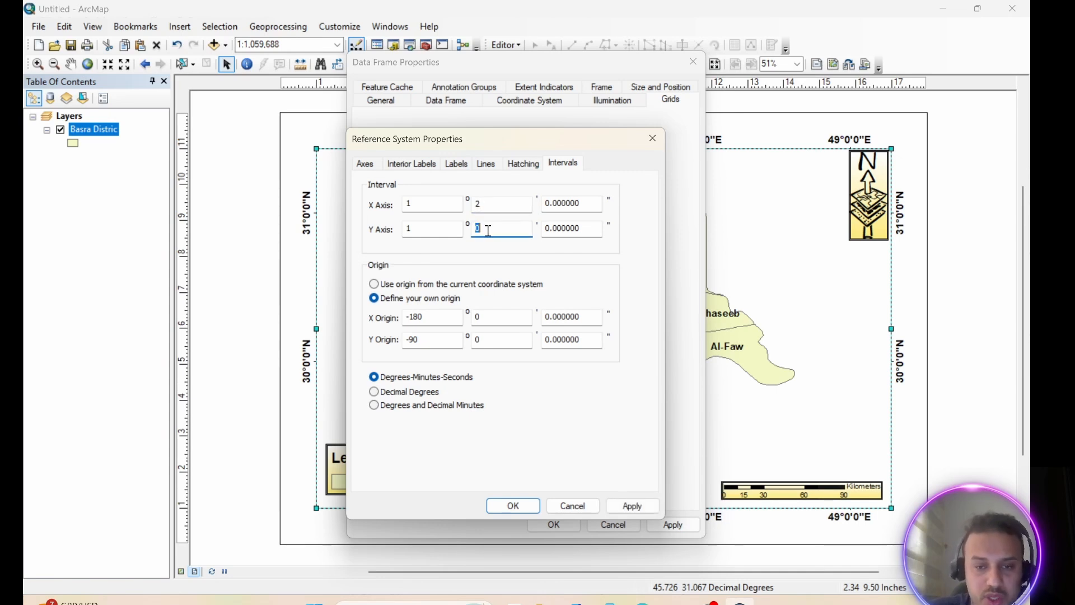
click(513, 505)
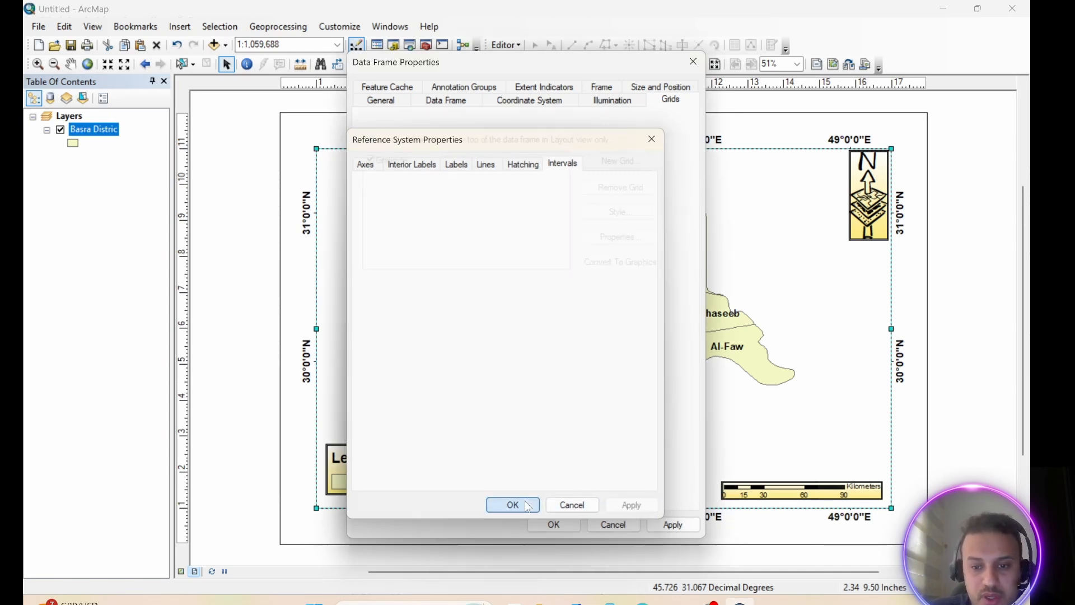
click(660, 525)
click(554, 524)
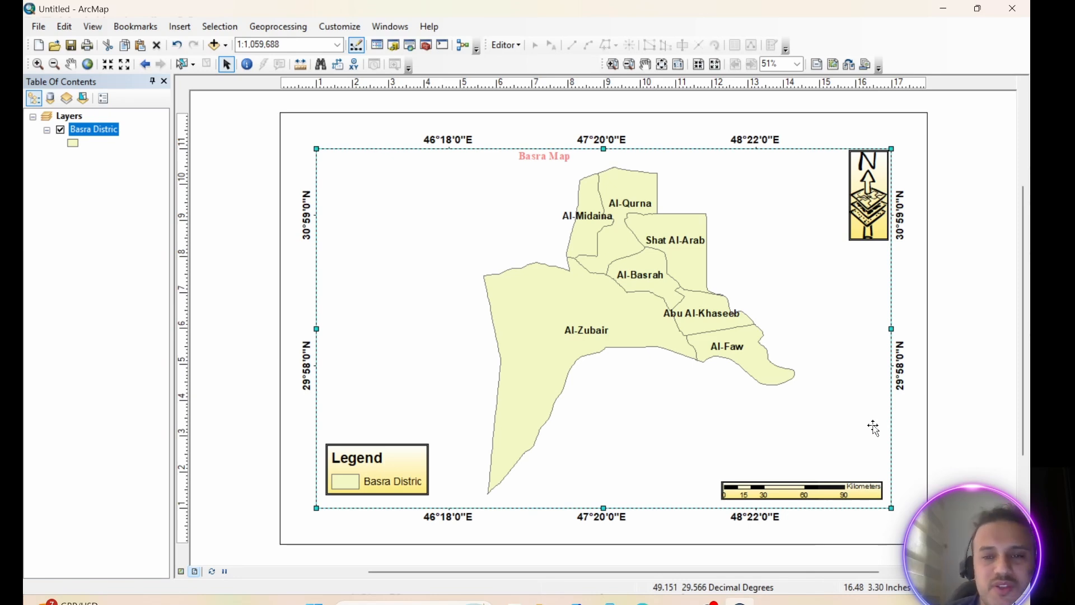
click(976, 301)
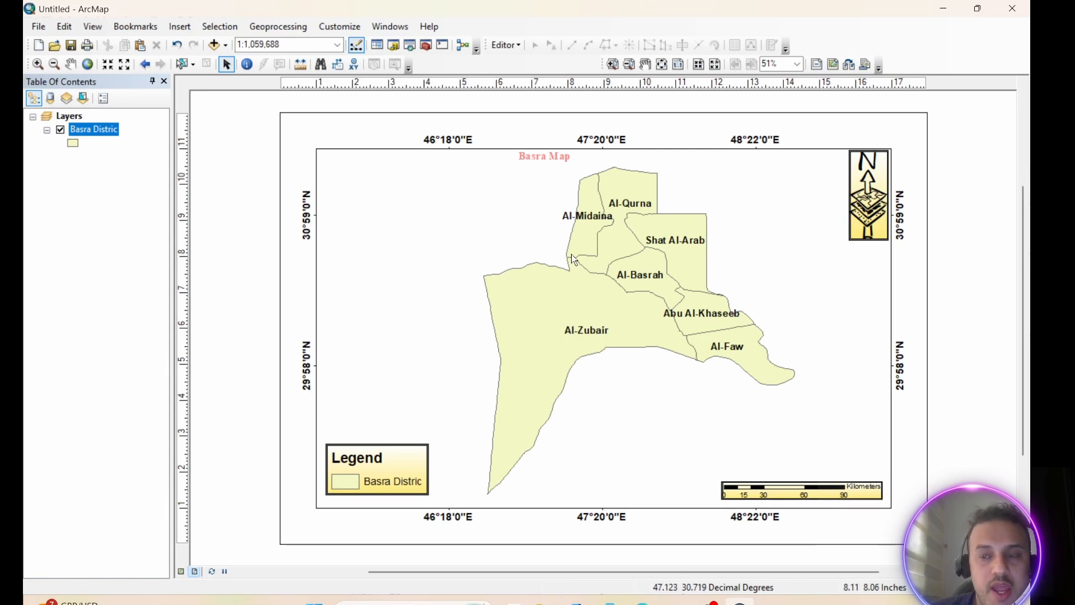
Preview the ARCH C Landscape and ARCH C Portrait page templates without applying either one
click(850, 65)
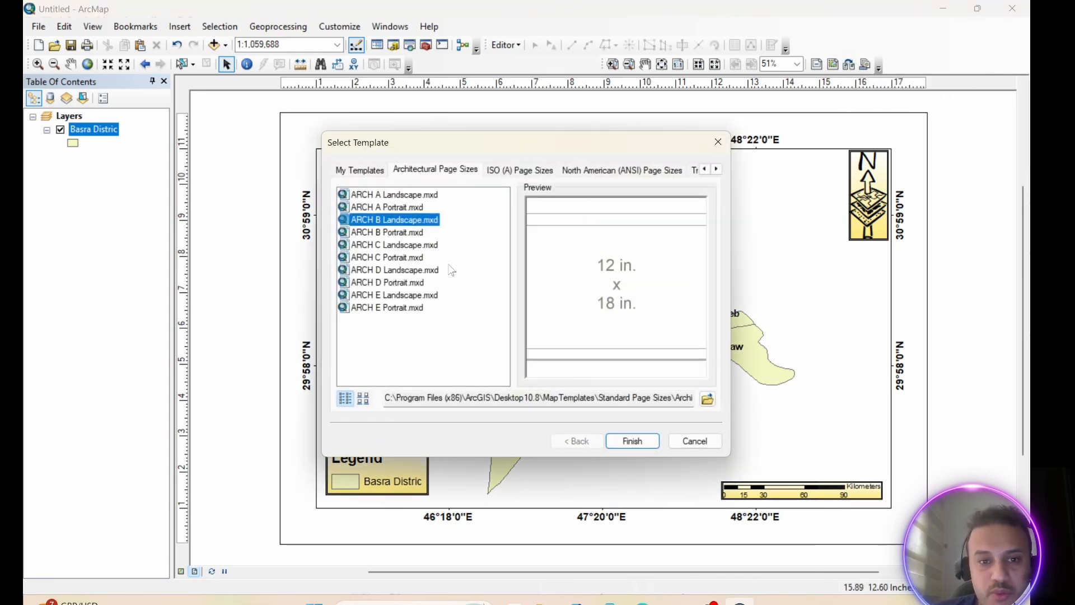
click(417, 247)
click(406, 258)
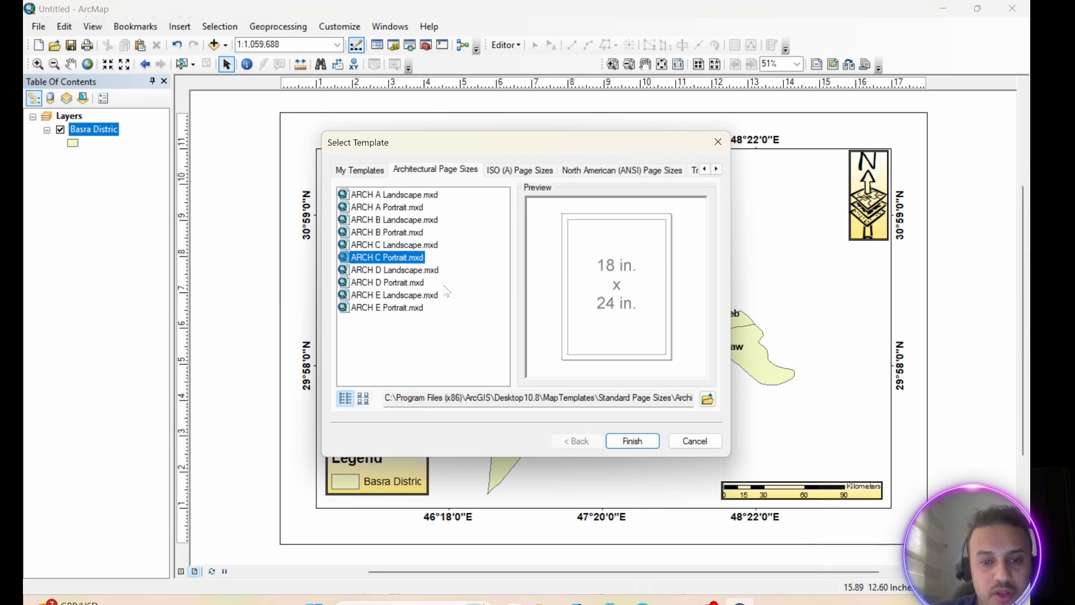
click(718, 141)
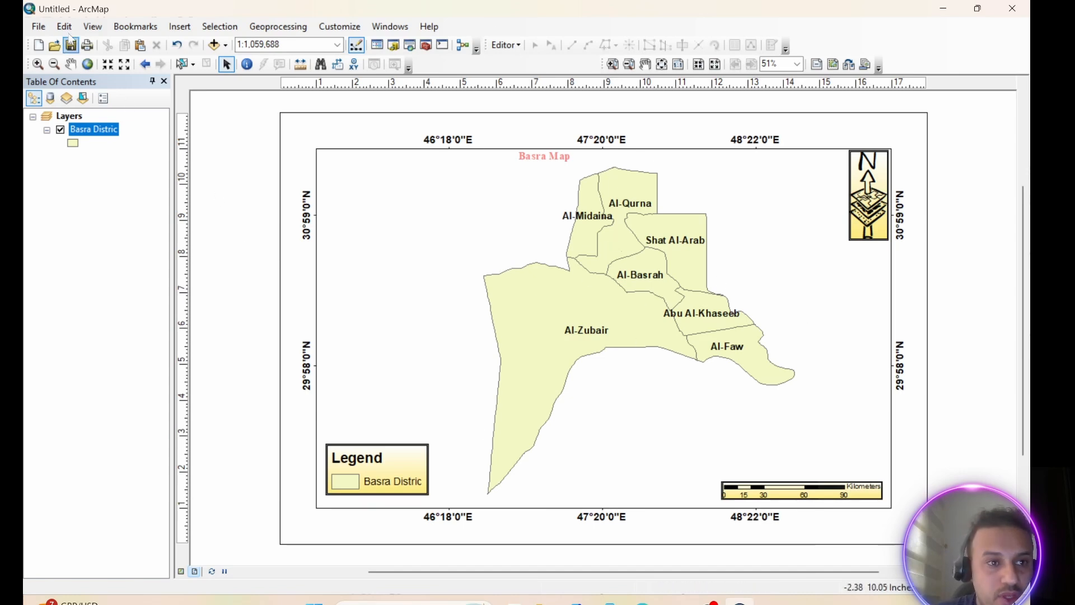
Start a map export to the Desktop and name the output file Basra
click(38, 27)
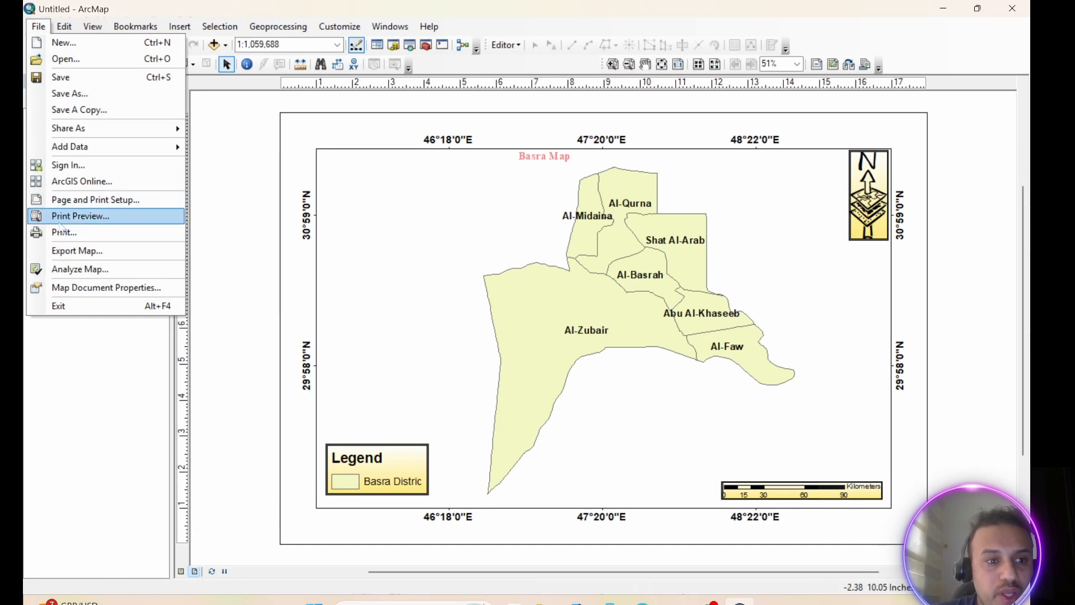
click(81, 252)
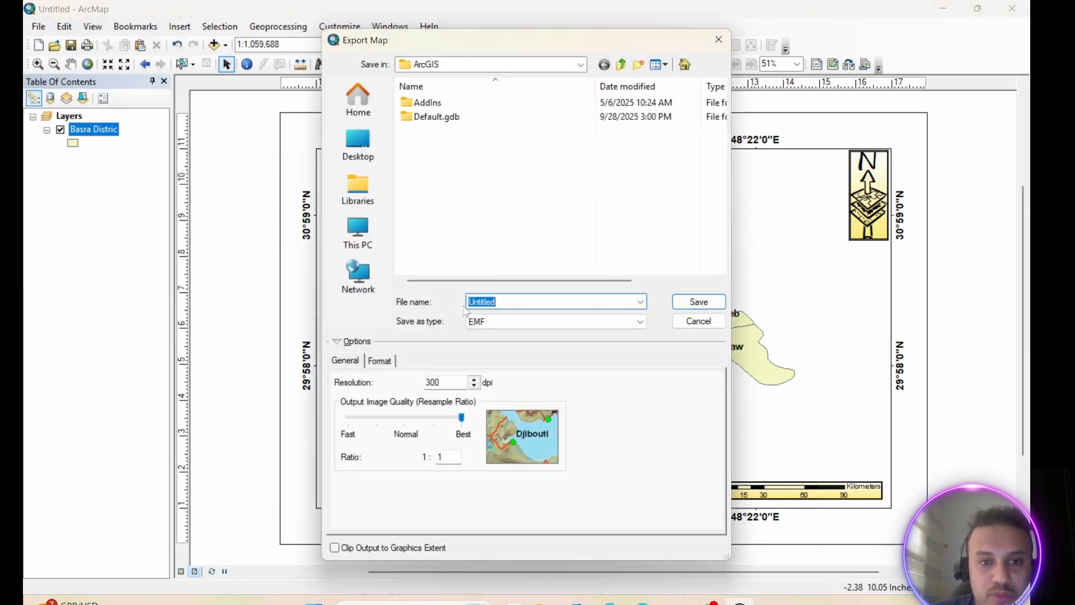
click(358, 146)
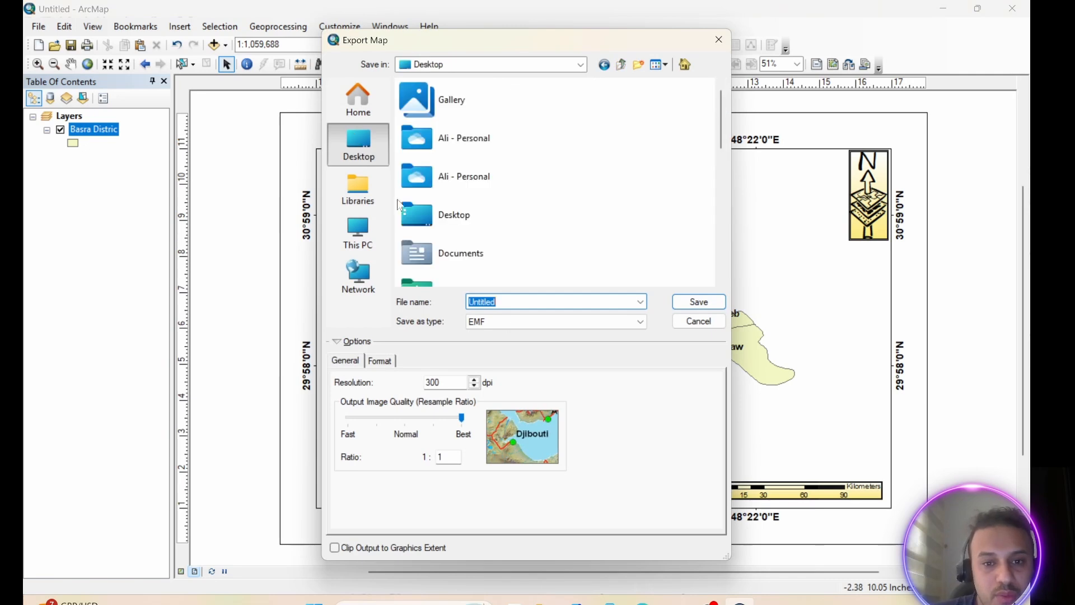
click(503, 303)
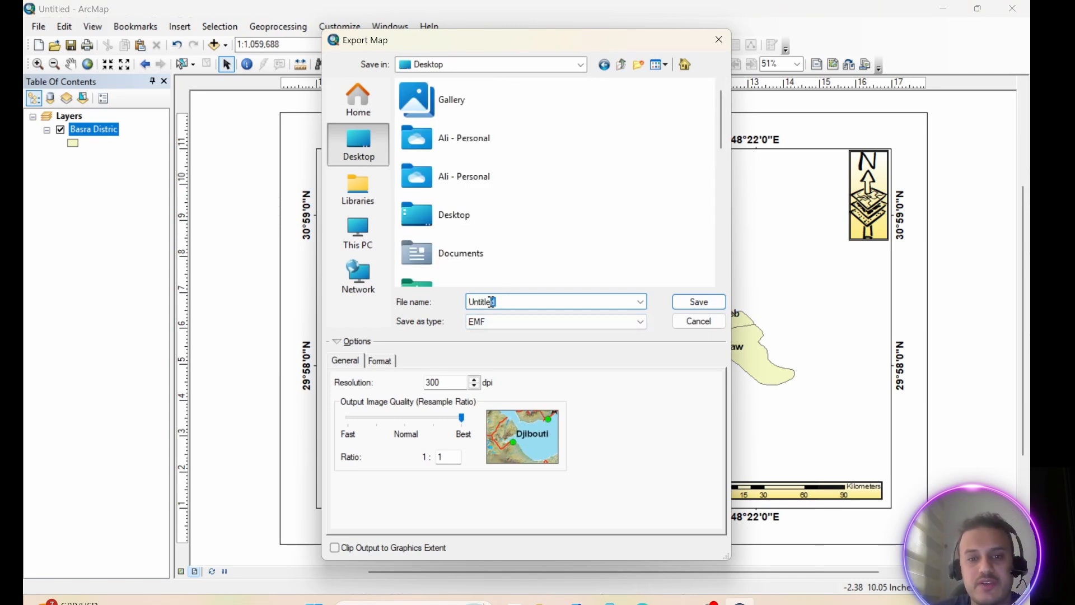
drag(491, 302, 461, 302)
text(Basra)
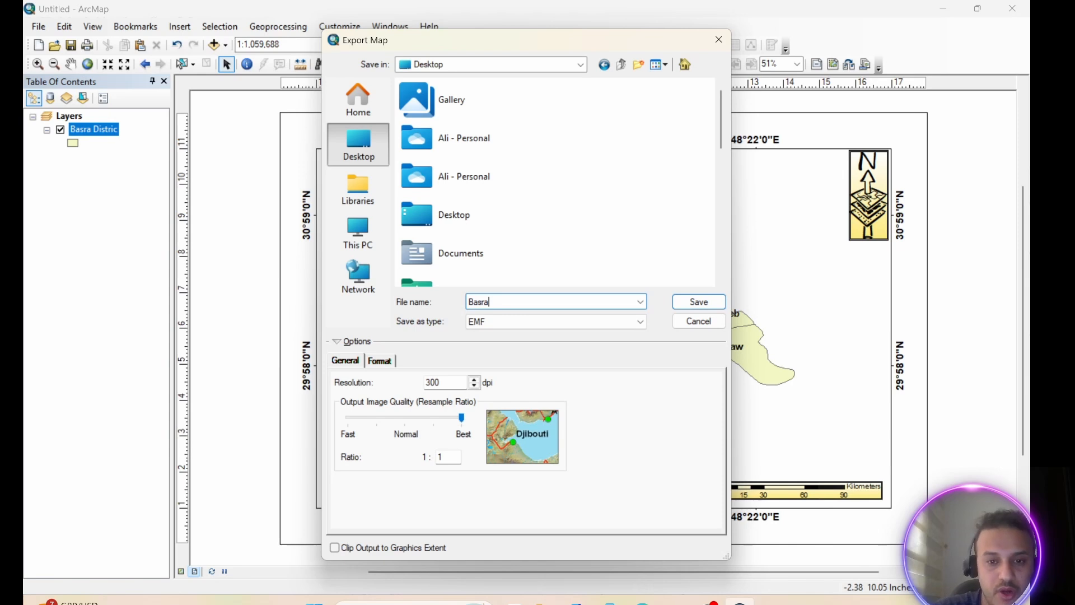
Set the export format to JPEG with a resolution of 300 dpi and save the exported map
click(509, 324)
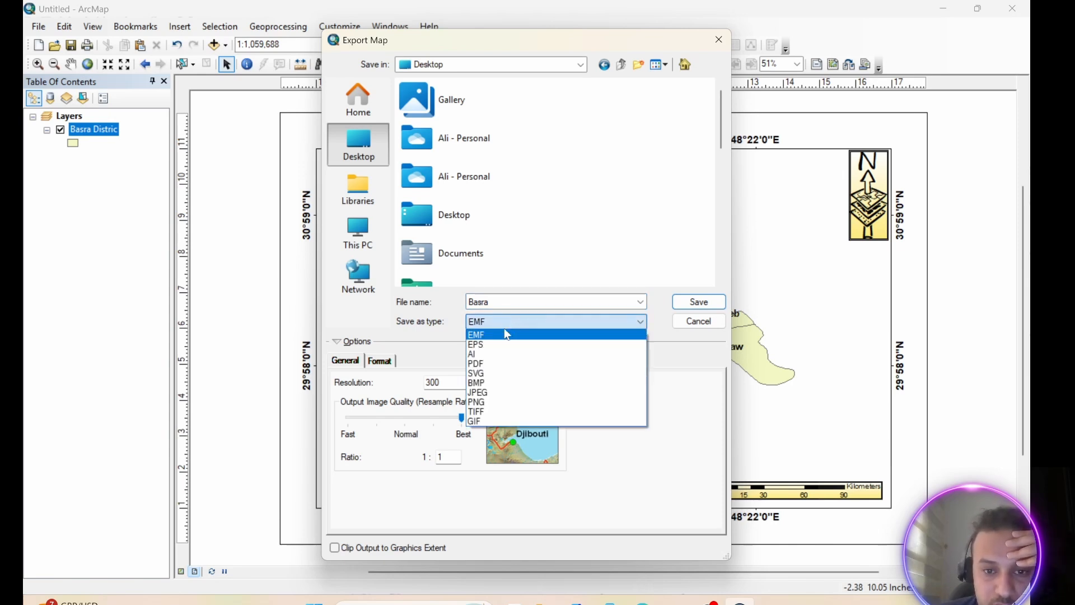
click(488, 392)
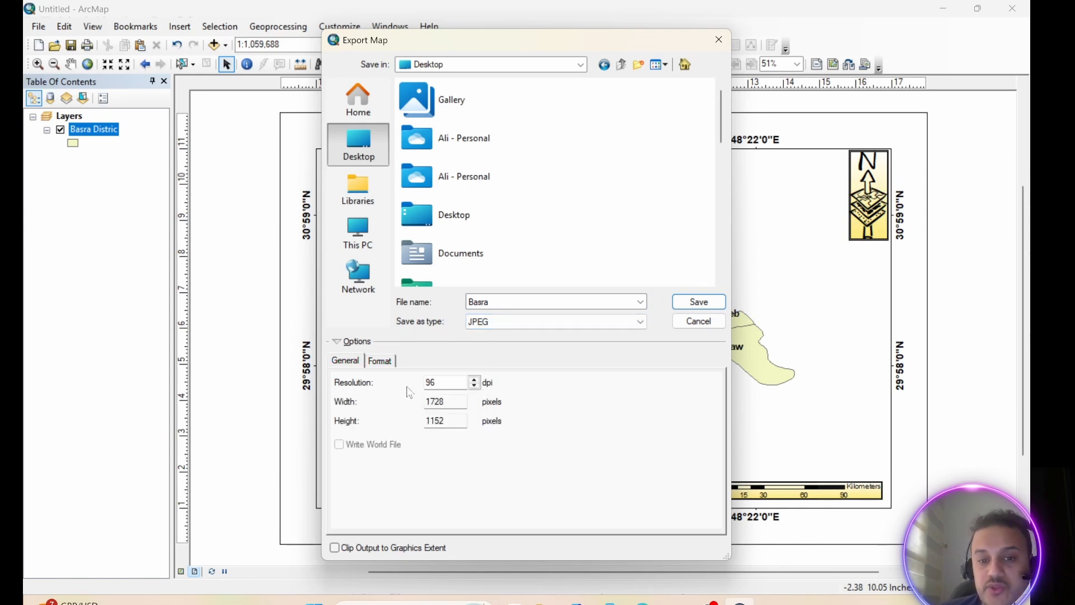
drag(436, 381, 424, 385)
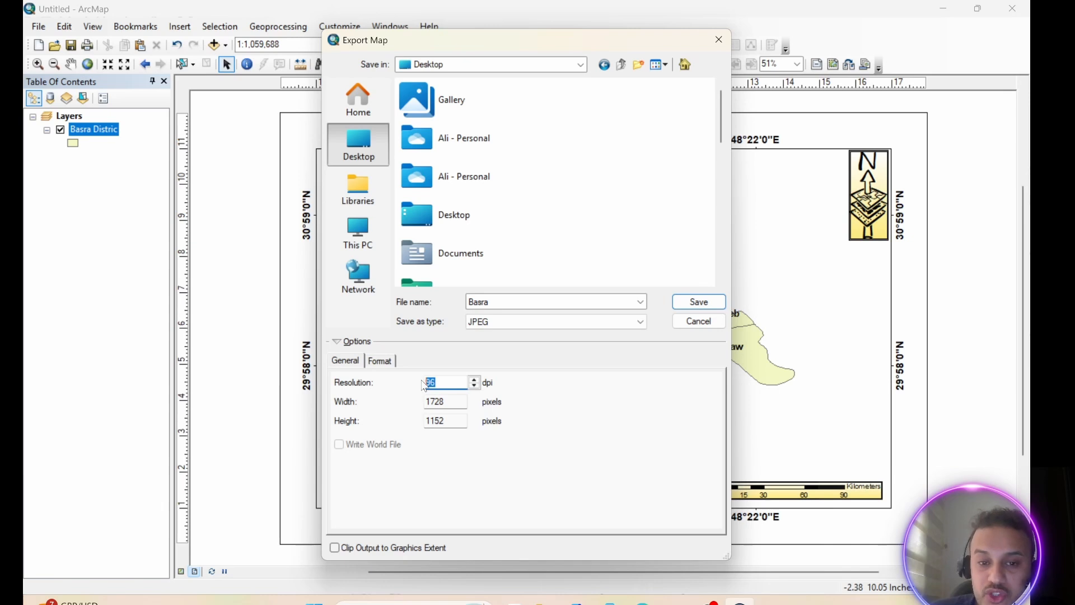
text(3)
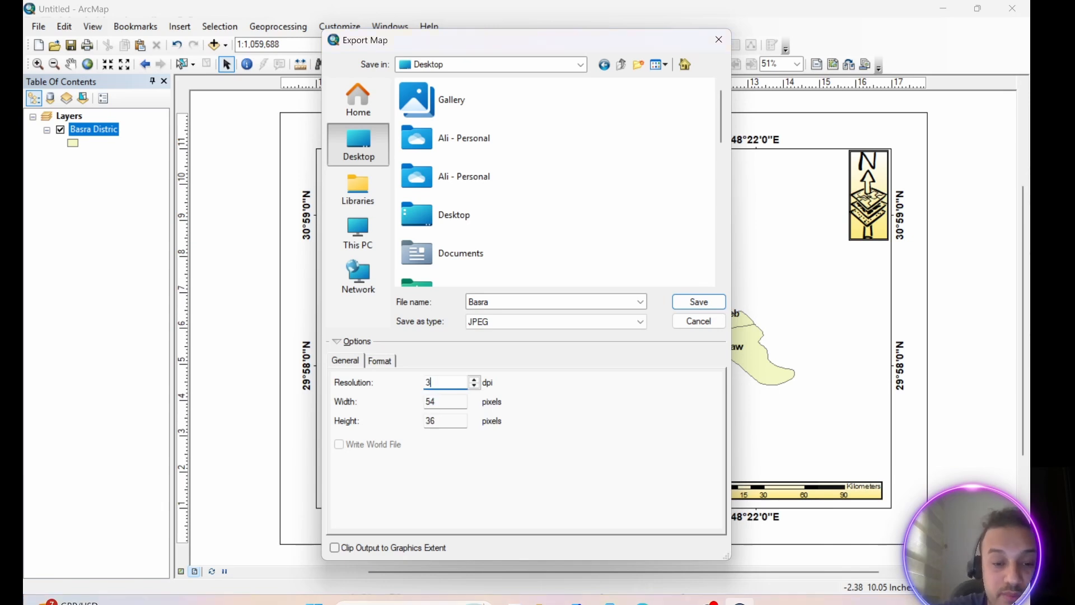
text(00)
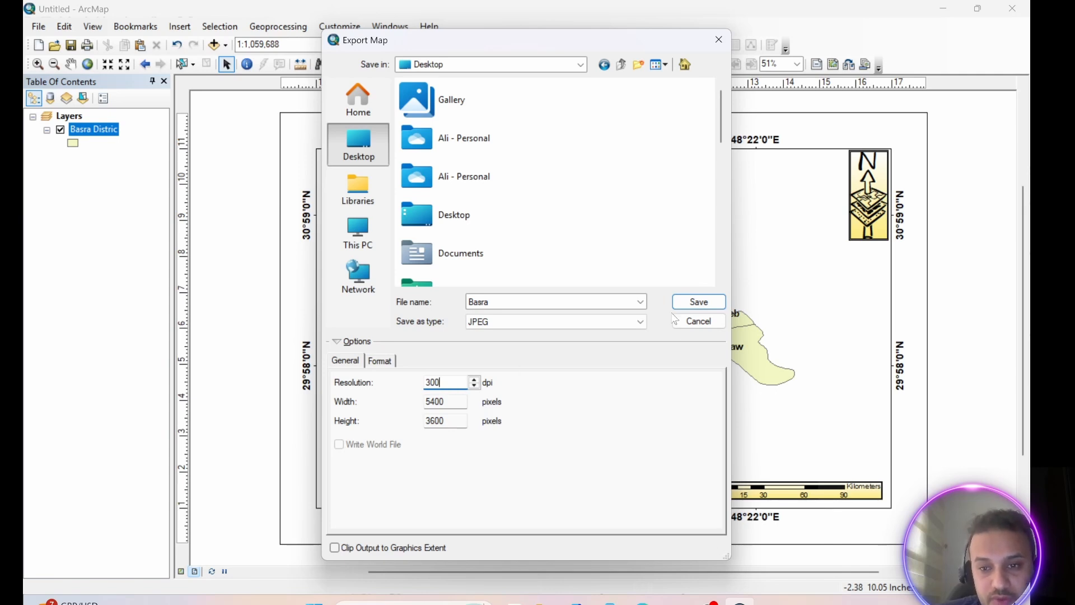
click(698, 305)
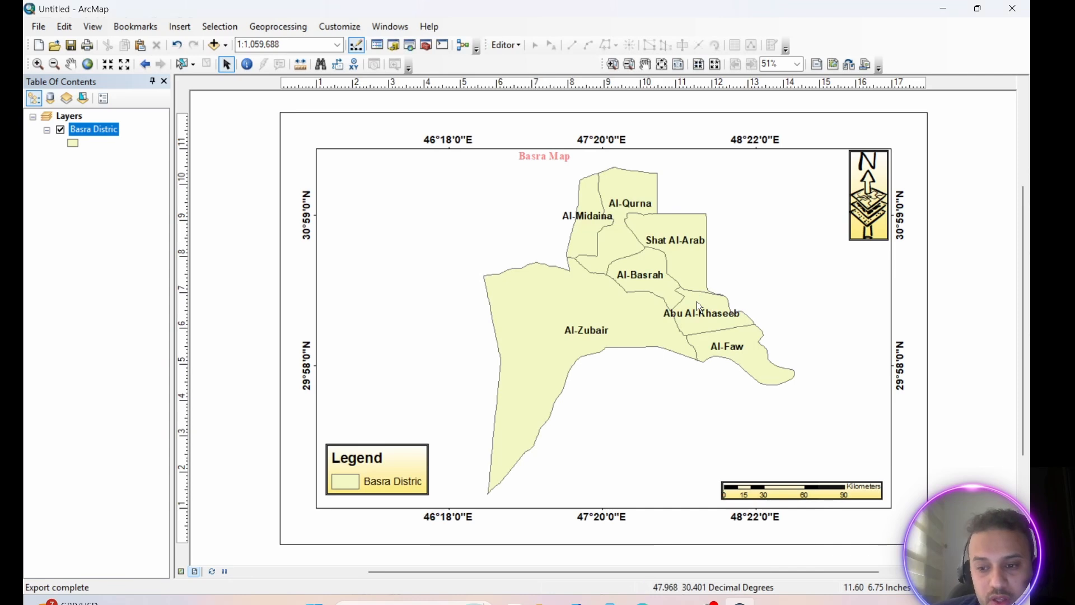
Open the exported Basra image from the desktop to inspect it, and return to ArcMap
click(944, 9)
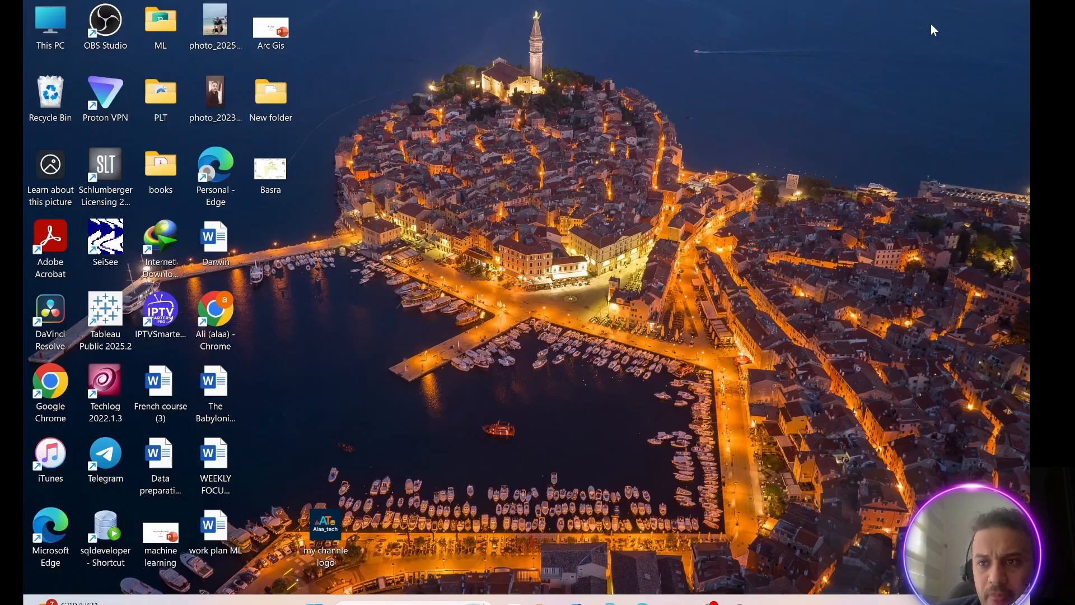
double_click(267, 177)
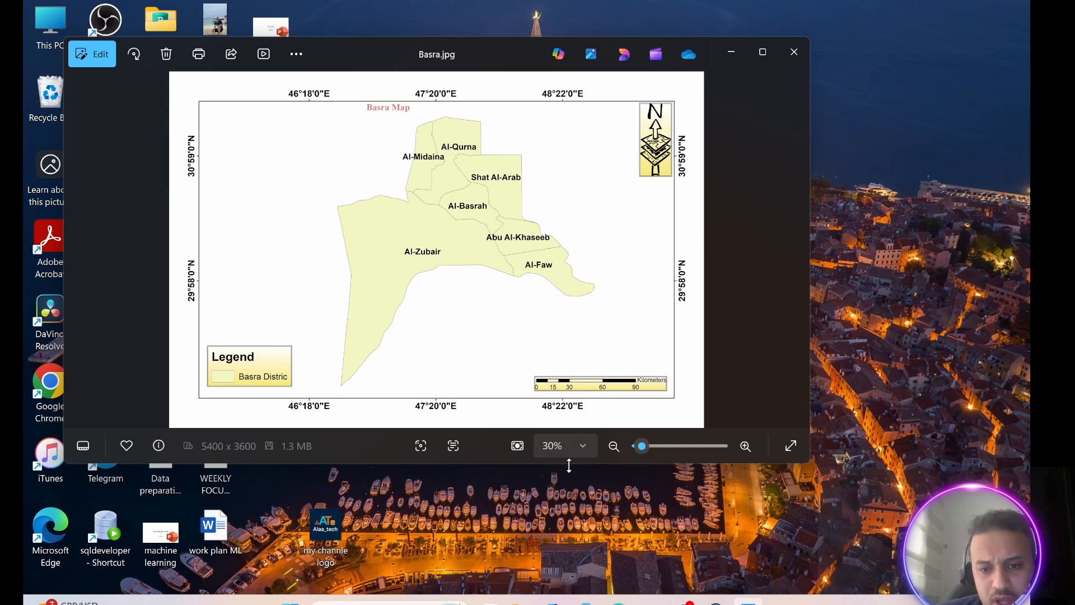
click(715, 600)
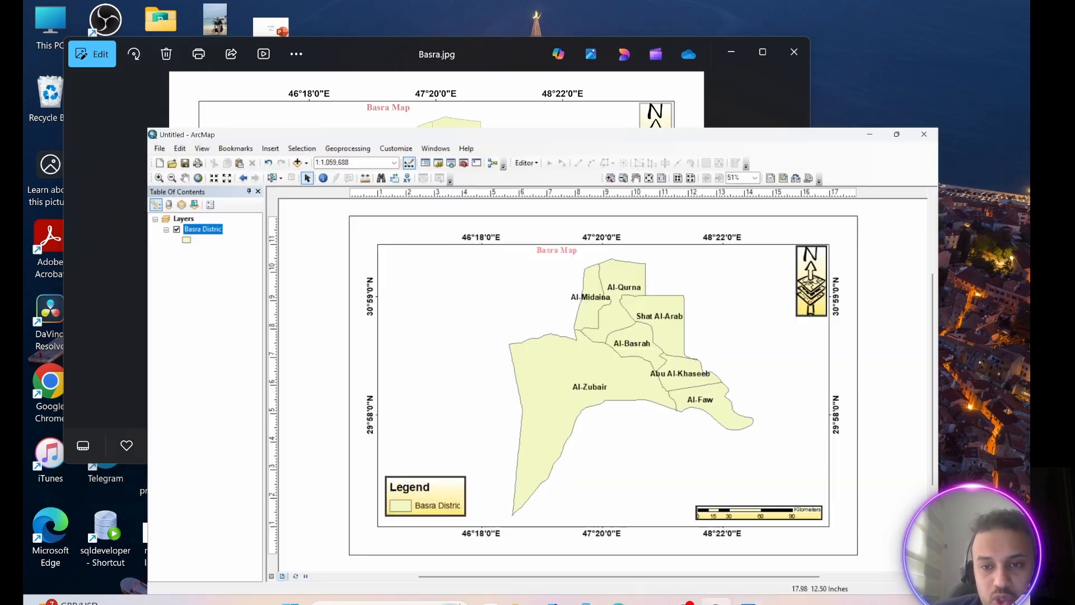
Save the map as an ArcMap document named training on the Desktop
click(38, 27)
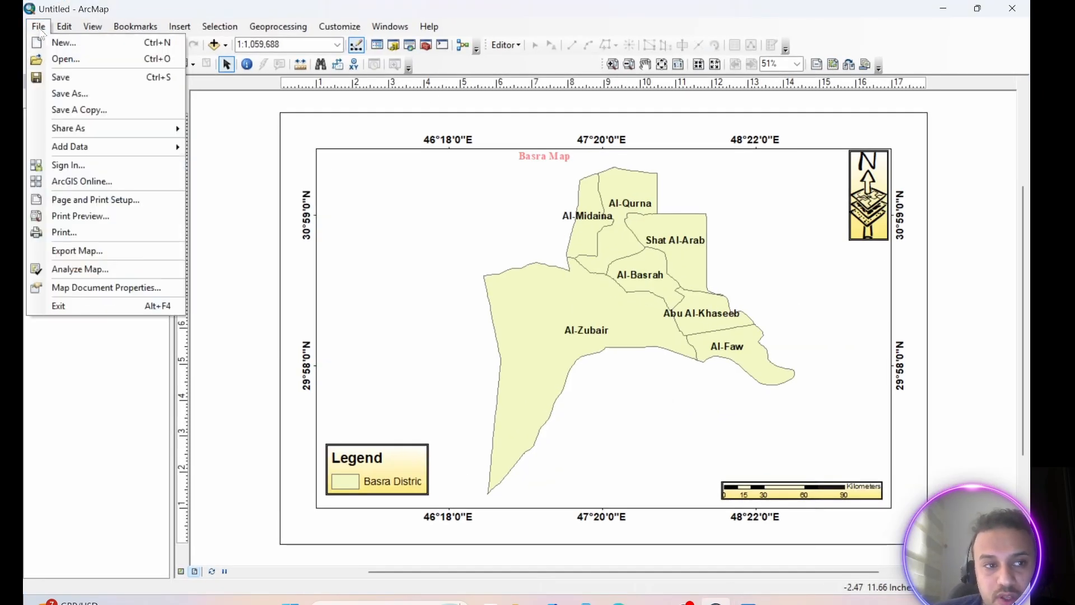
click(71, 93)
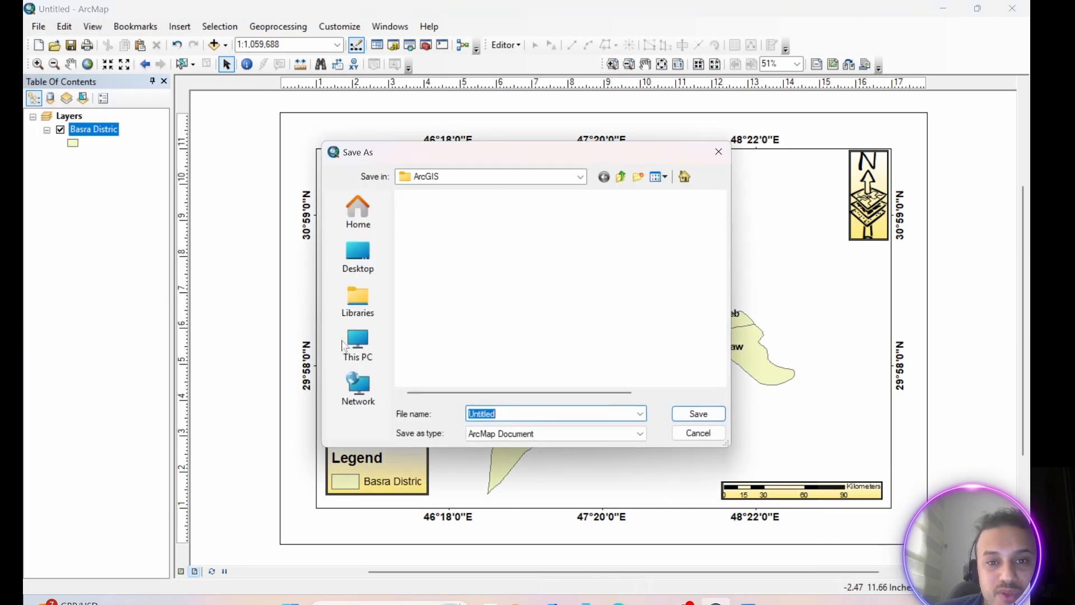
click(363, 254)
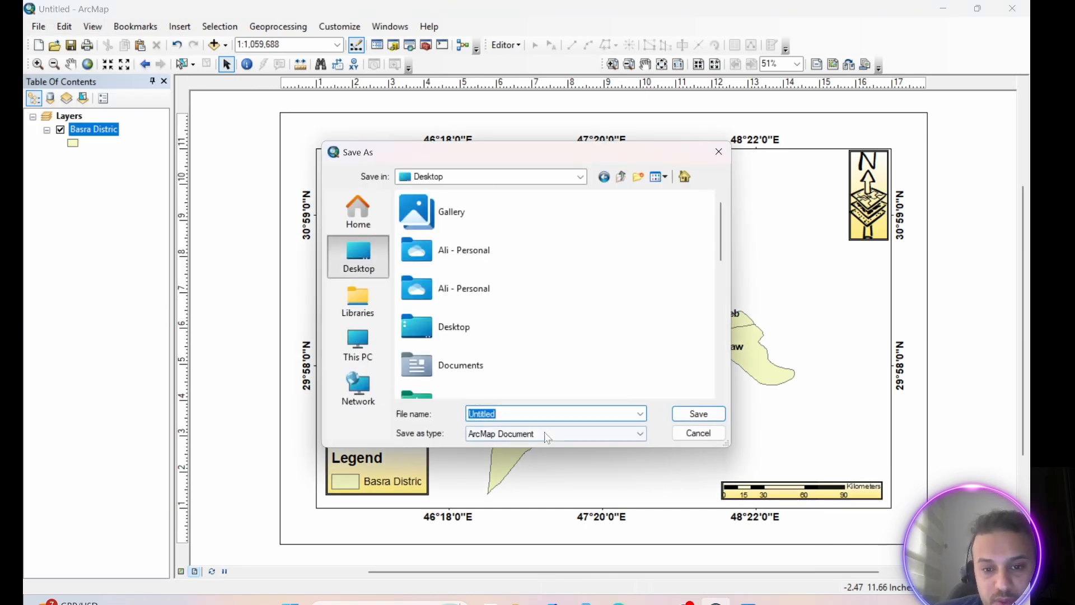
click(510, 414)
drag(511, 413, 455, 413)
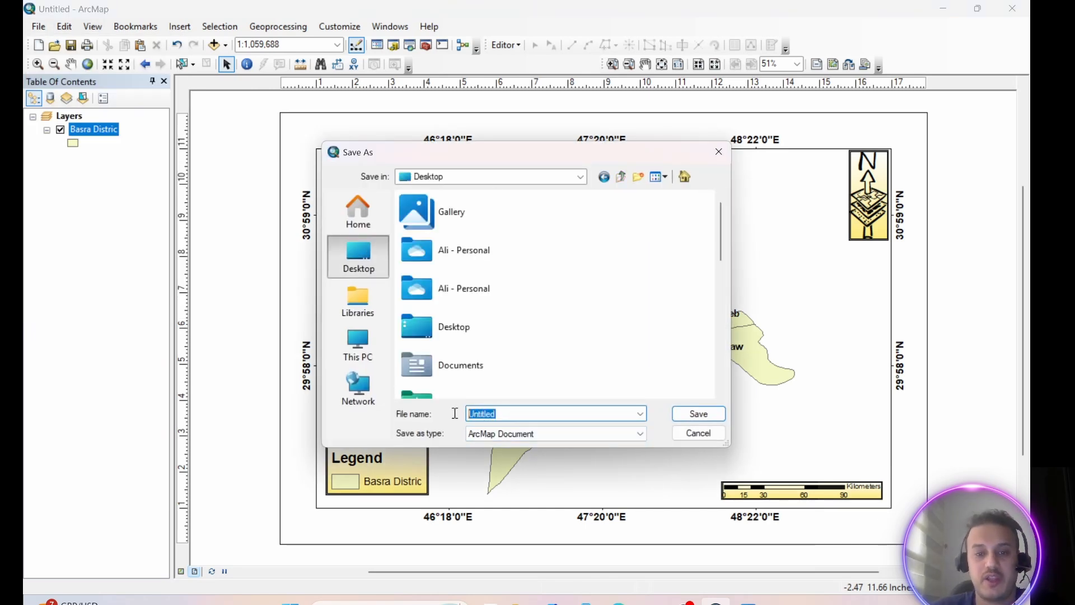
text(training)
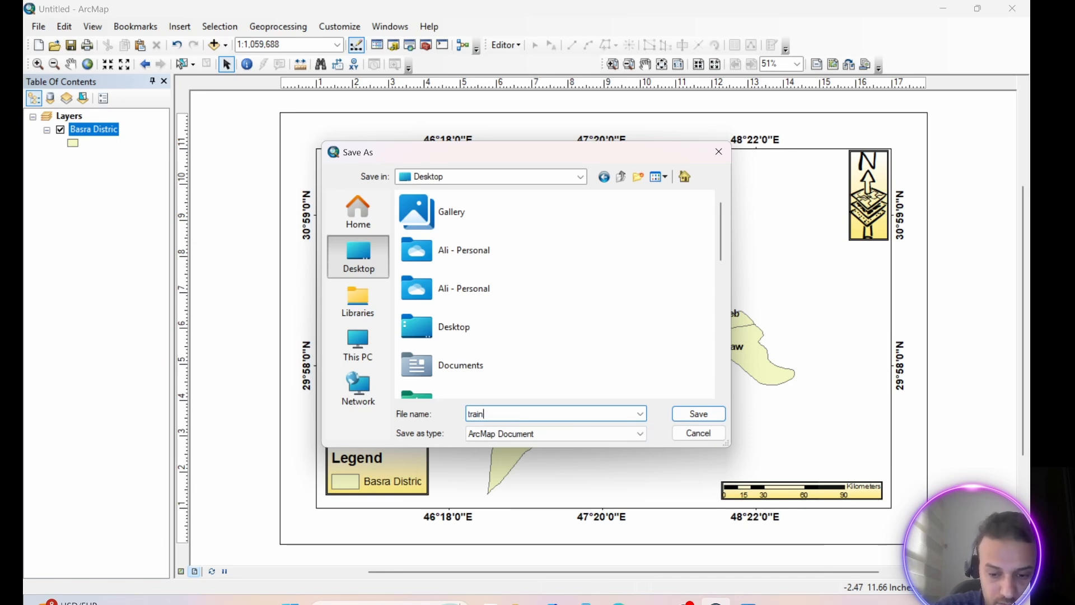
click(695, 416)
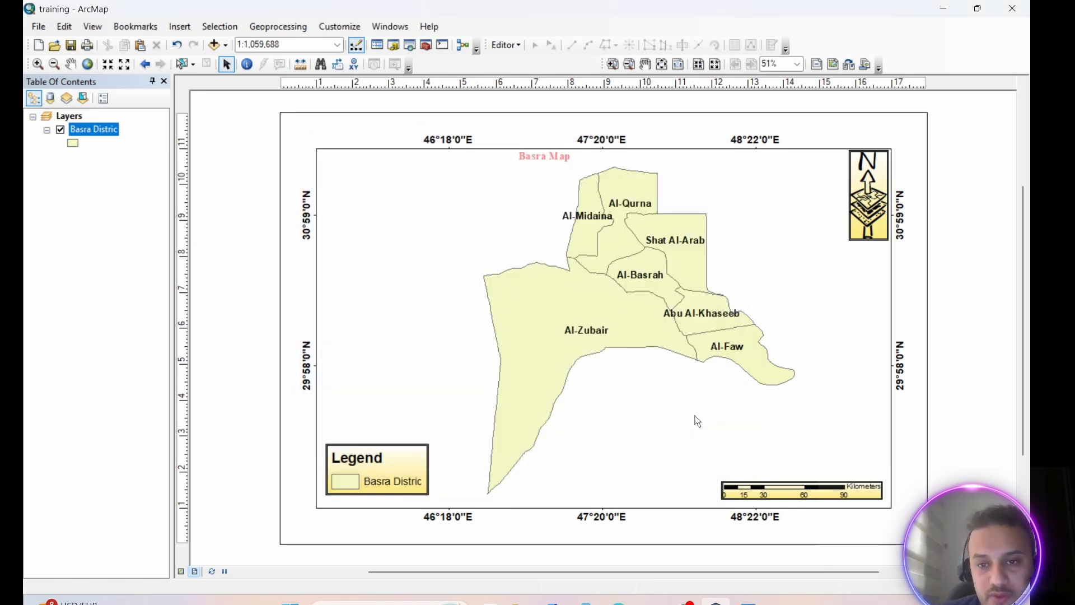
Close the exported image, check the desktop for the saved training document, and return to ArcMap
click(944, 9)
click(795, 45)
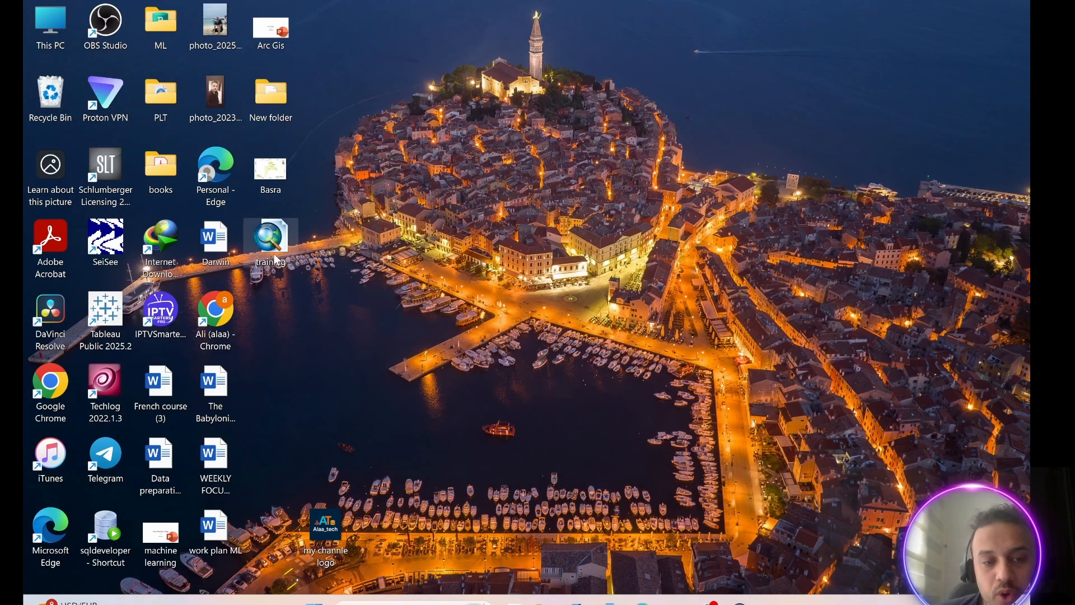
click(739, 602)
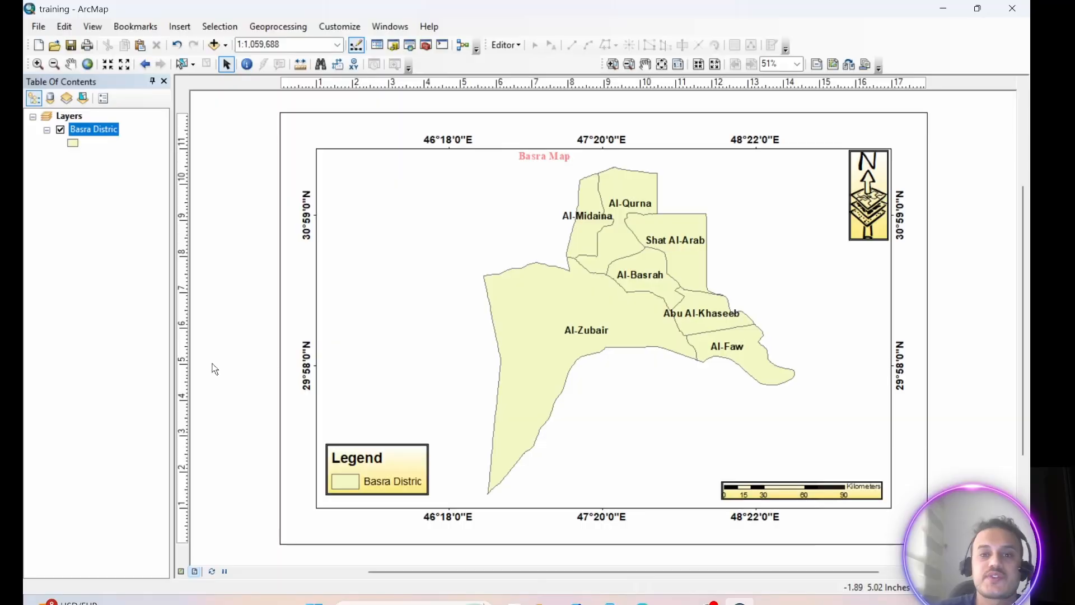